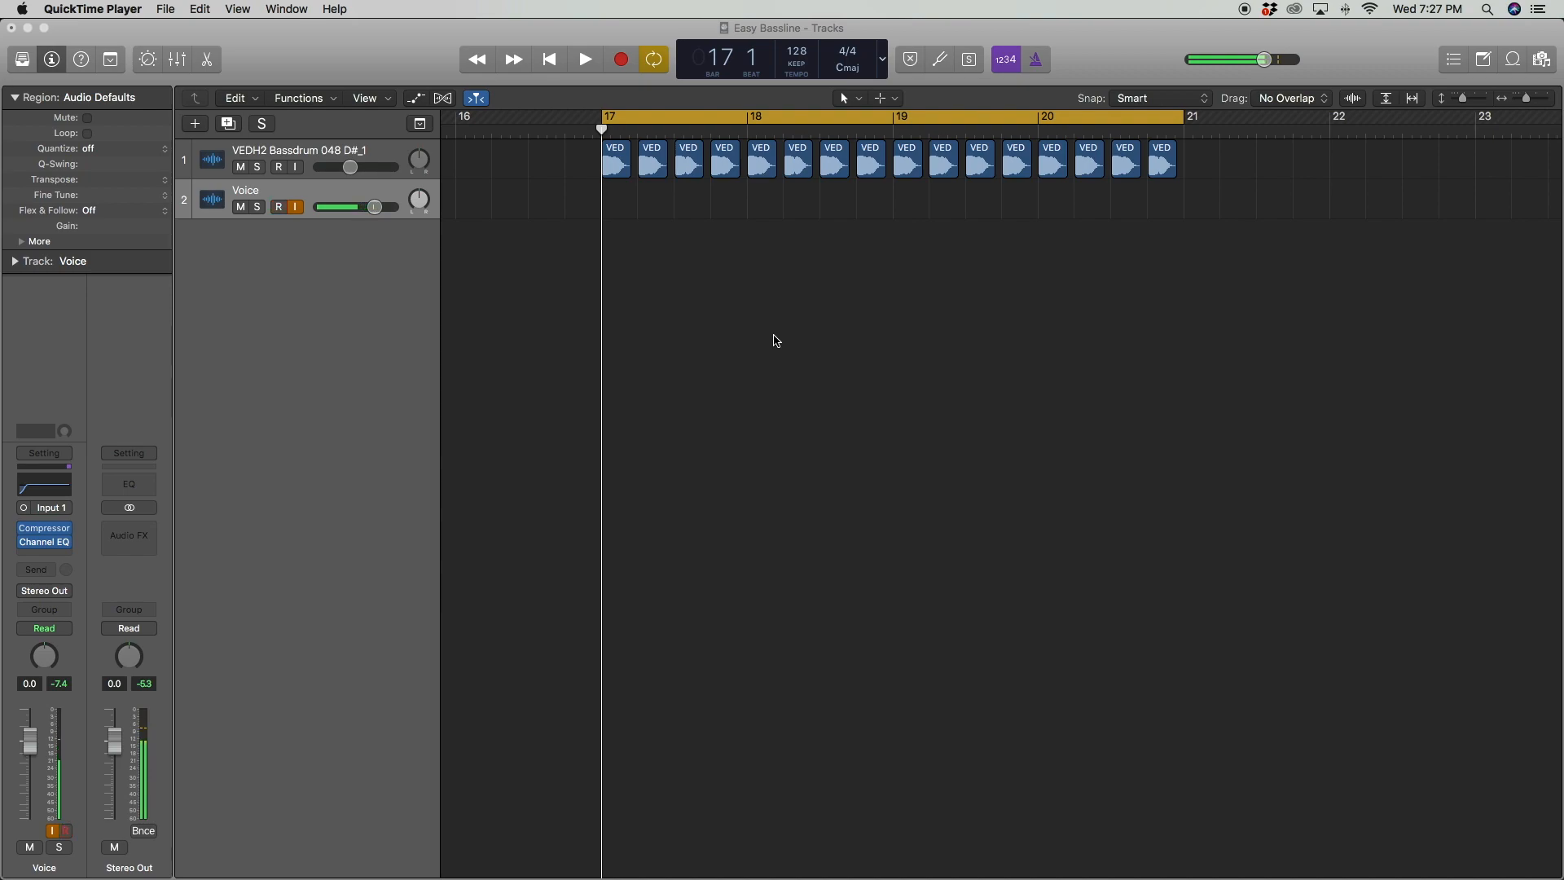
Create one software instrument track below the bass drum track, using the ES2 synthesizer in stereo
{"action": "left_click", "coordinate": [776, 340]}
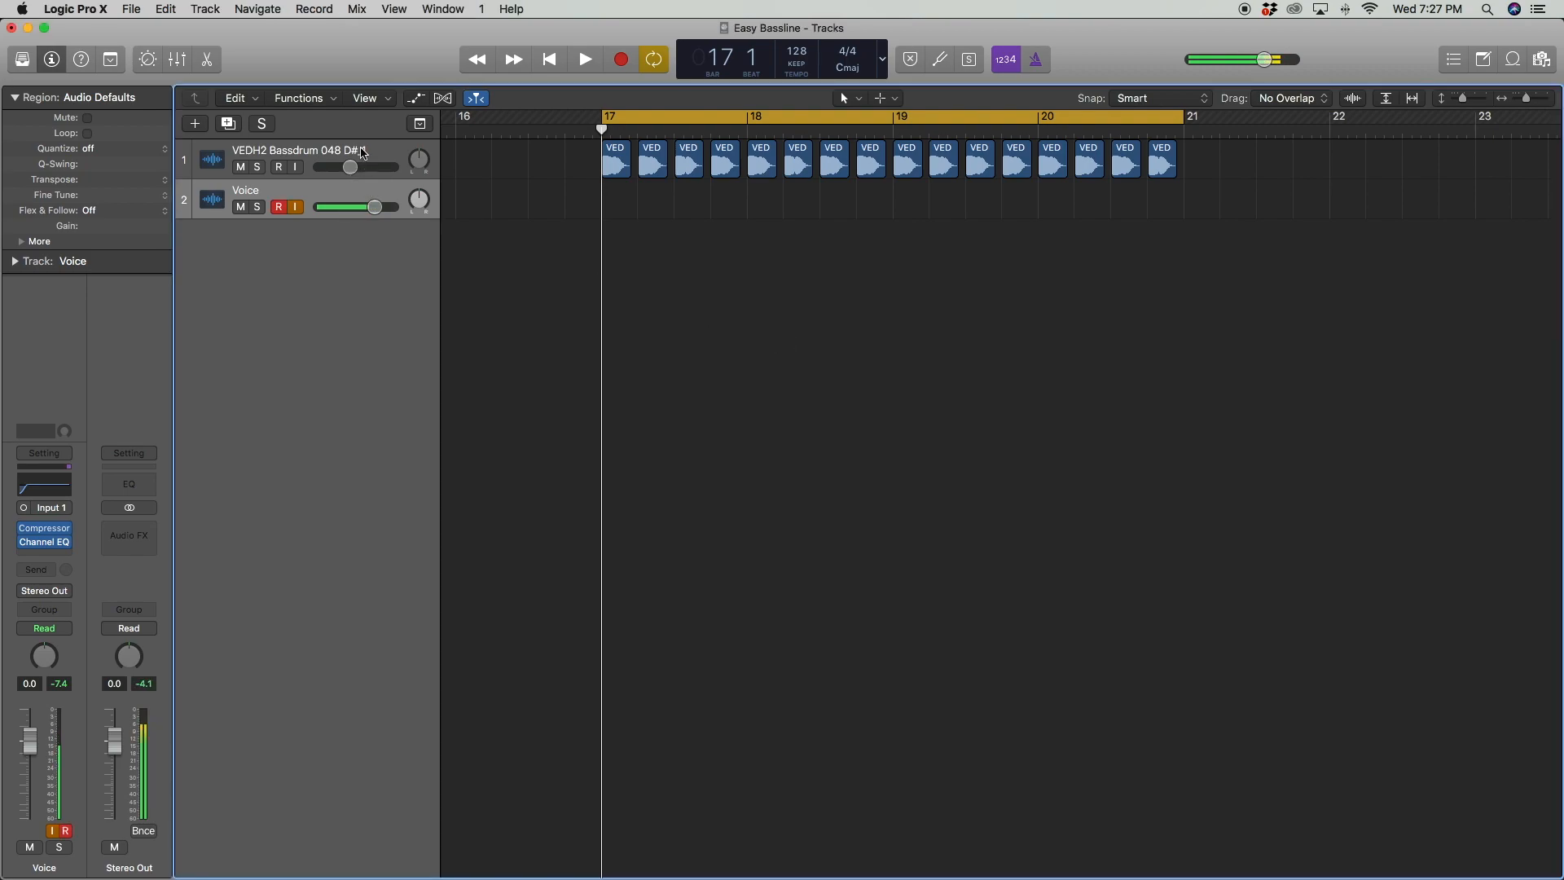
{"action": "left_click", "coordinate": [218, 141]}
{"action": "left_click", "coordinate": [193, 128]}
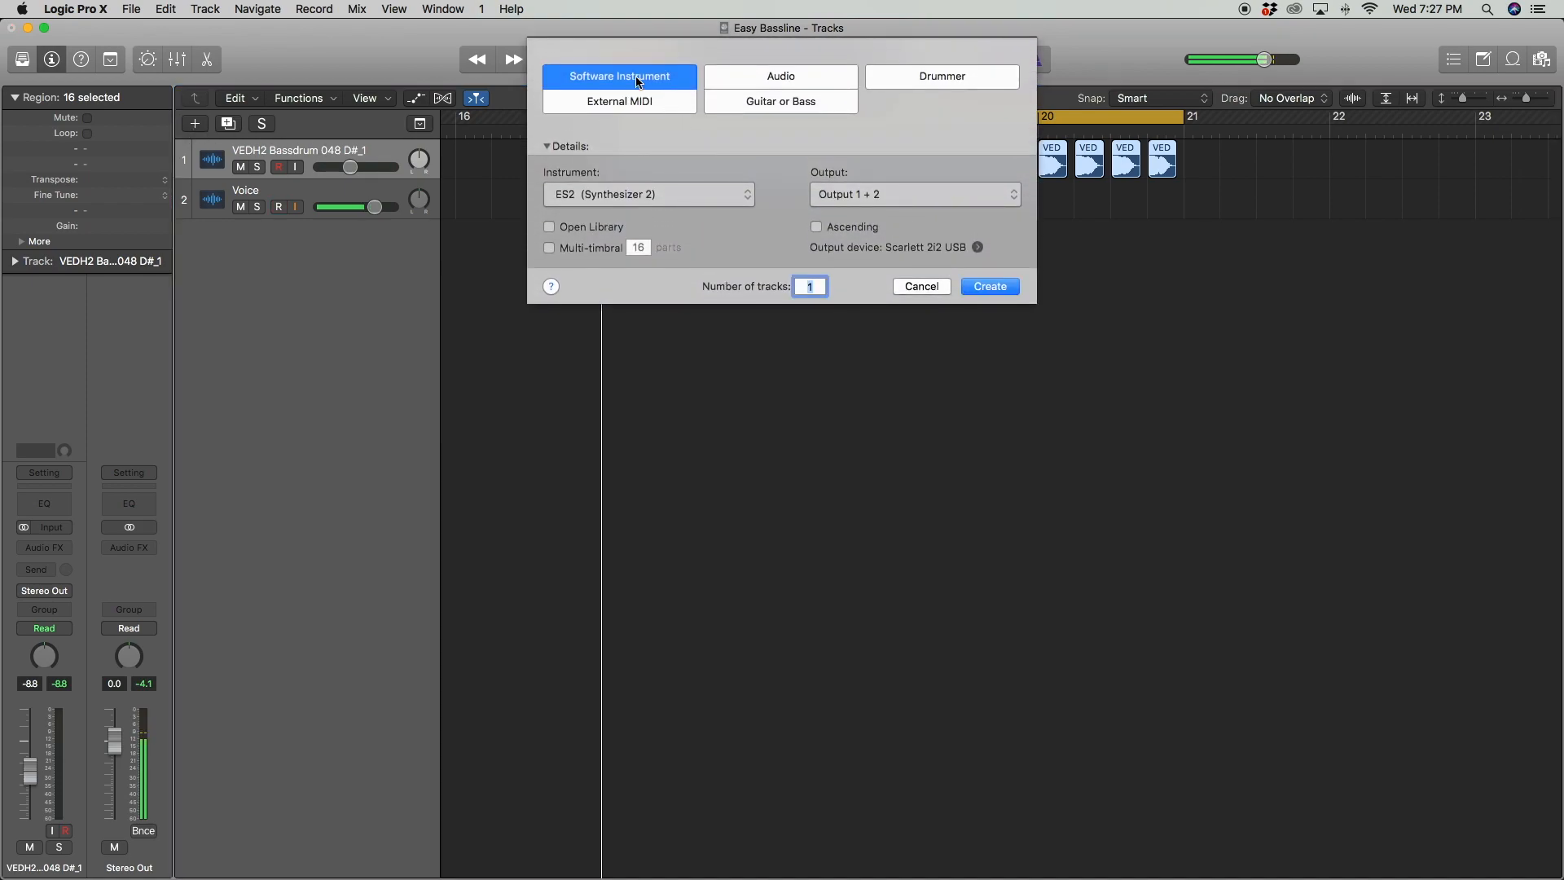
{"action": "left_click", "coordinate": [625, 201]}
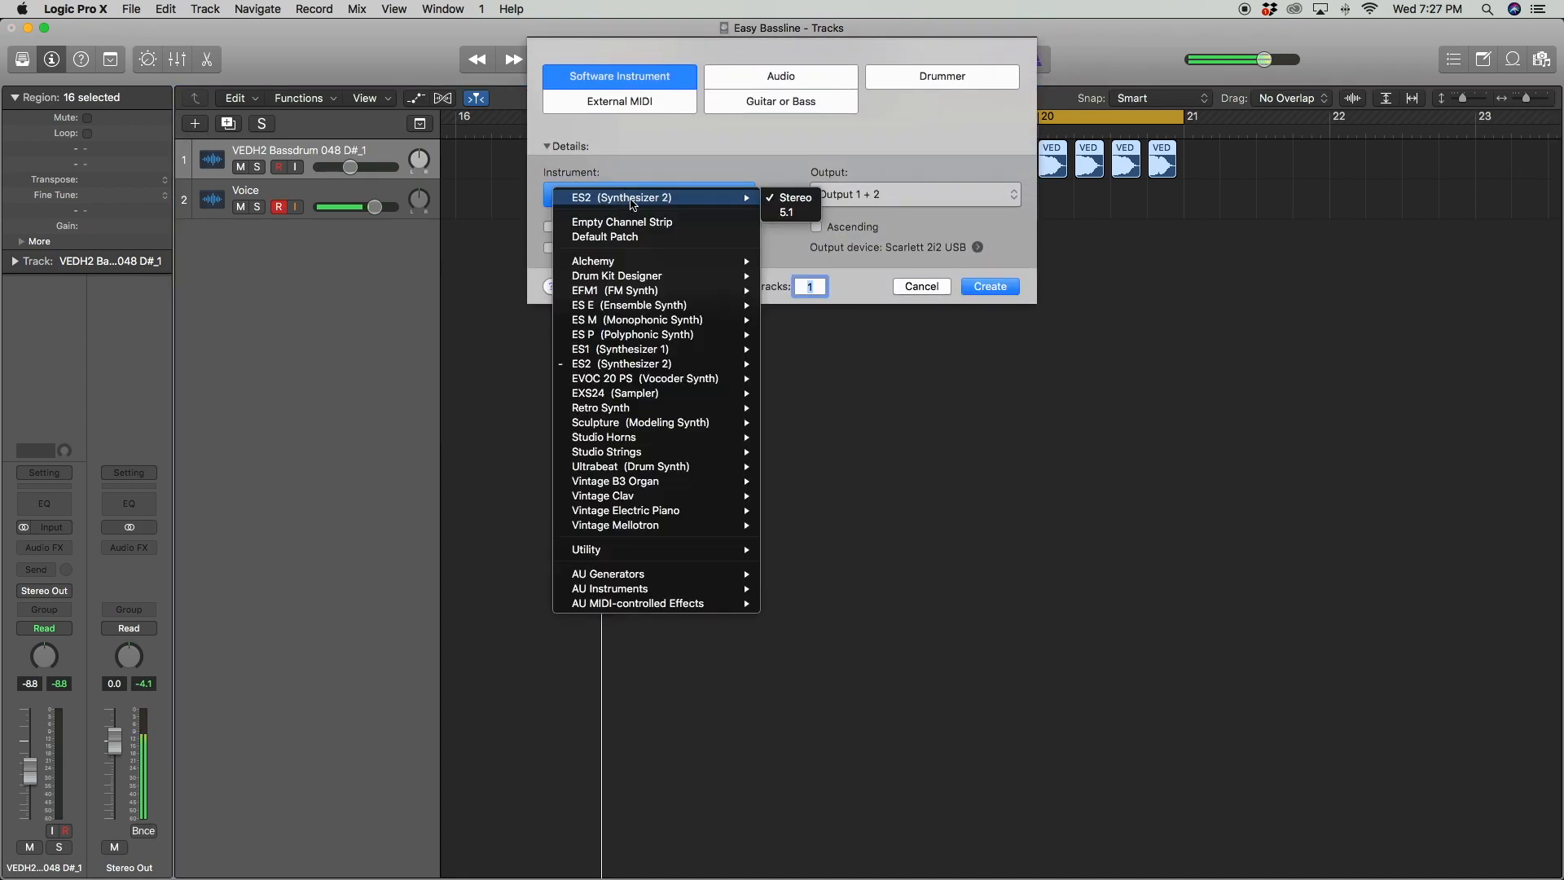
{"action": "left_click", "coordinate": [789, 196]}
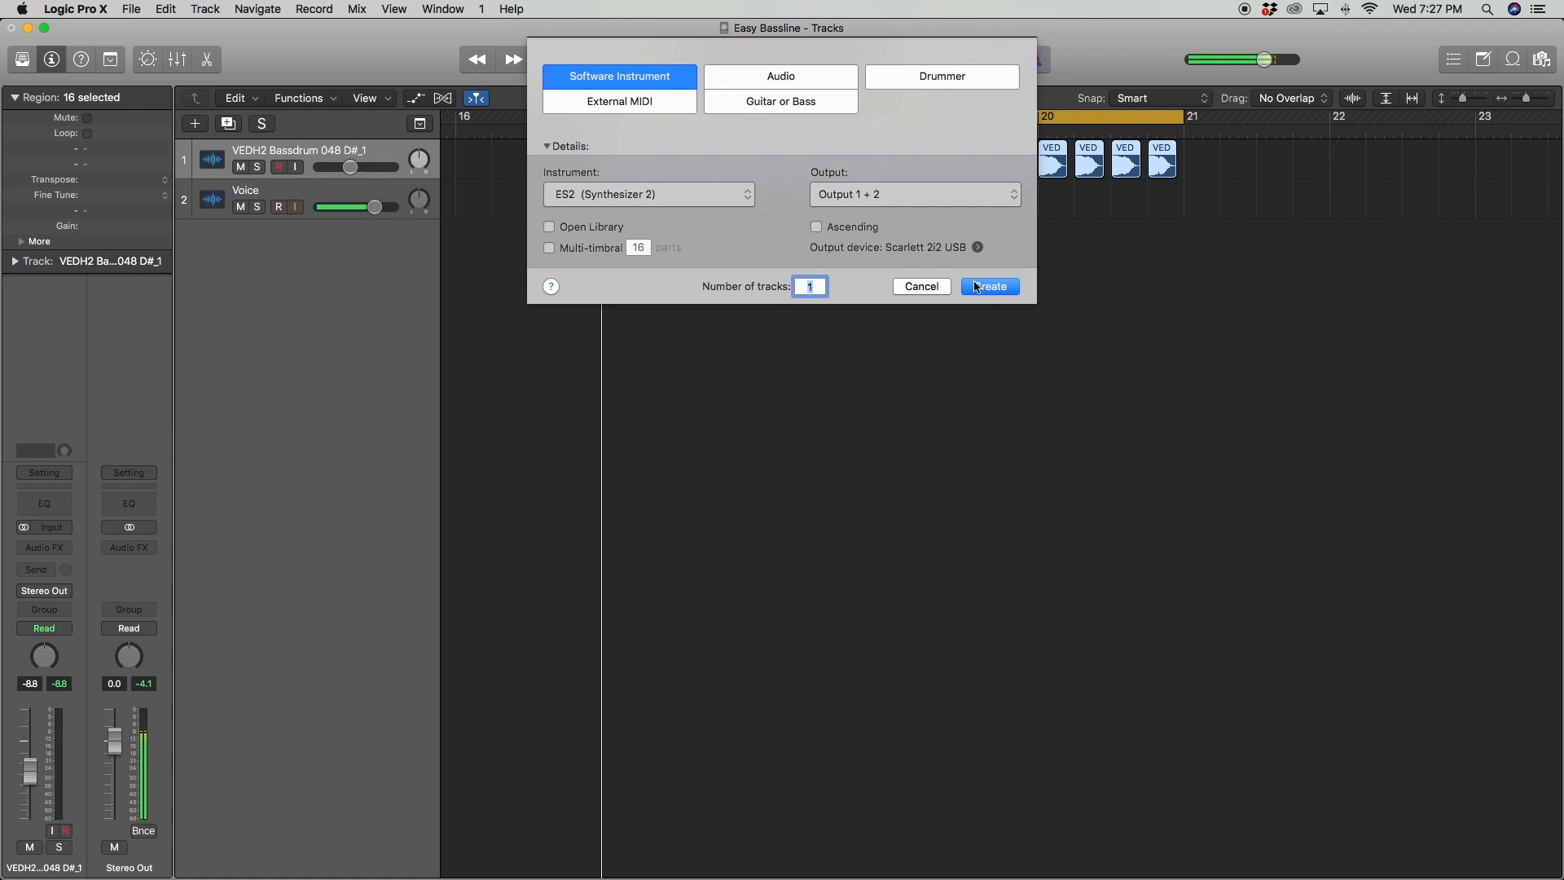
{"action": "left_click", "coordinate": [1001, 290]}
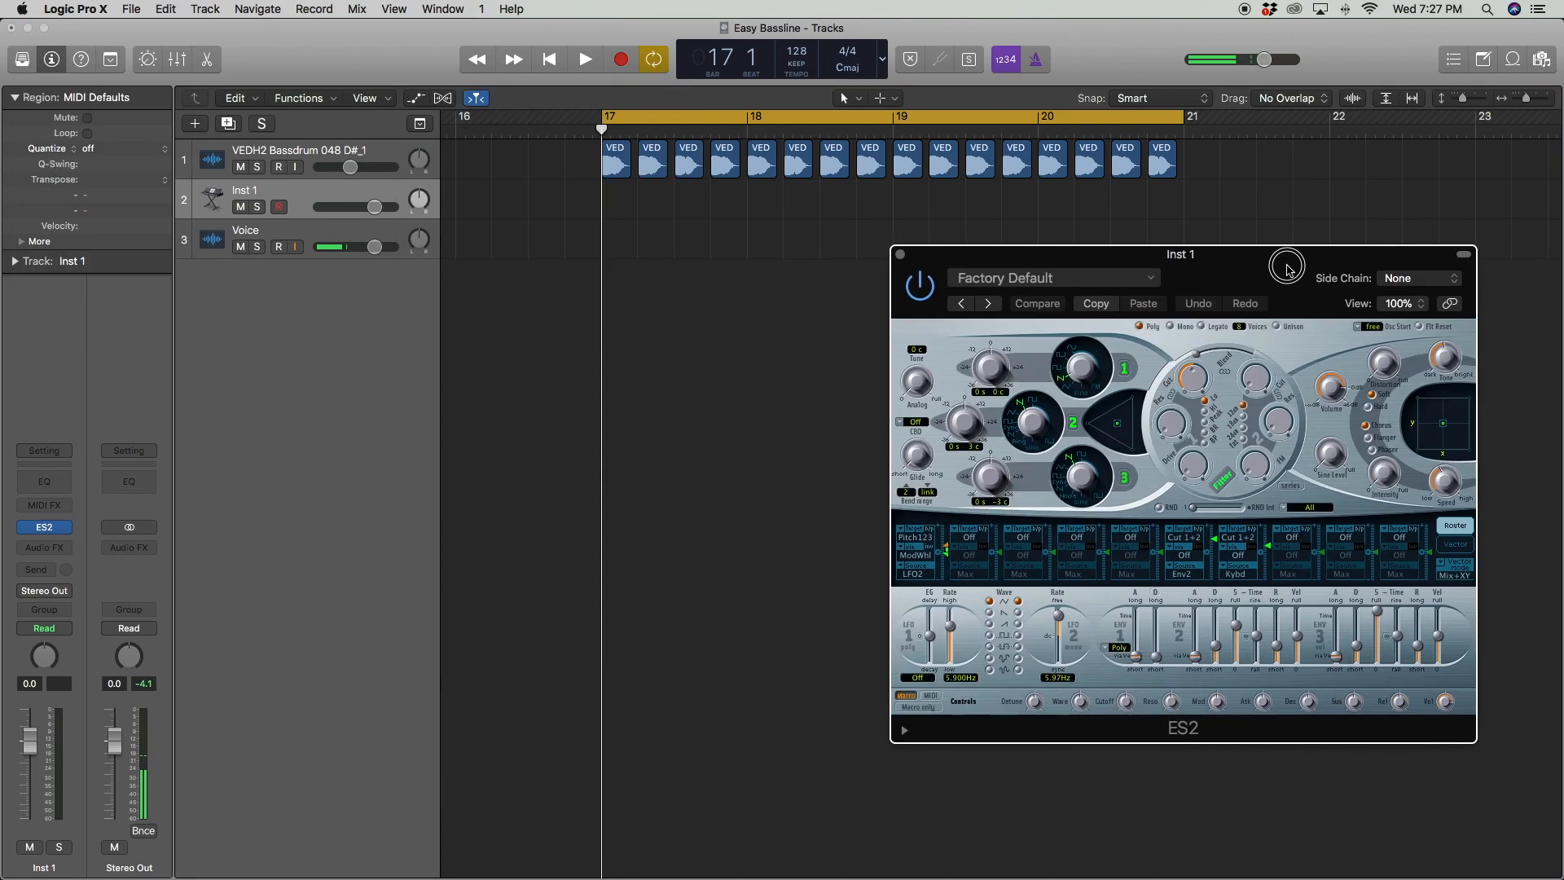
Load the Analog Saw Init preset from the Tutorial Settings into ES2 and move the synth window clear of the tracks
{"action": "left_click", "coordinate": [829, 240]}
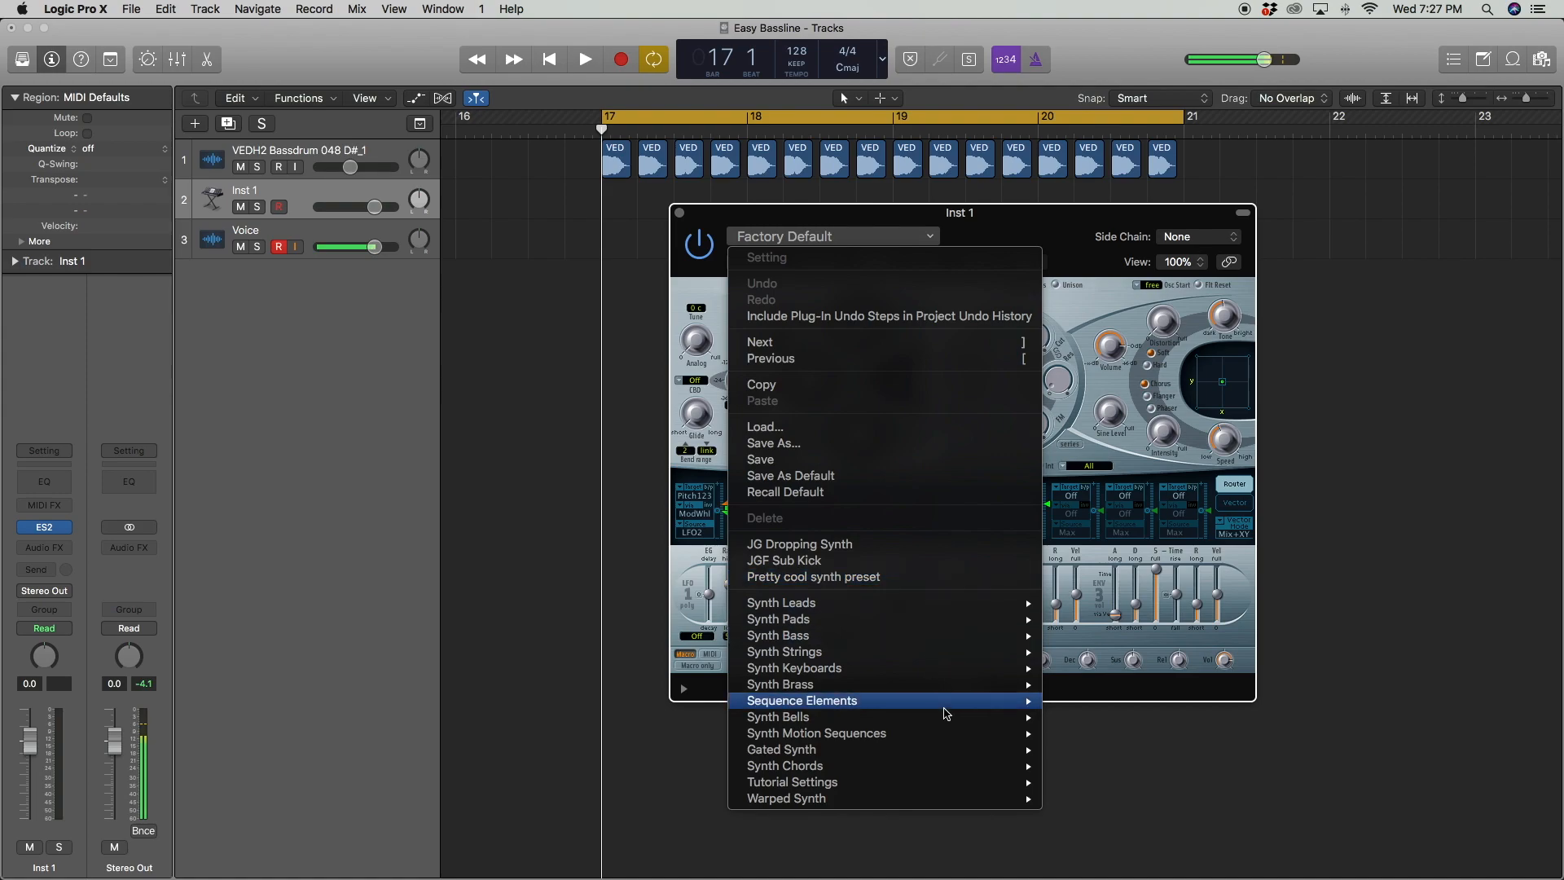
{"action": "mouse_move", "coordinate": [903, 784]}
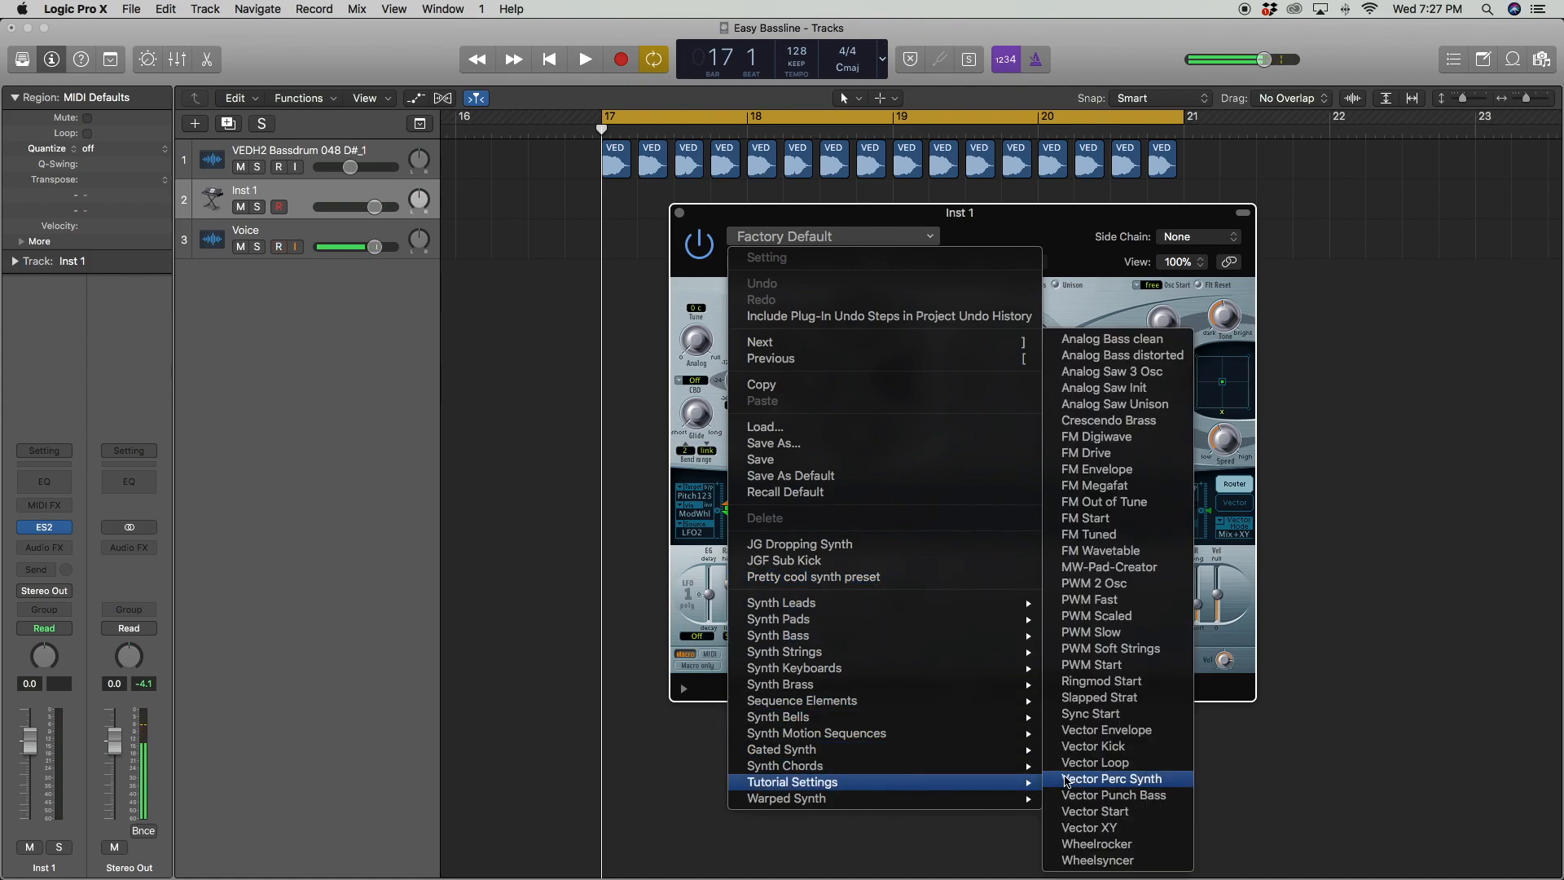
{"action": "left_click", "coordinate": [1080, 390]}
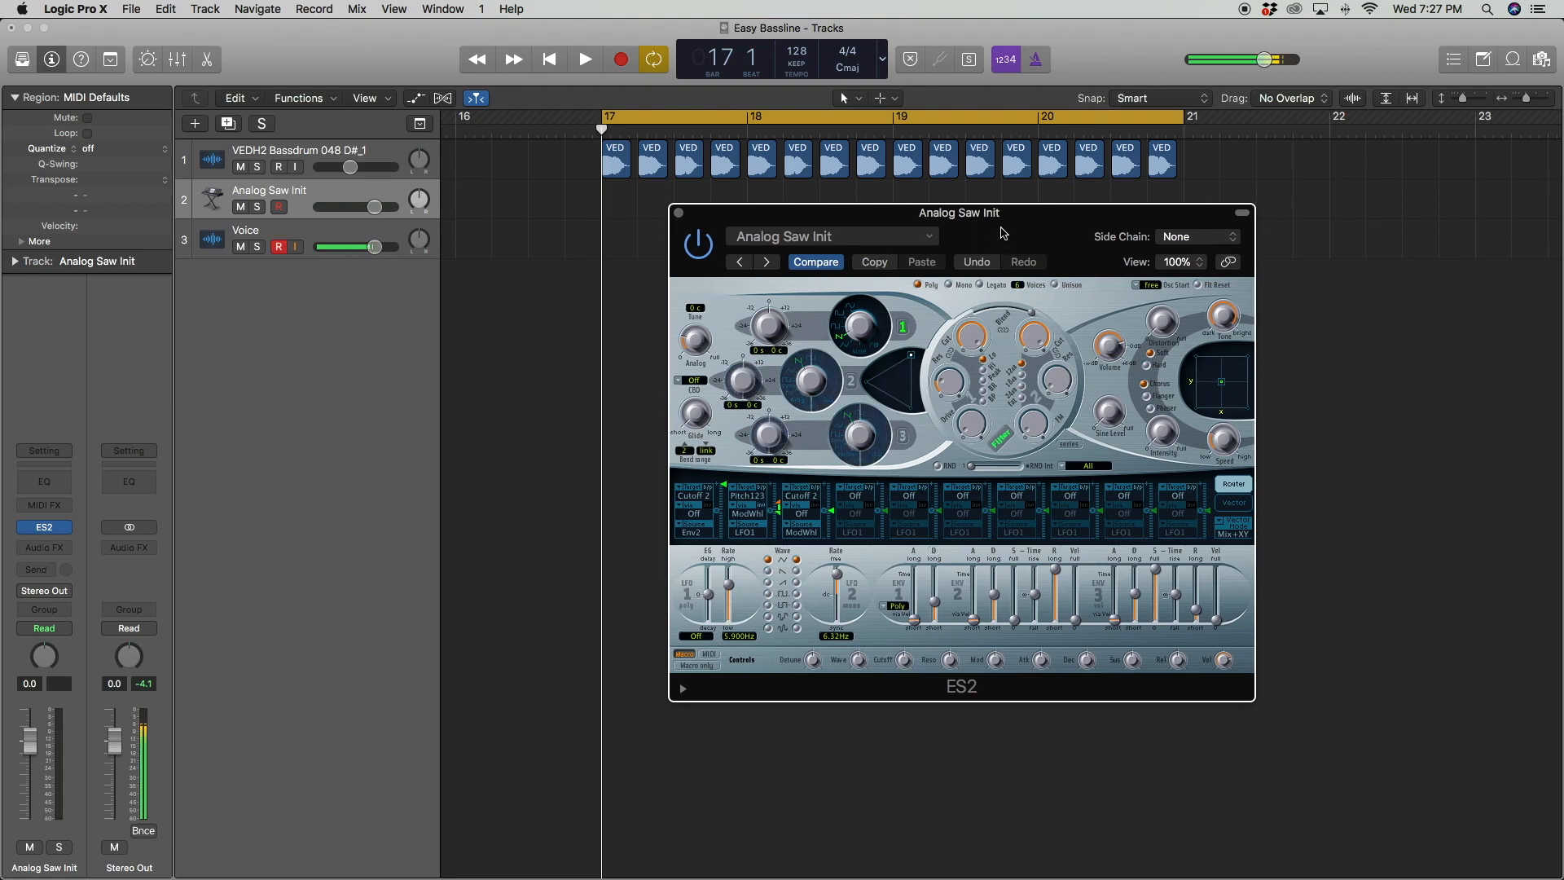
{"action": "left_click_drag", "start_coordinate": [994, 230], "coordinate": [1117, 352]}
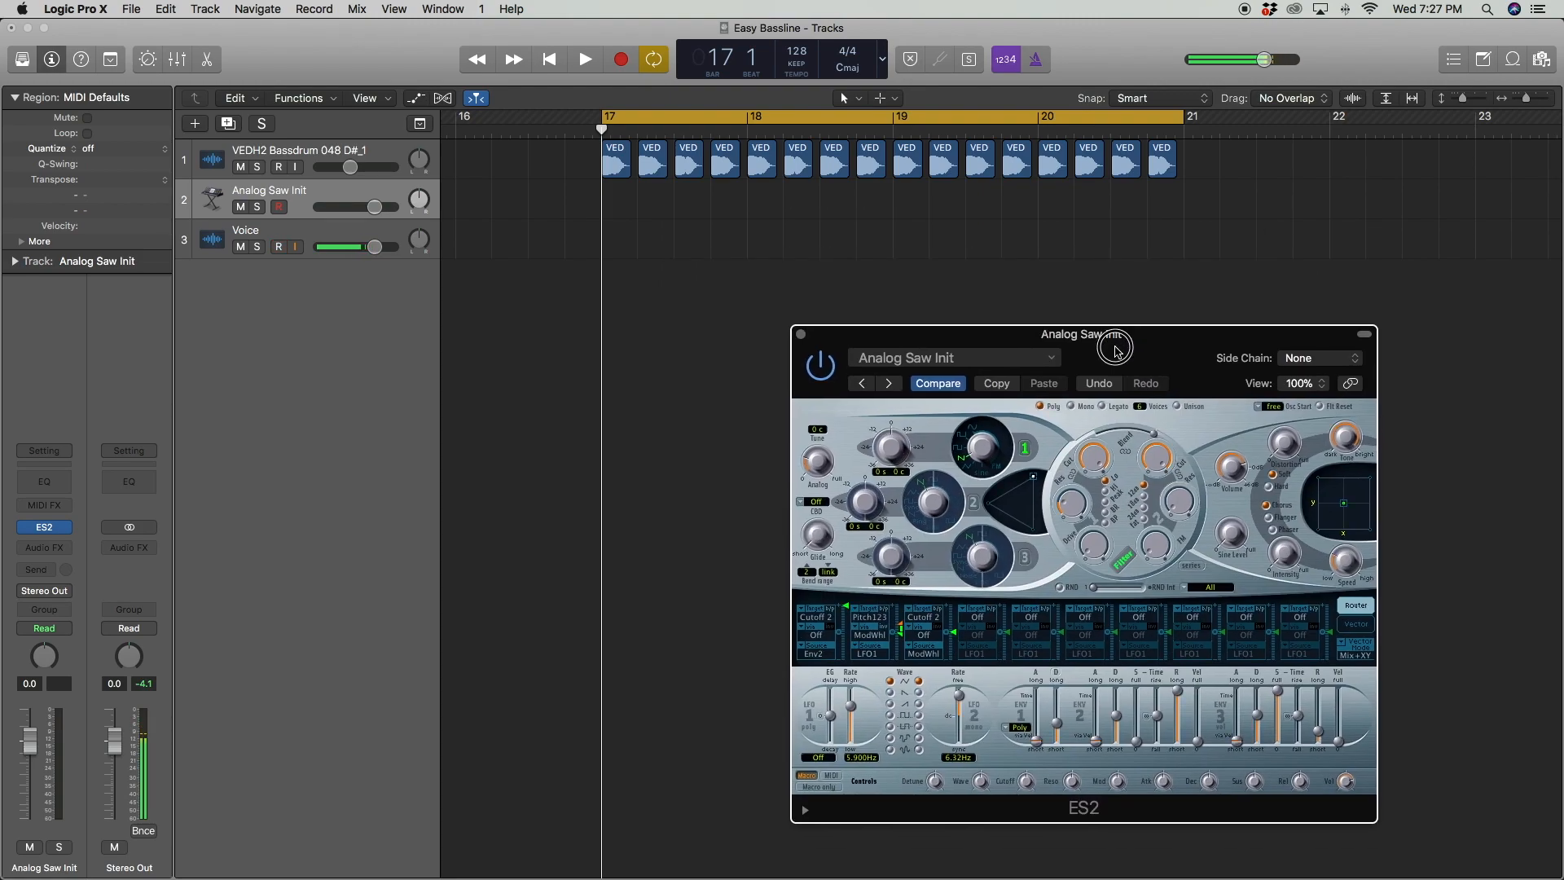
Create an empty MIDI region on the Analog Saw Init track and extend it from bar 17 to bar 21
{"action": "right_click", "coordinate": [617, 208]}
{"action": "left_click", "coordinate": [636, 209]}
{"action": "left_click_drag", "start_coordinate": [744, 205], "coordinate": [1183, 209]}
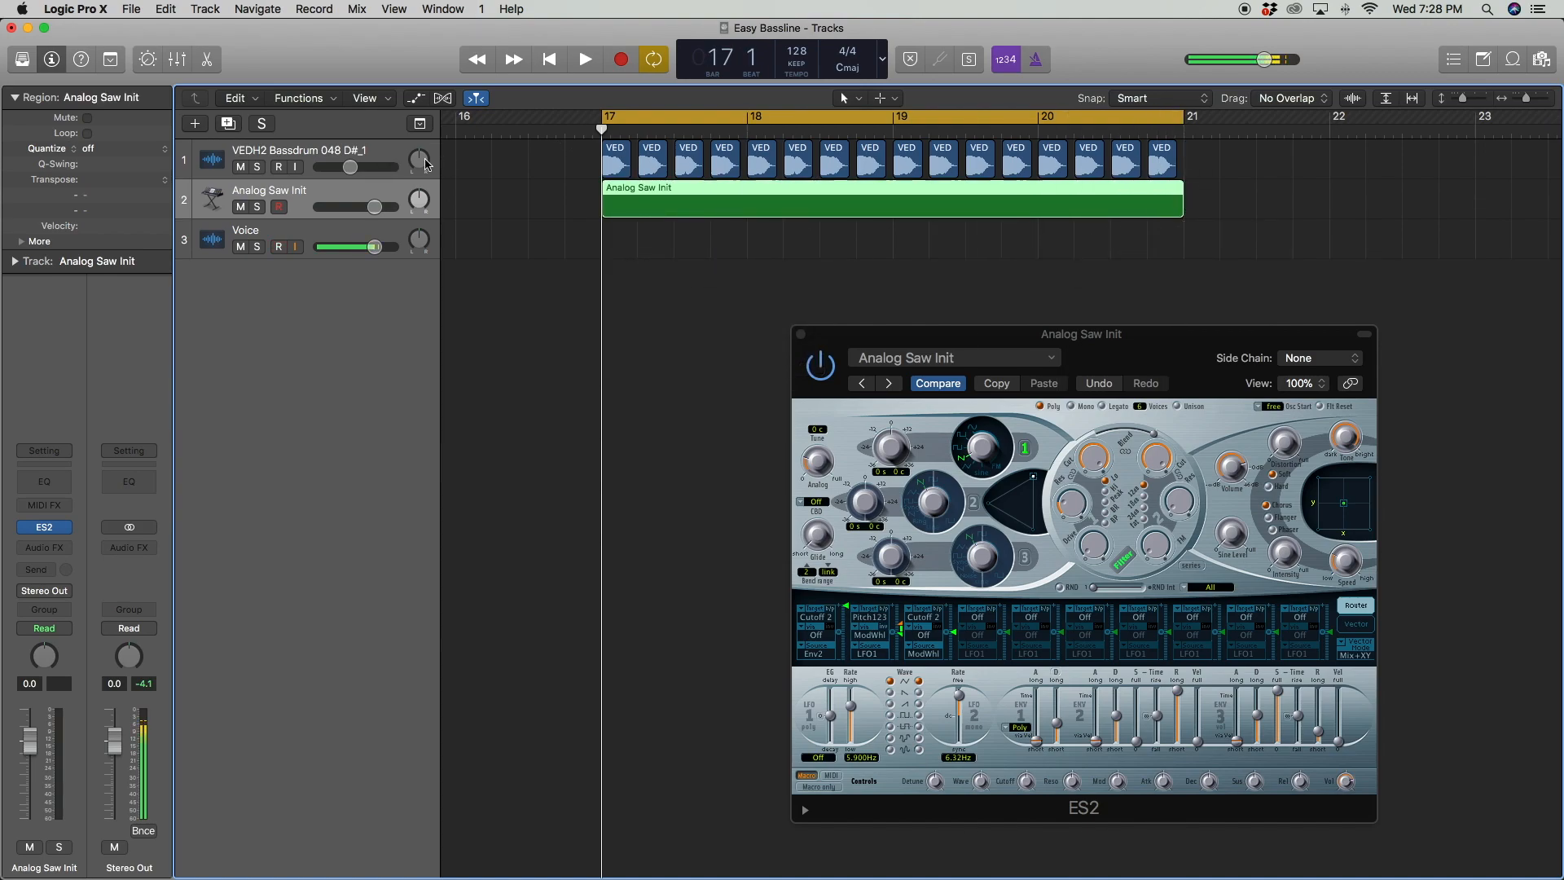
Play back the bass drum track on its own and return the playhead to bar 17
{"action": "left_click", "coordinate": [358, 155]}
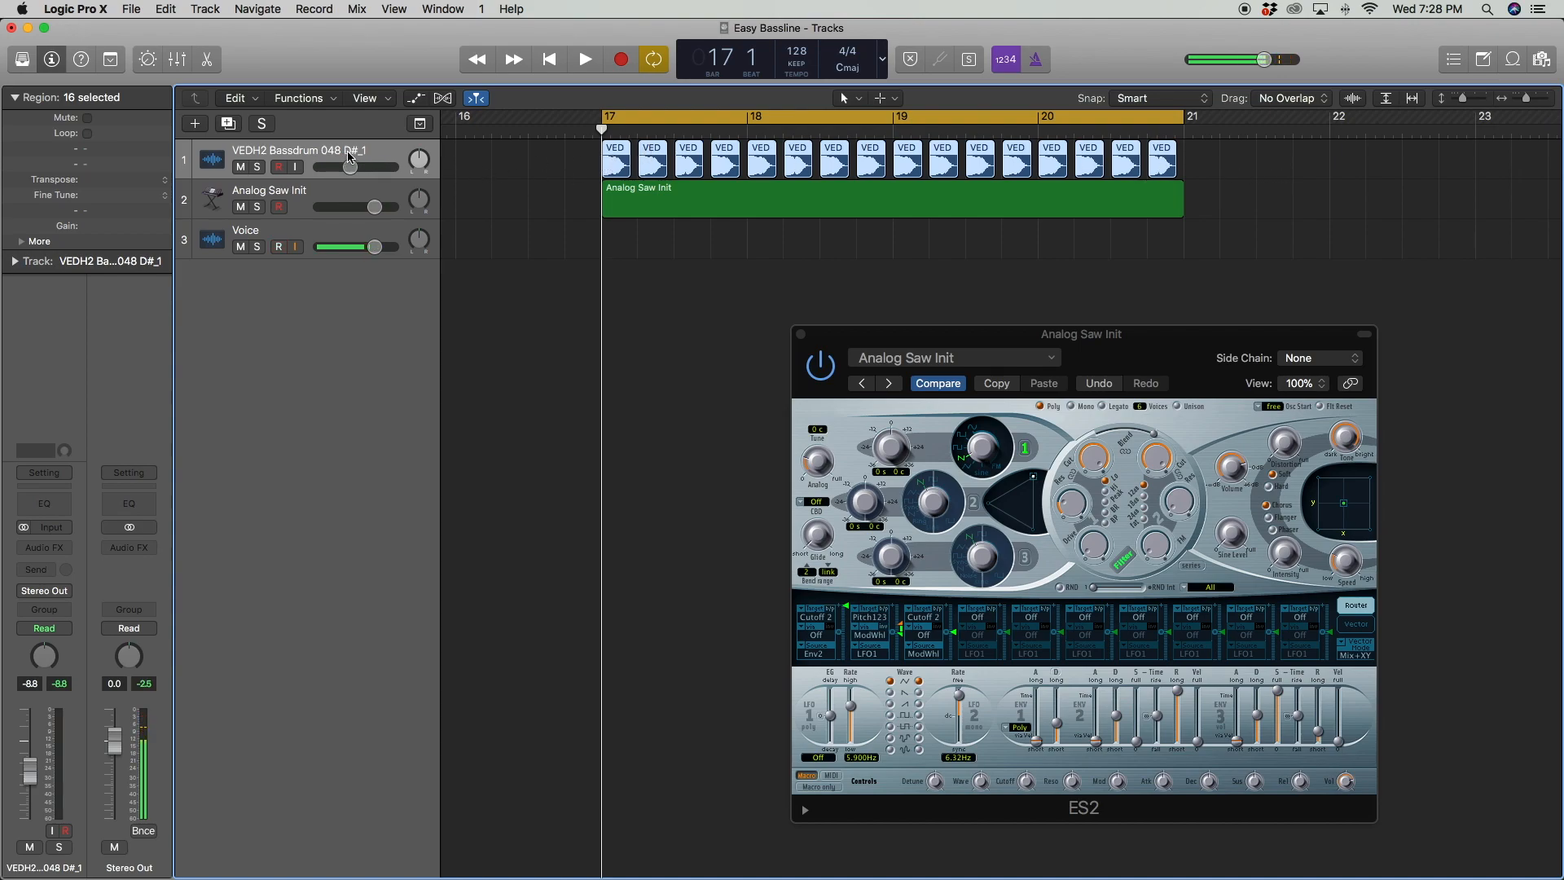
{"action": "left_click", "coordinate": [555, 255]}
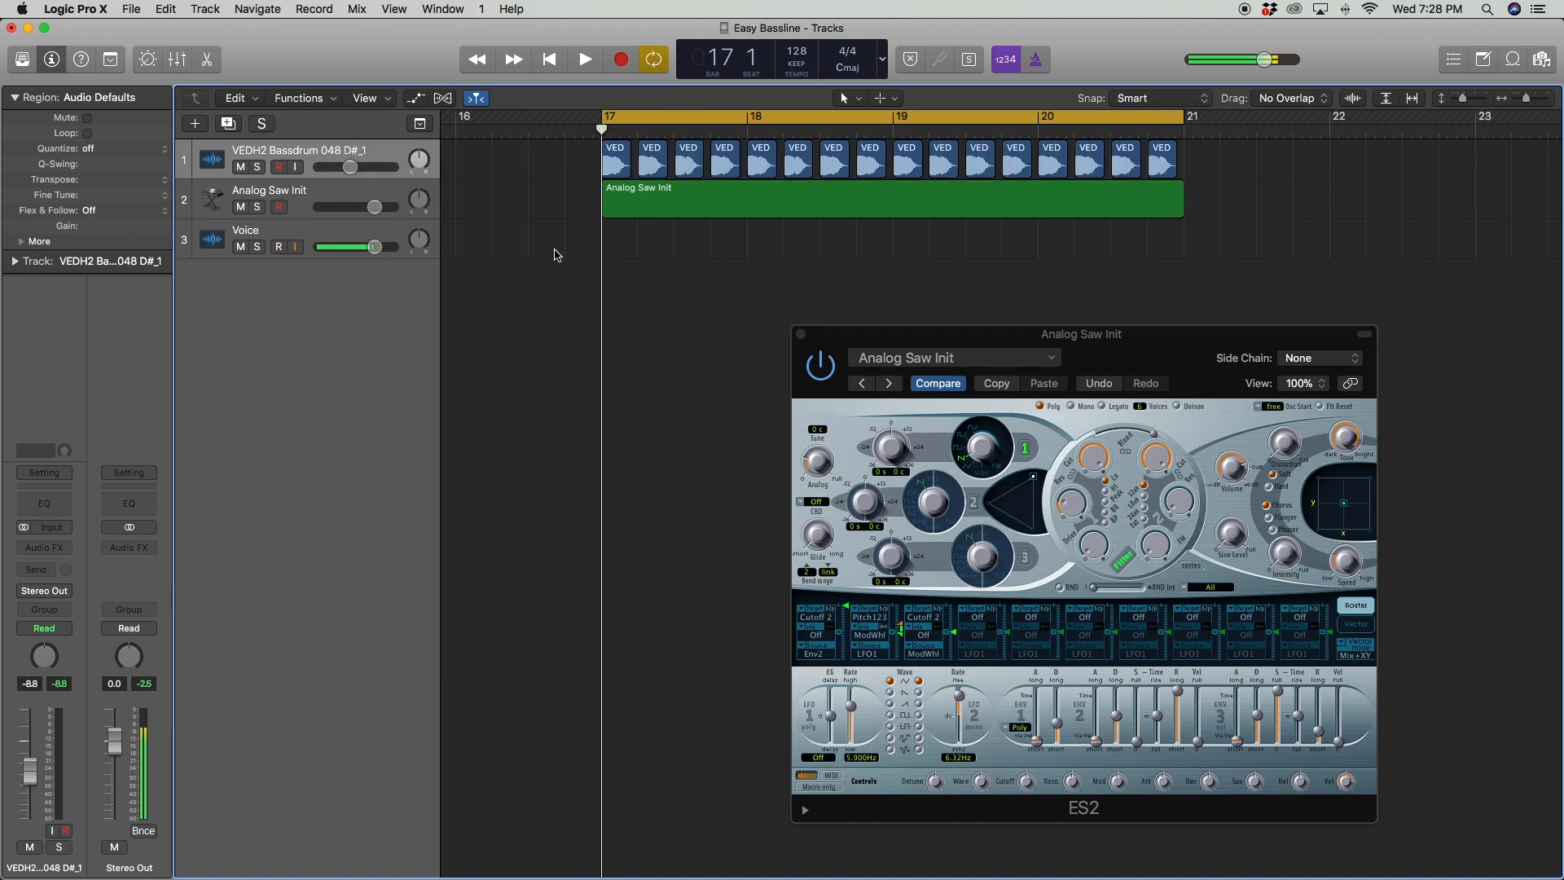
{"action": "key", "text": "space"}
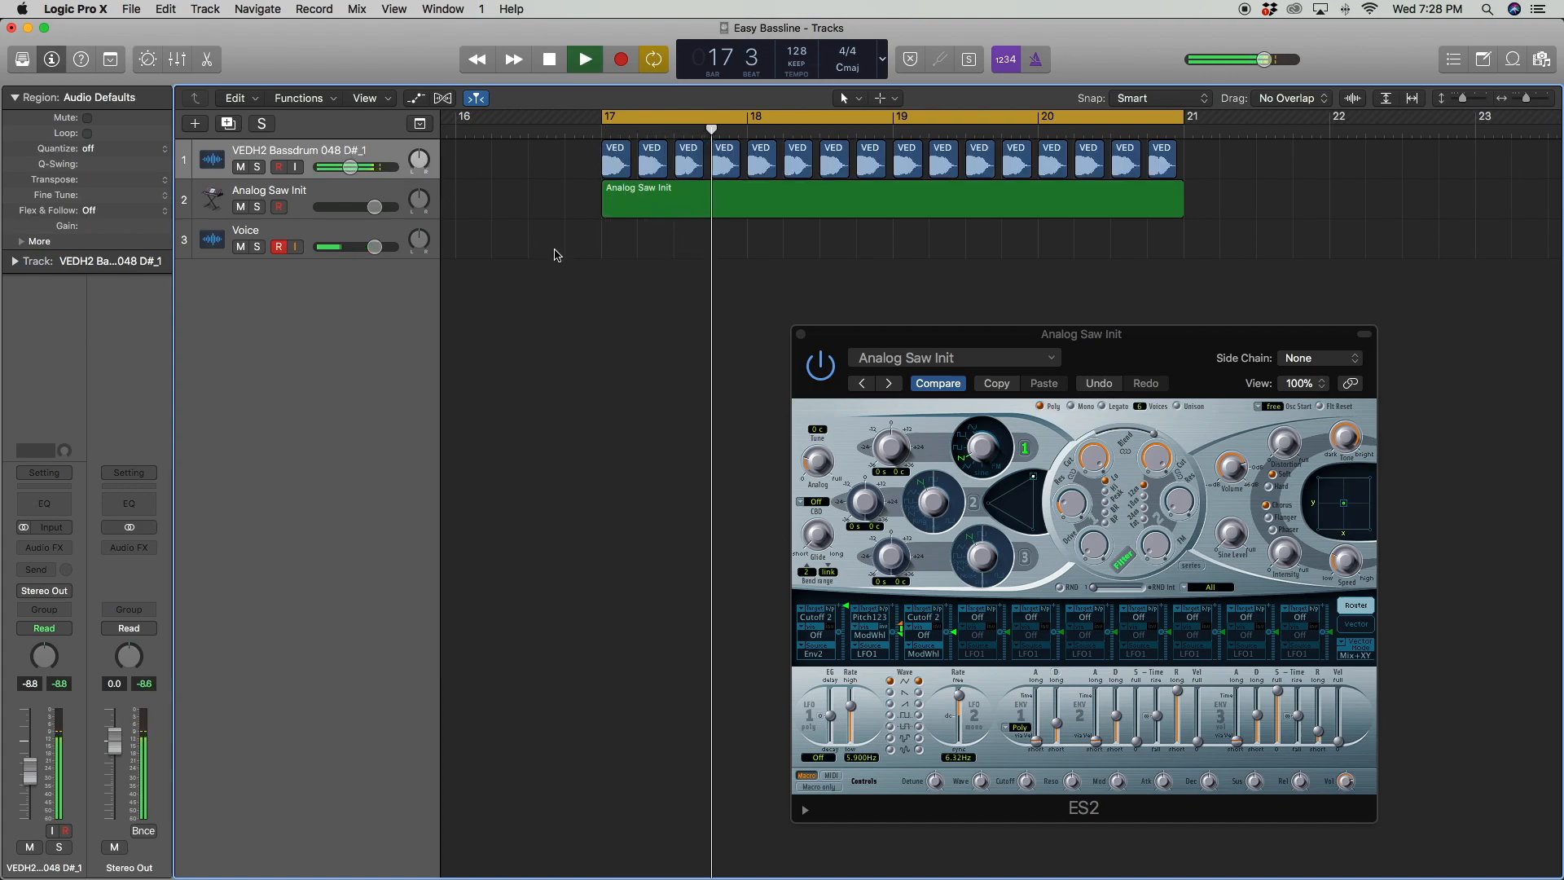
{"action": "key", "text": "space"}
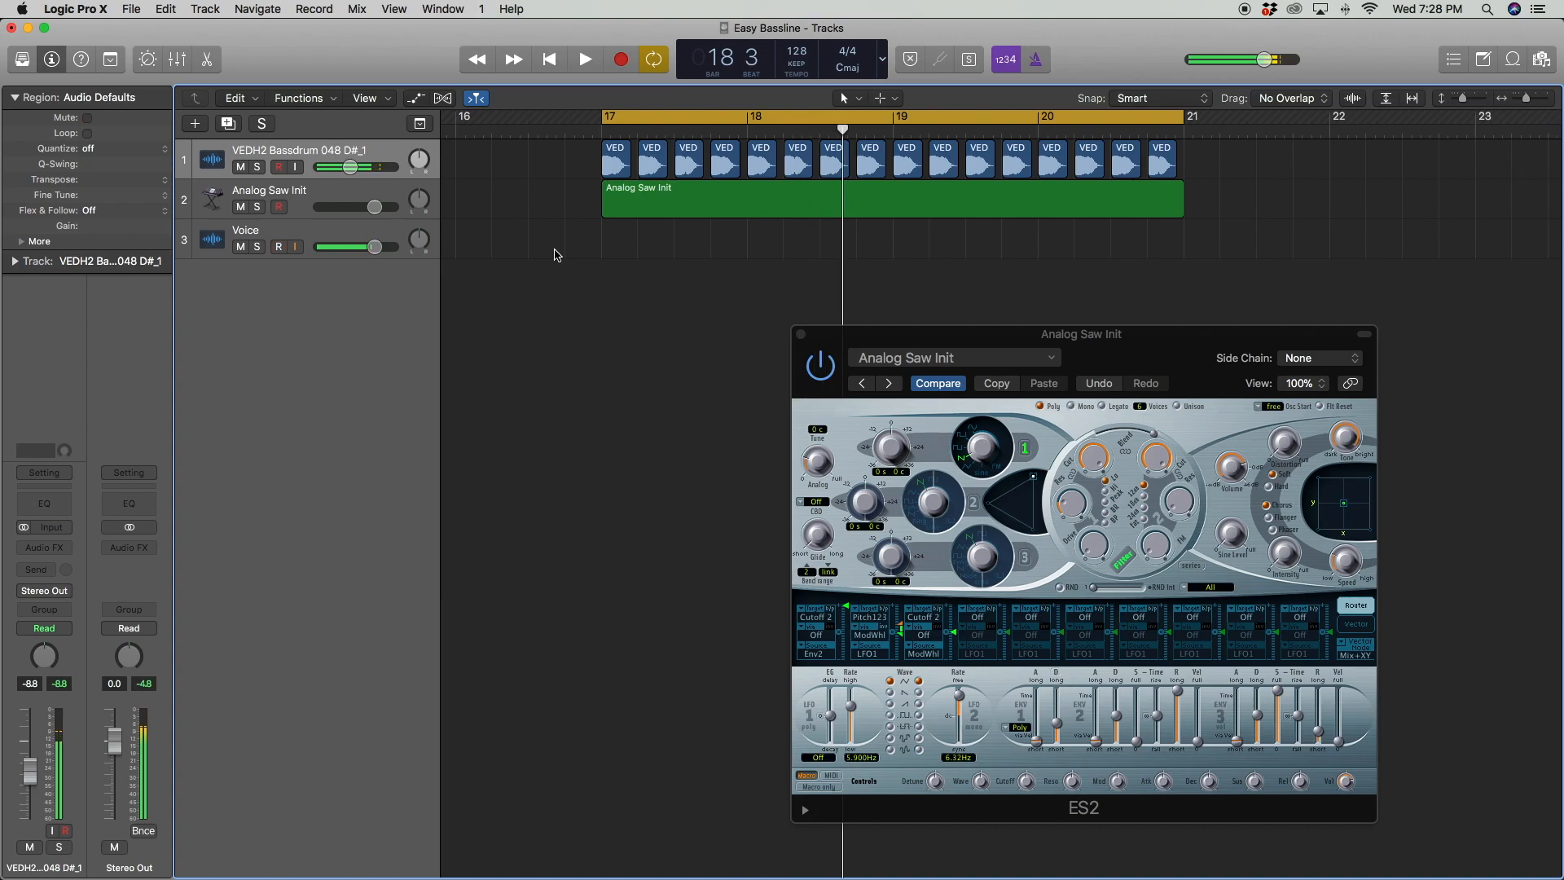
{"action": "left_click", "coordinate": [549, 58]}
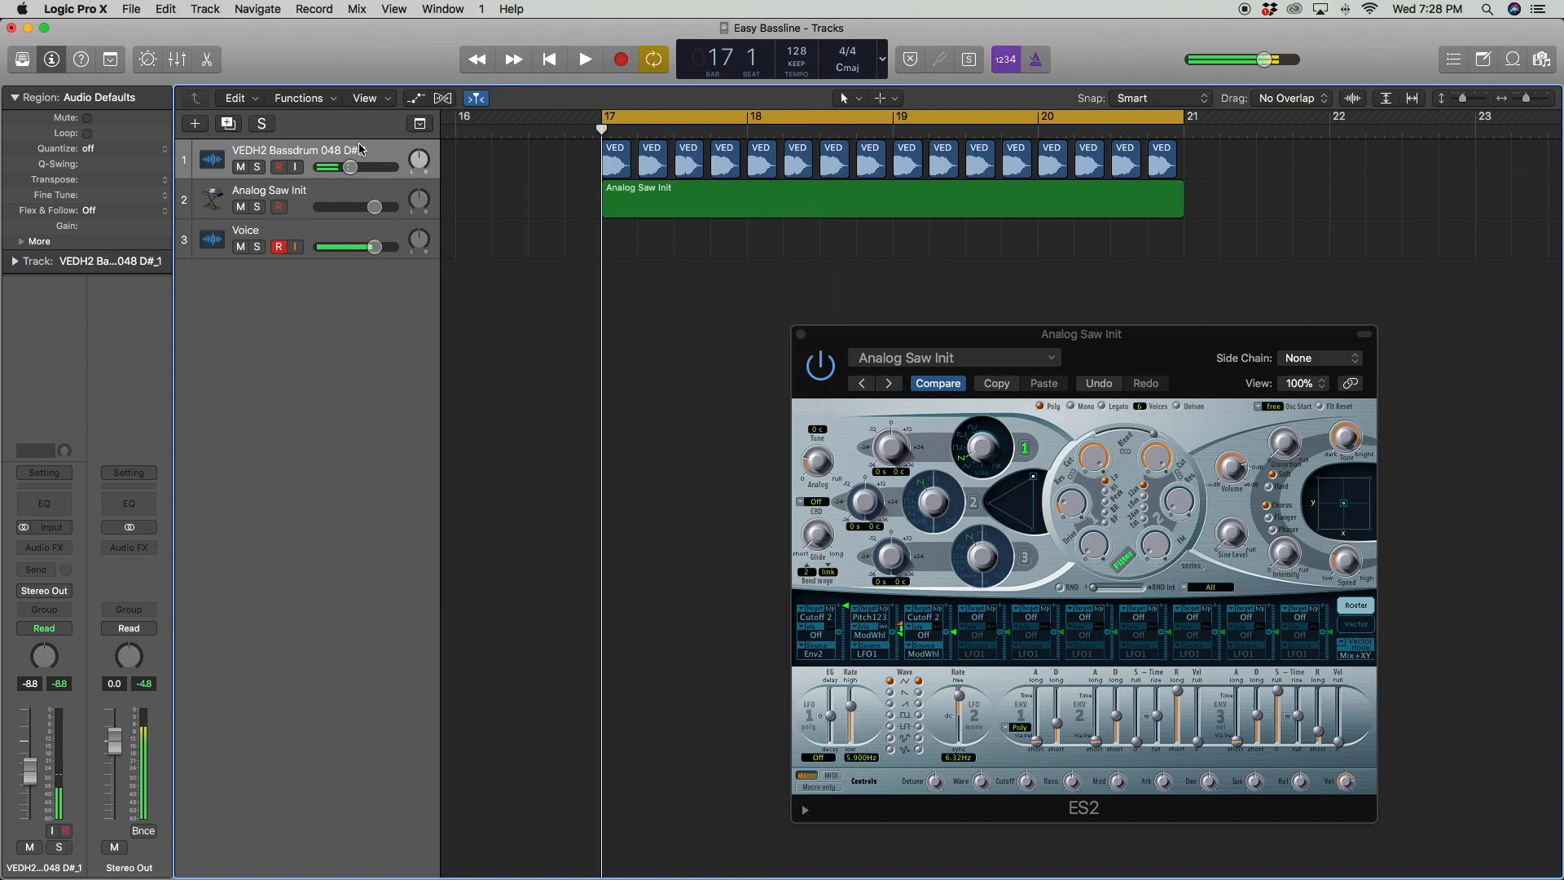
Open the Analog Saw Init region in the piano roll and add a D#2 note starting at bar 17
{"action": "left_click", "coordinate": [671, 210]}
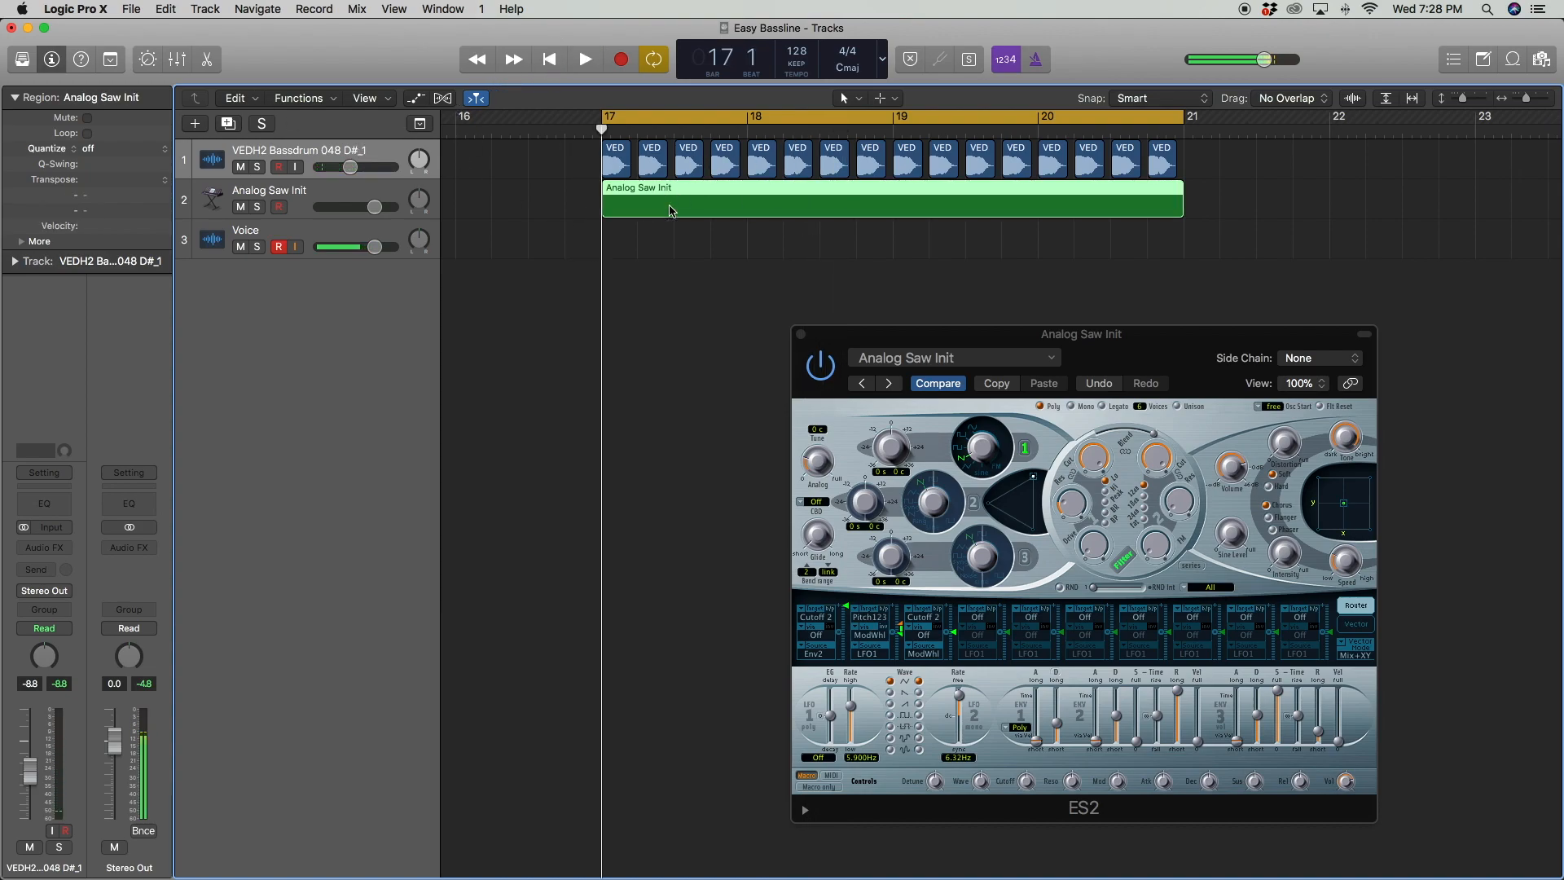
{"action": "left_click", "coordinate": [677, 245]}
{"action": "double_click", "coordinate": [657, 206]}
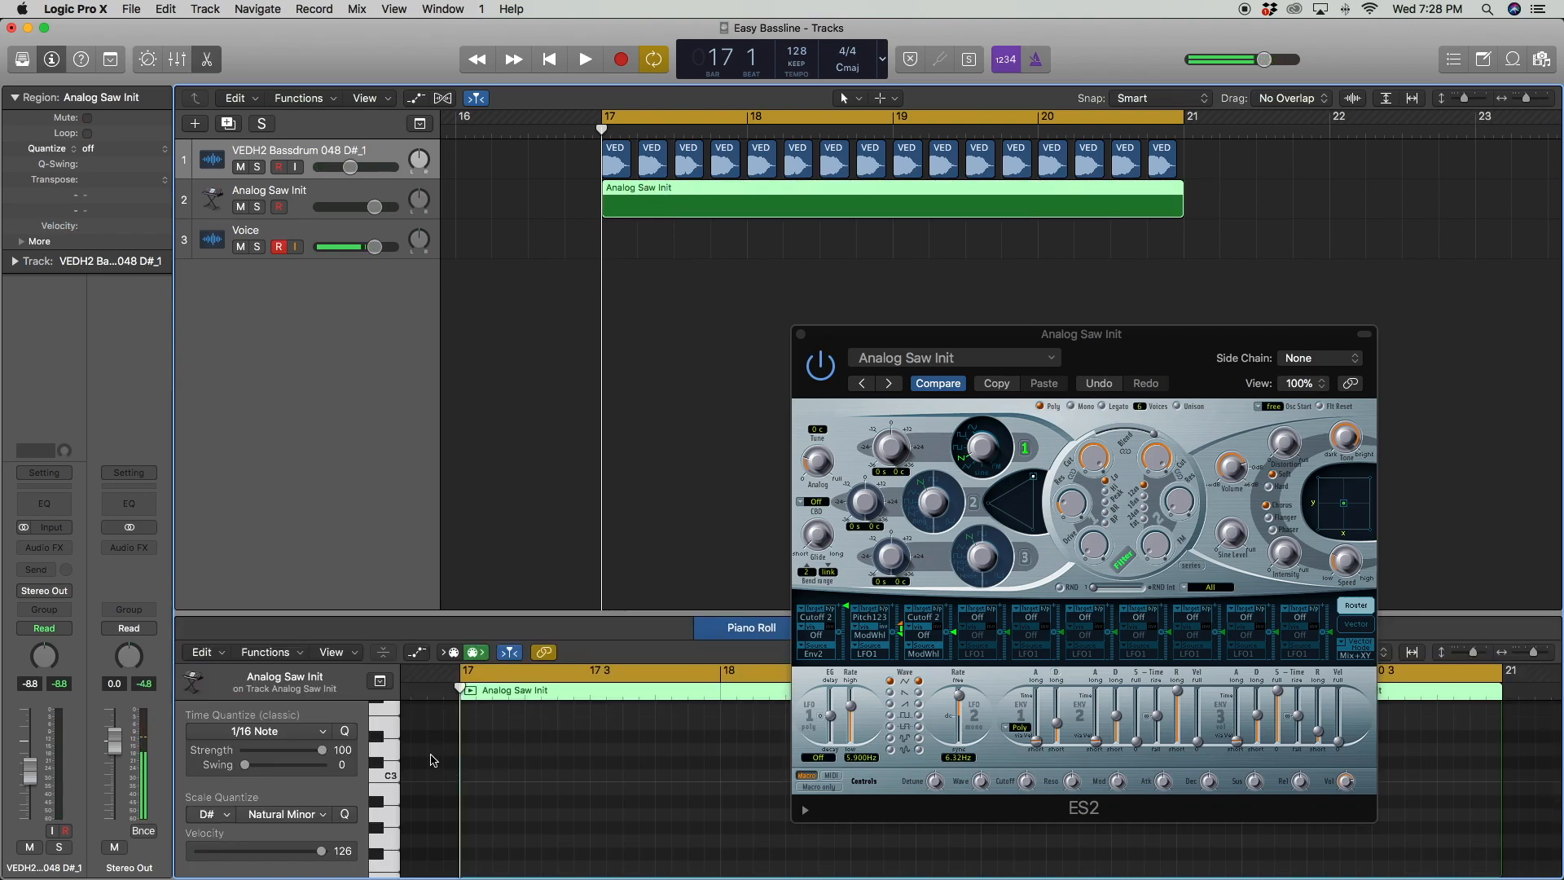
{"action": "left_click", "coordinate": [394, 757]}
{"action": "scroll", "coordinate": [397, 749], "scroll_direction": "down", "scroll_amount": 4}
{"action": "scroll", "coordinate": [397, 749], "scroll_direction": "down", "scroll_amount": 2}
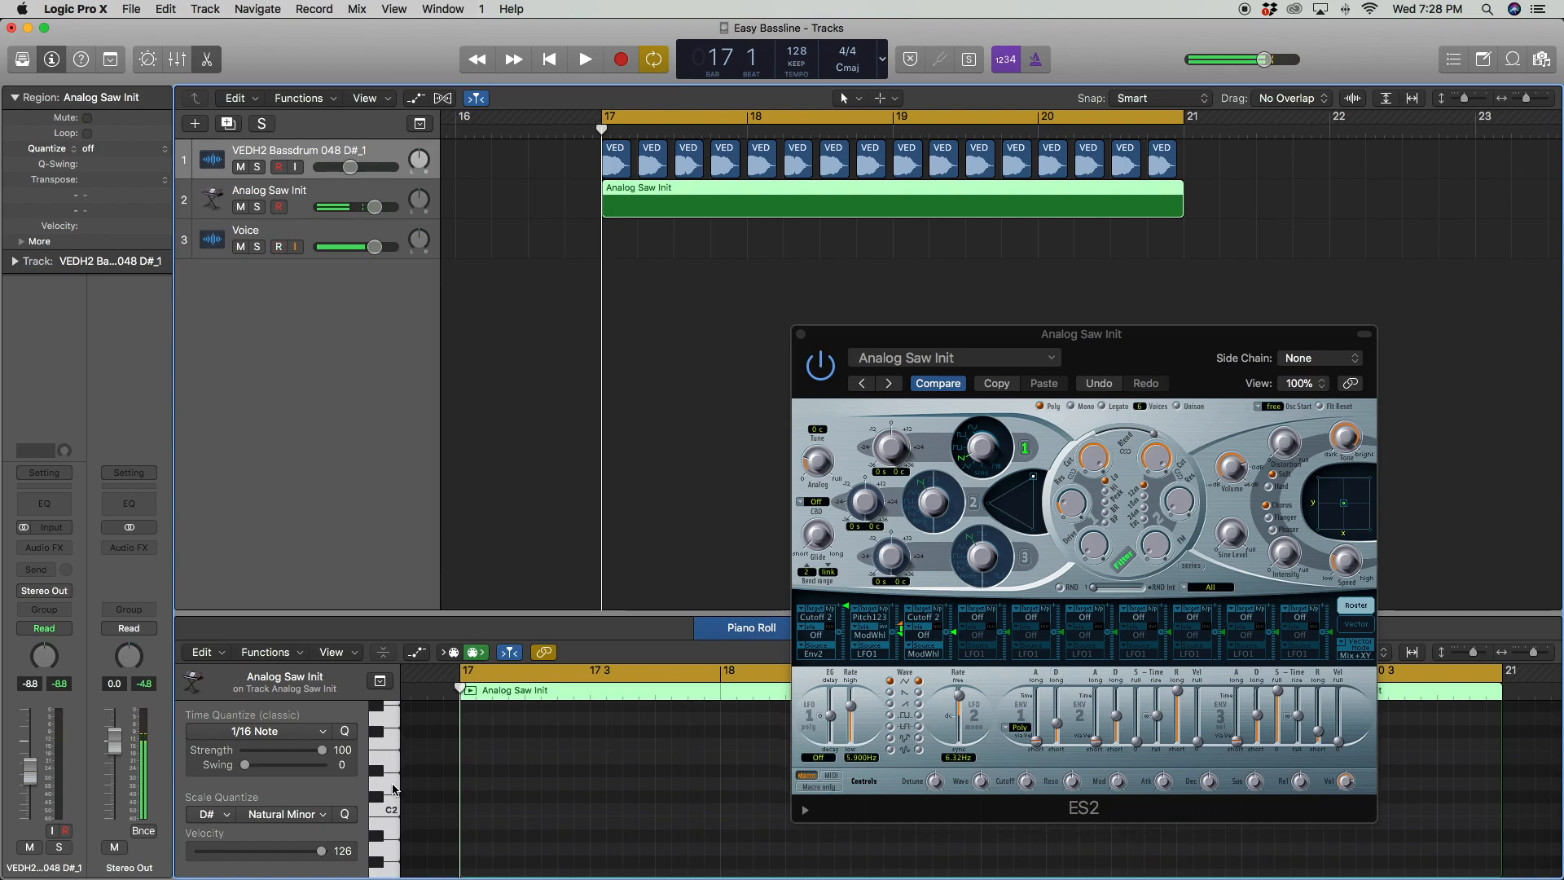
{"action": "left_click", "coordinate": [379, 772]}
{"action": "left_click", "coordinate": [472, 776]}
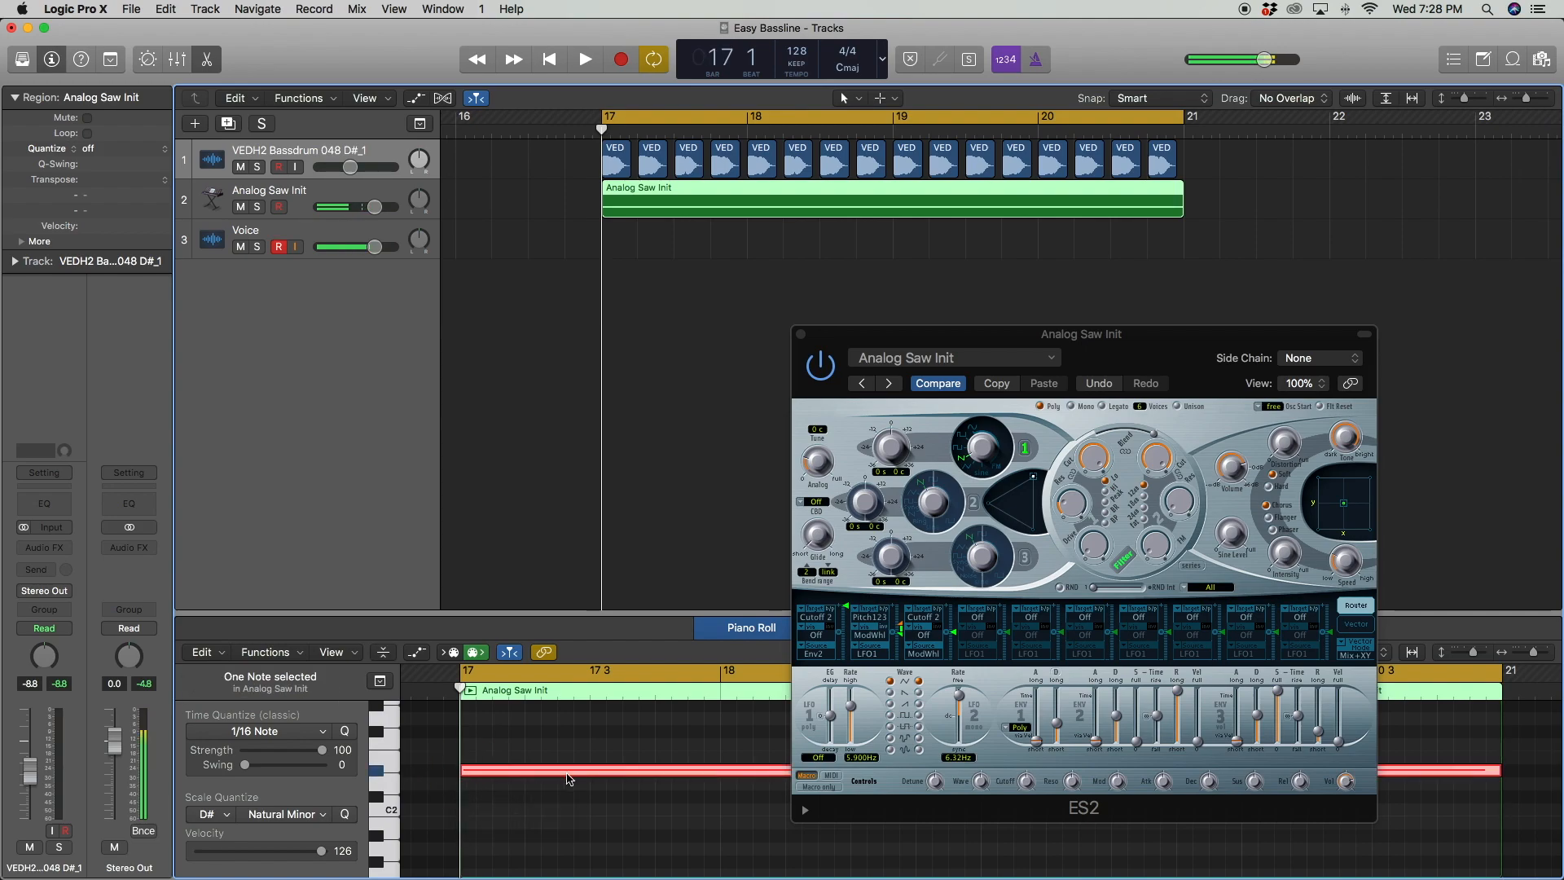
Close the ES2 window and align the end of the D#2 note with the region's end at bar 21
{"action": "scroll", "coordinate": [568, 780], "scroll_direction": "right", "scroll_amount": 2}
{"action": "left_click", "coordinate": [801, 334]}
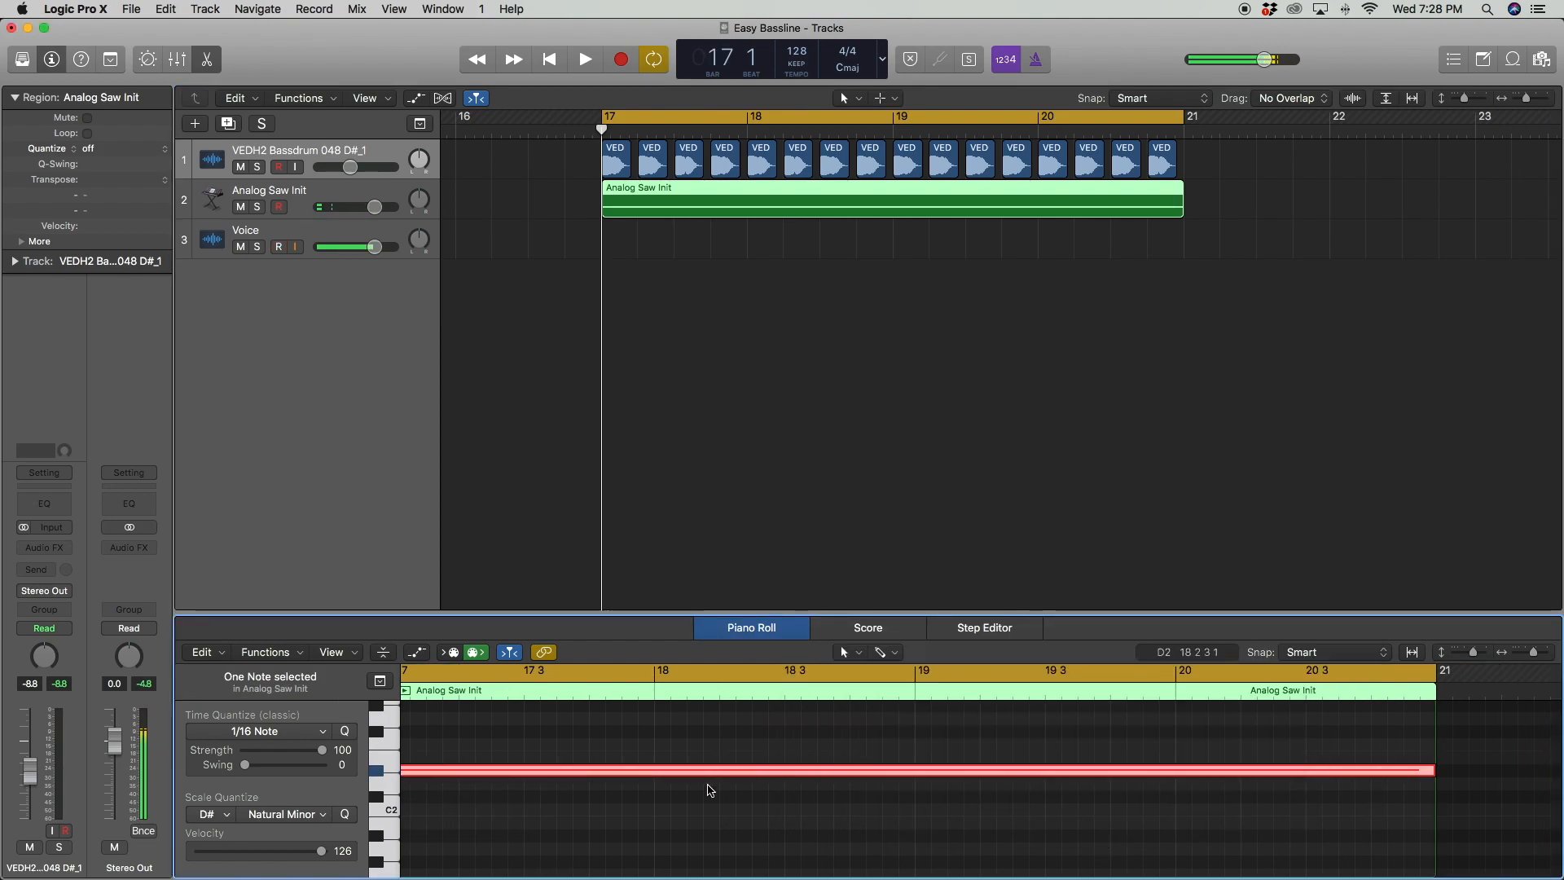
{"action": "mouse_move", "coordinate": [1431, 769]}
{"action": "left_mouse_down"}
{"action": "mouse_move", "coordinate": [600, 794]}
{"action": "mouse_move", "coordinate": [1454, 766]}
{"action": "mouse_move", "coordinate": [726, 750]}
{"action": "mouse_move", "coordinate": [1336, 815]}
{"action": "mouse_move", "coordinate": [1434, 770]}
{"action": "left_mouse_up"}
{"action": "left_click", "coordinate": [709, 263]}
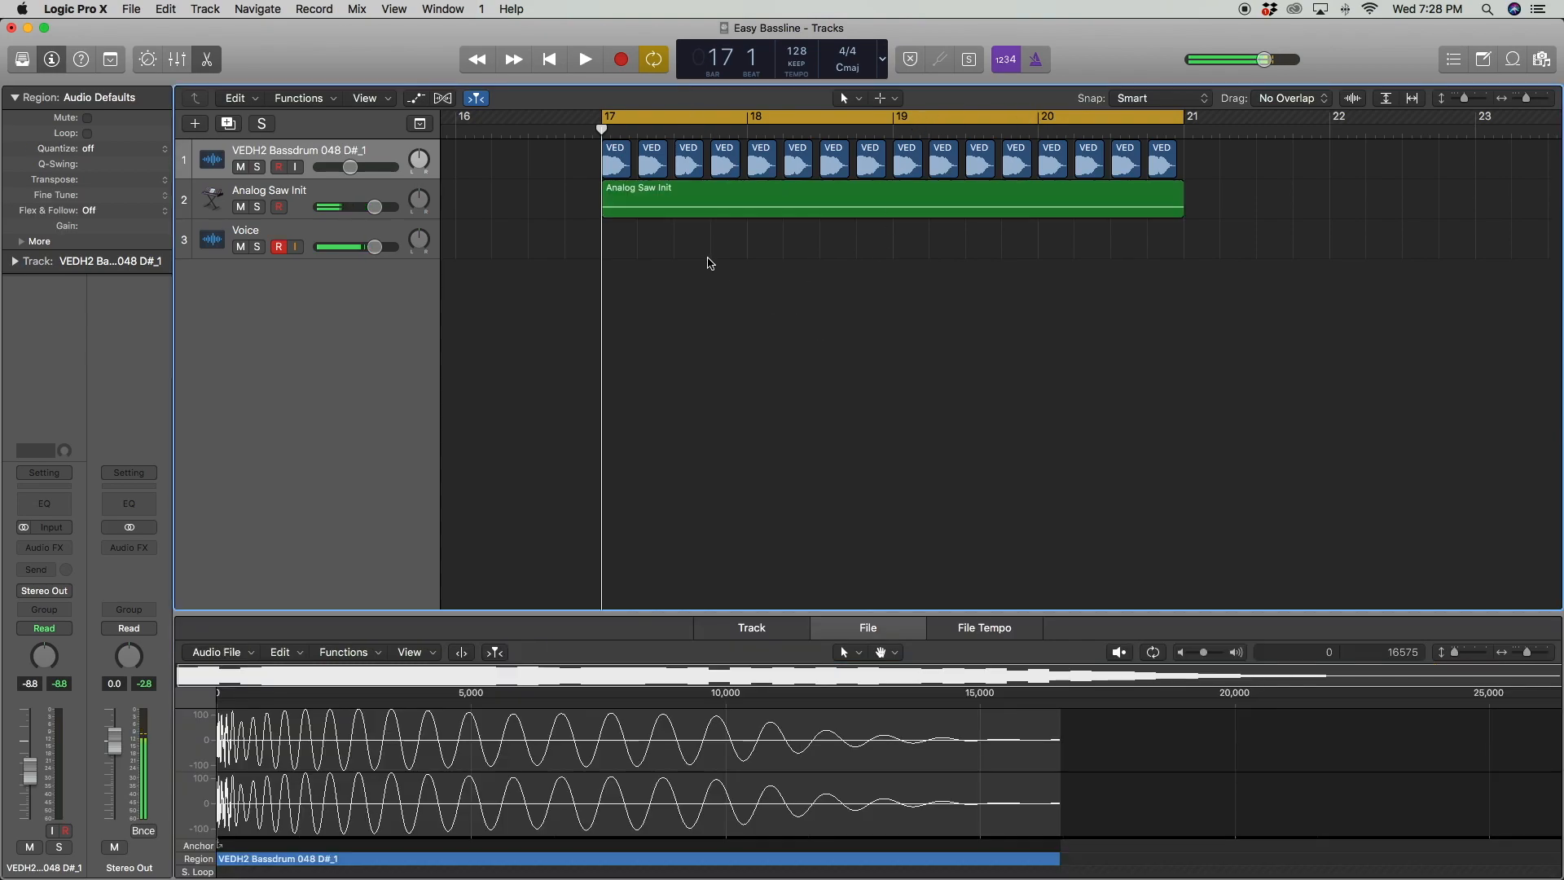
Play back the sustained bass note together with the bass drum and return the playhead to bar 17
{"action": "left_click", "coordinate": [369, 196]}
{"action": "key", "text": "space"}
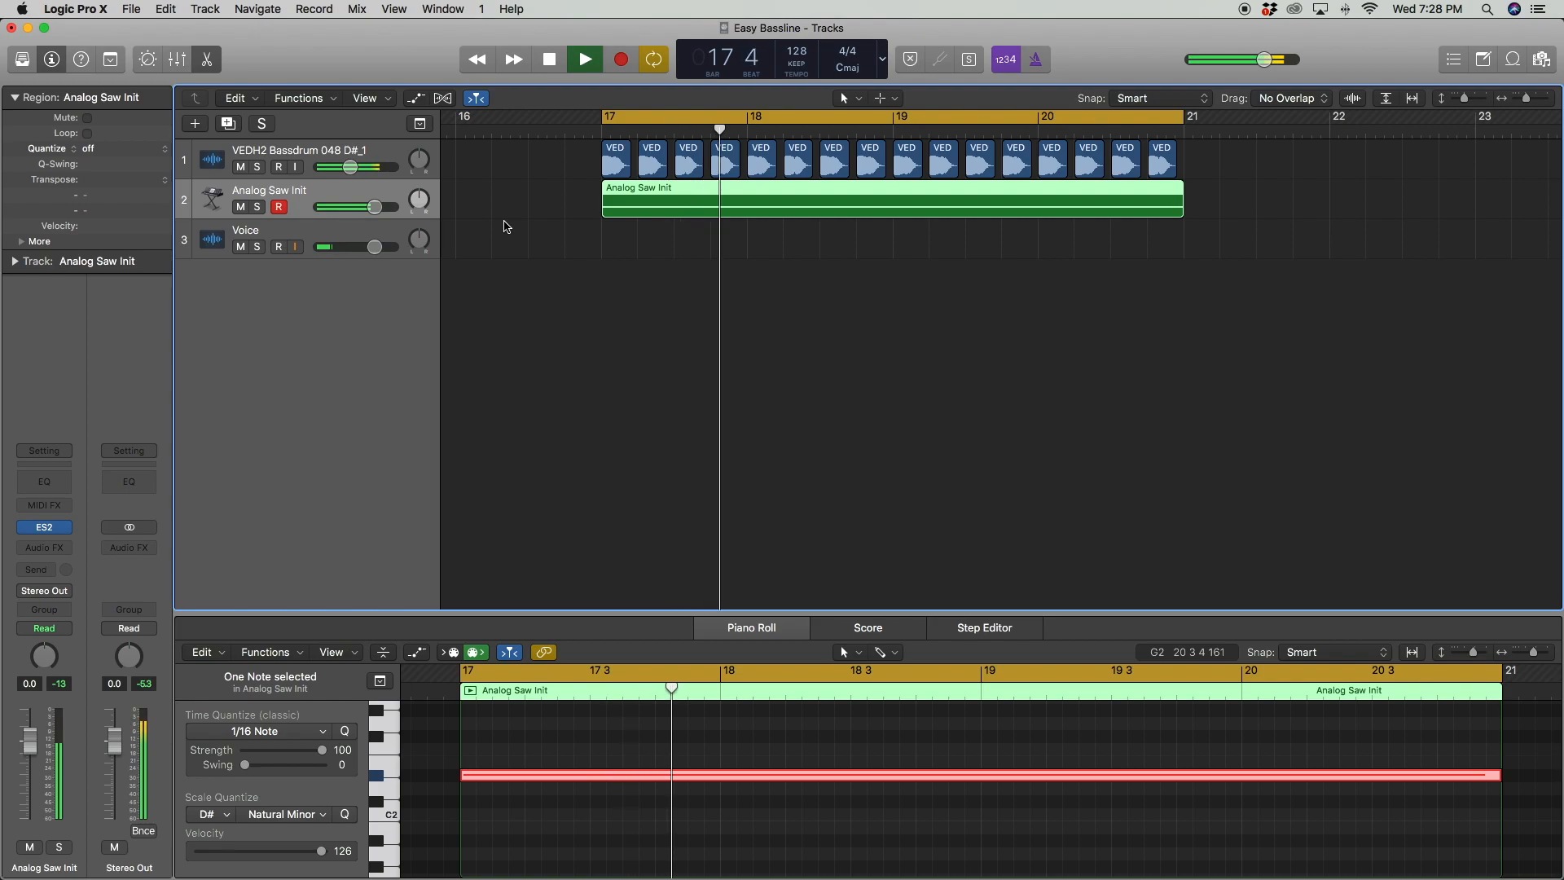
{"action": "key", "text": "space"}
{"action": "left_click", "coordinate": [454, 145]}
{"action": "left_click", "coordinate": [541, 60]}
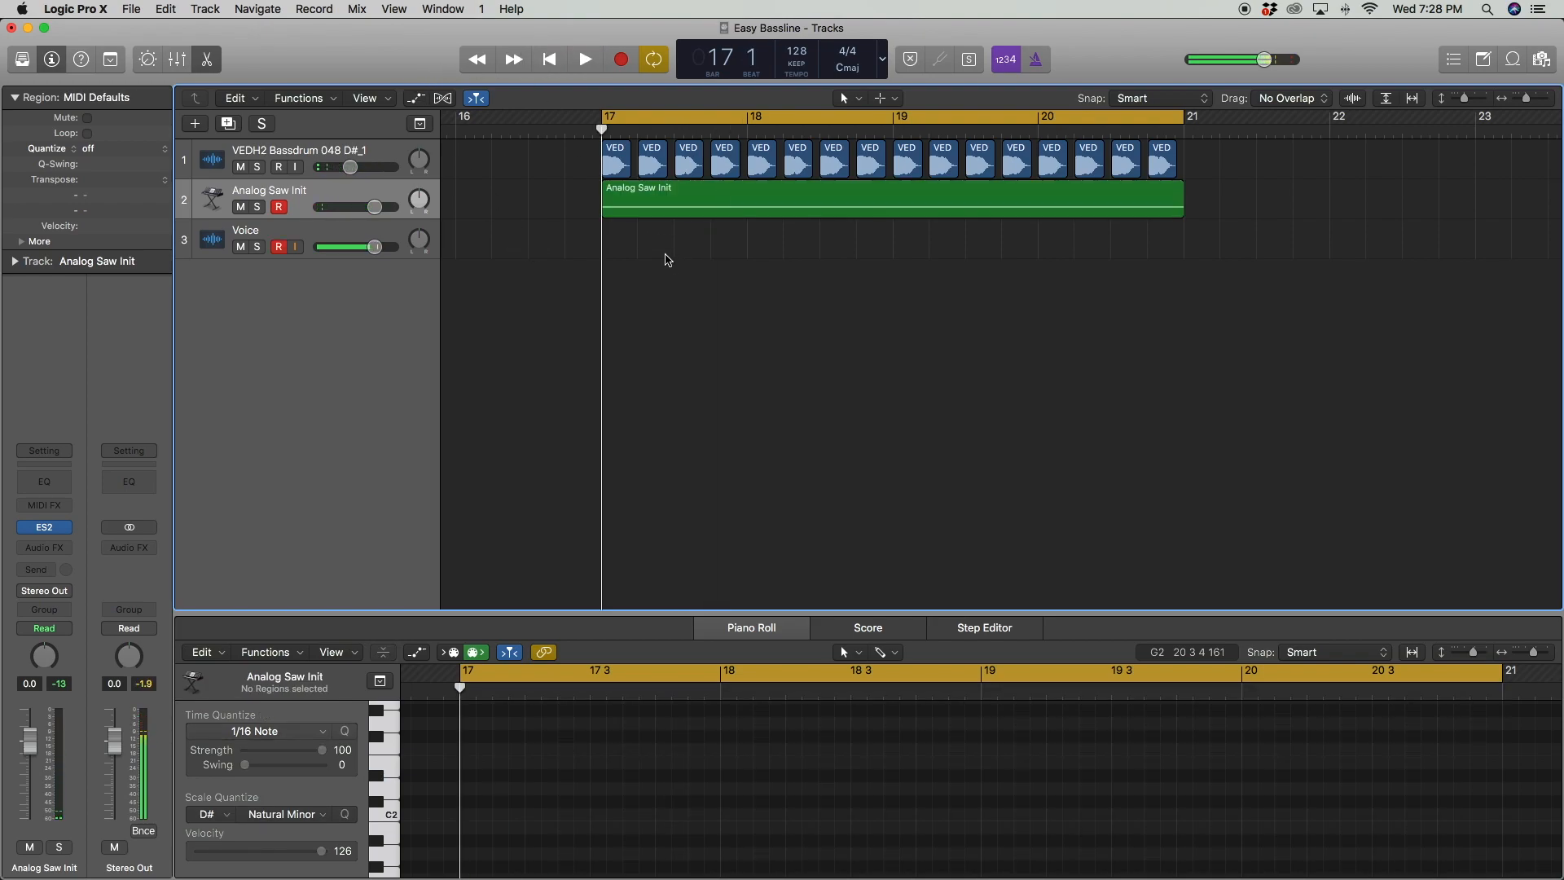
Insert the stereo Waves OneKnob Pumper (s) audio effect on the Analog Saw Init track
{"action": "left_click", "coordinate": [58, 557]}
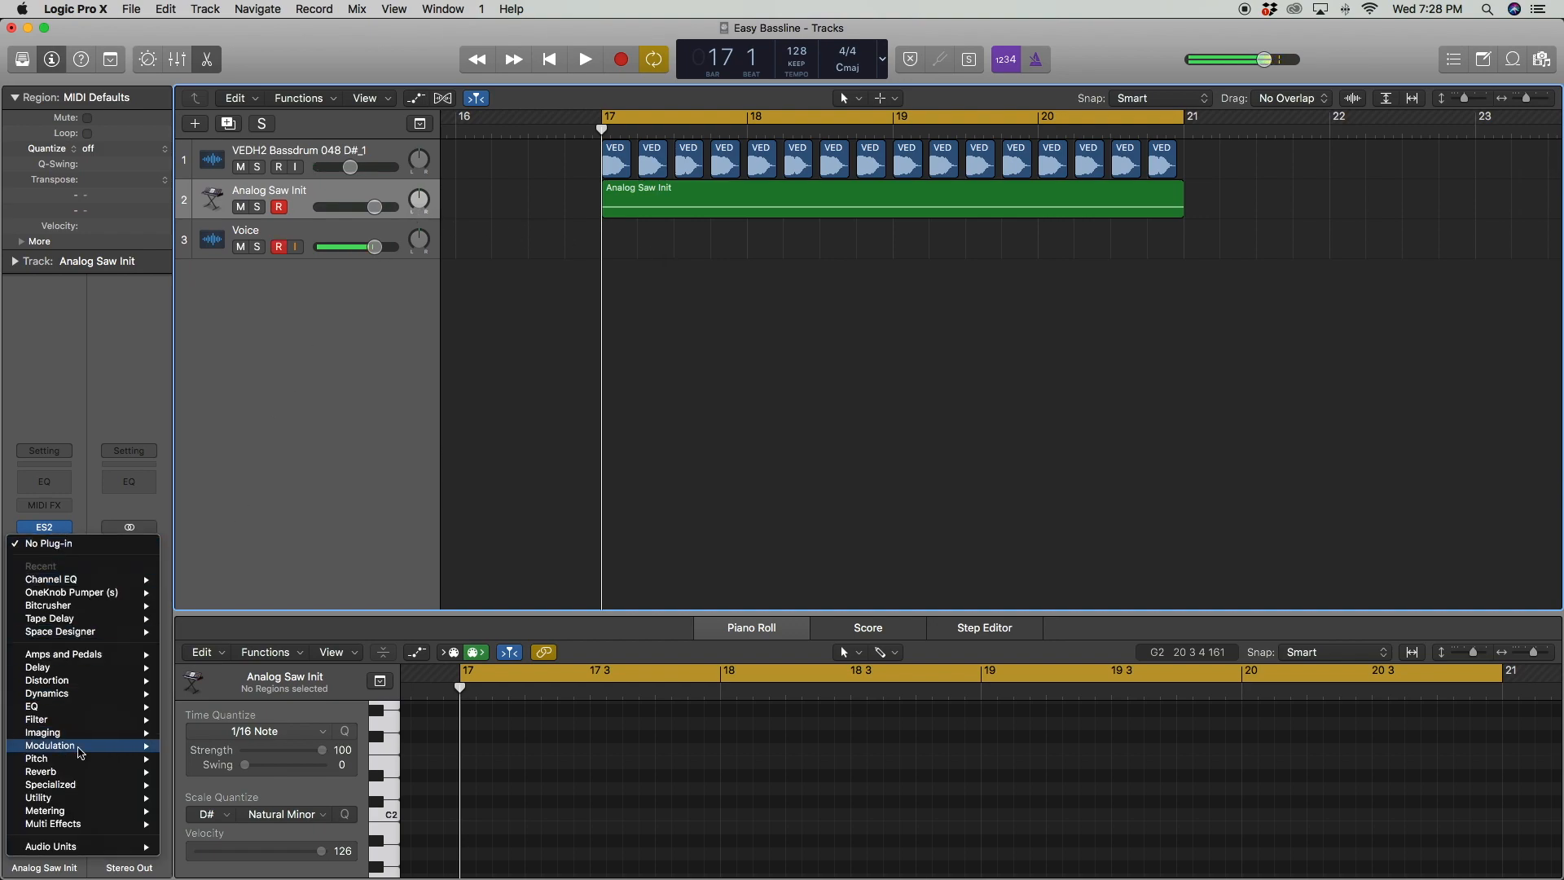
{"action": "mouse_move", "coordinate": [87, 852]}
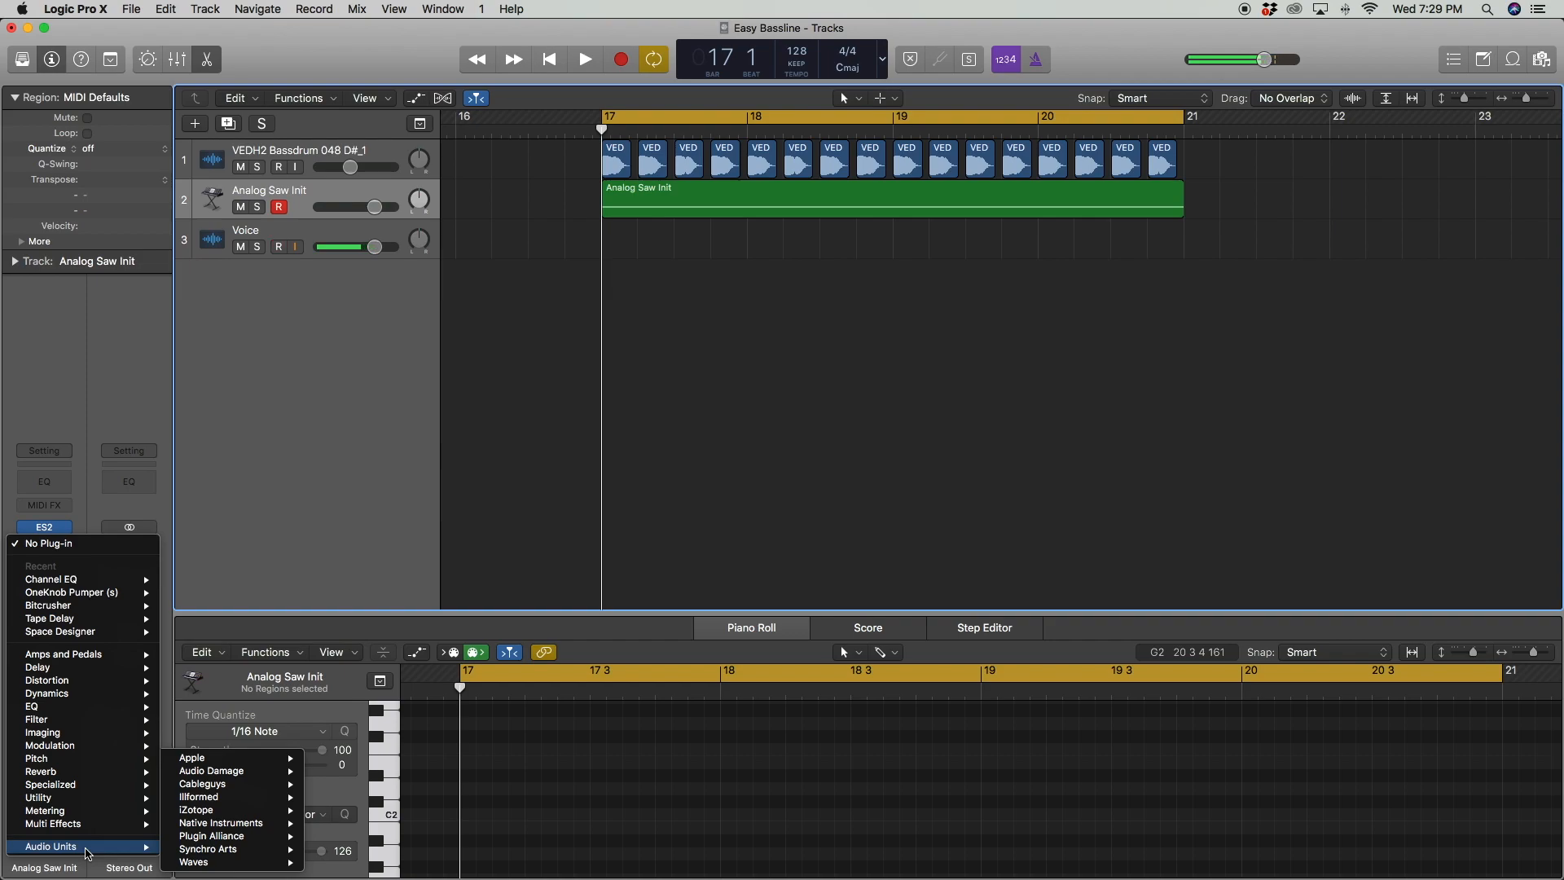
{"action": "mouse_move", "coordinate": [226, 866]}
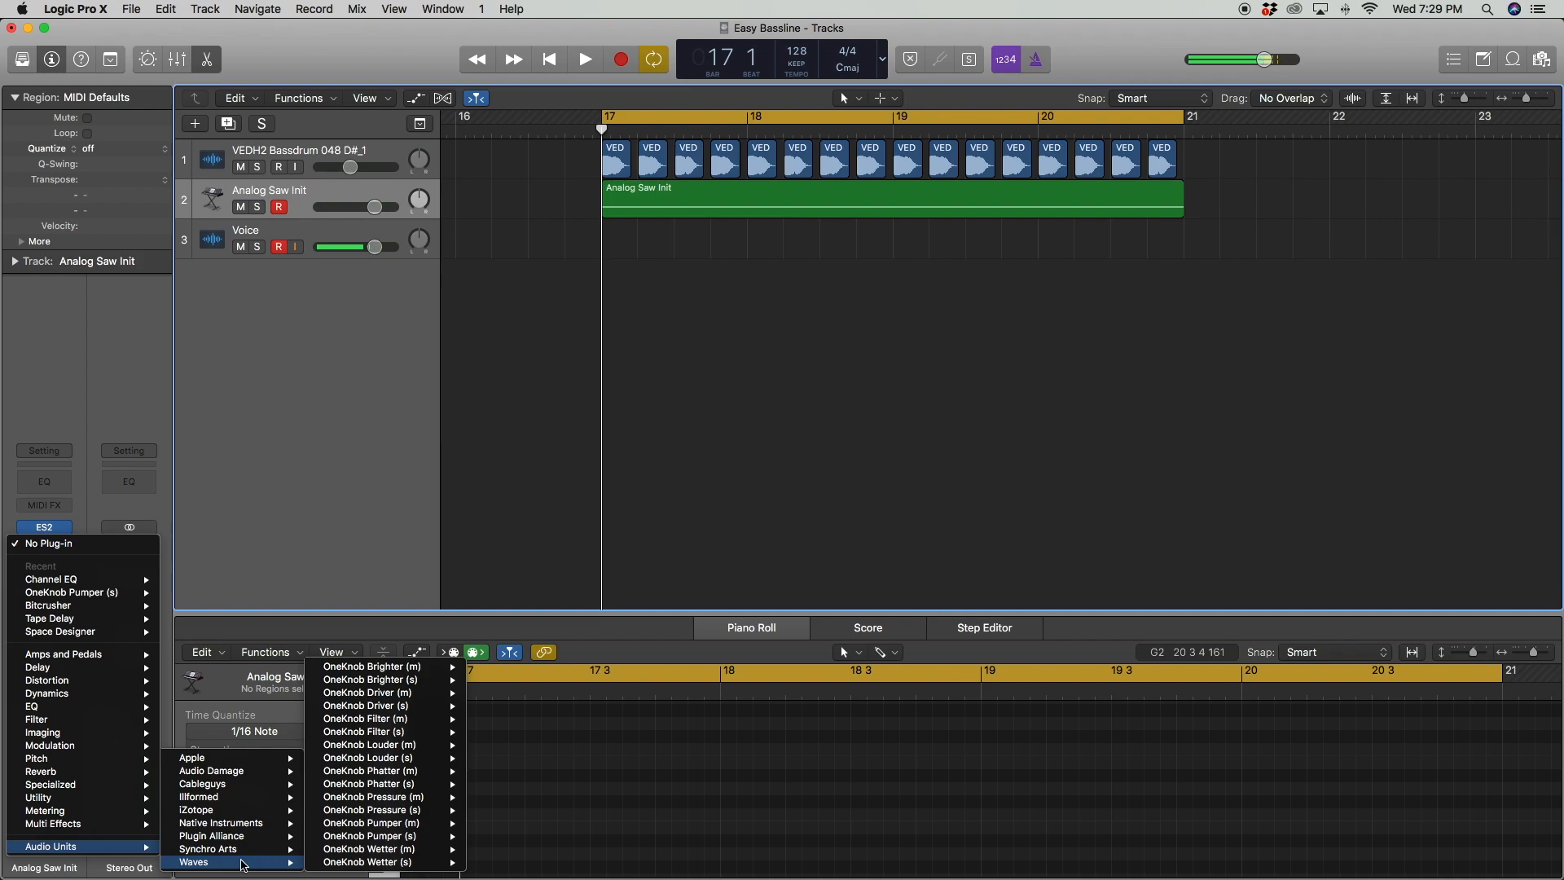
{"action": "mouse_move", "coordinate": [383, 842]}
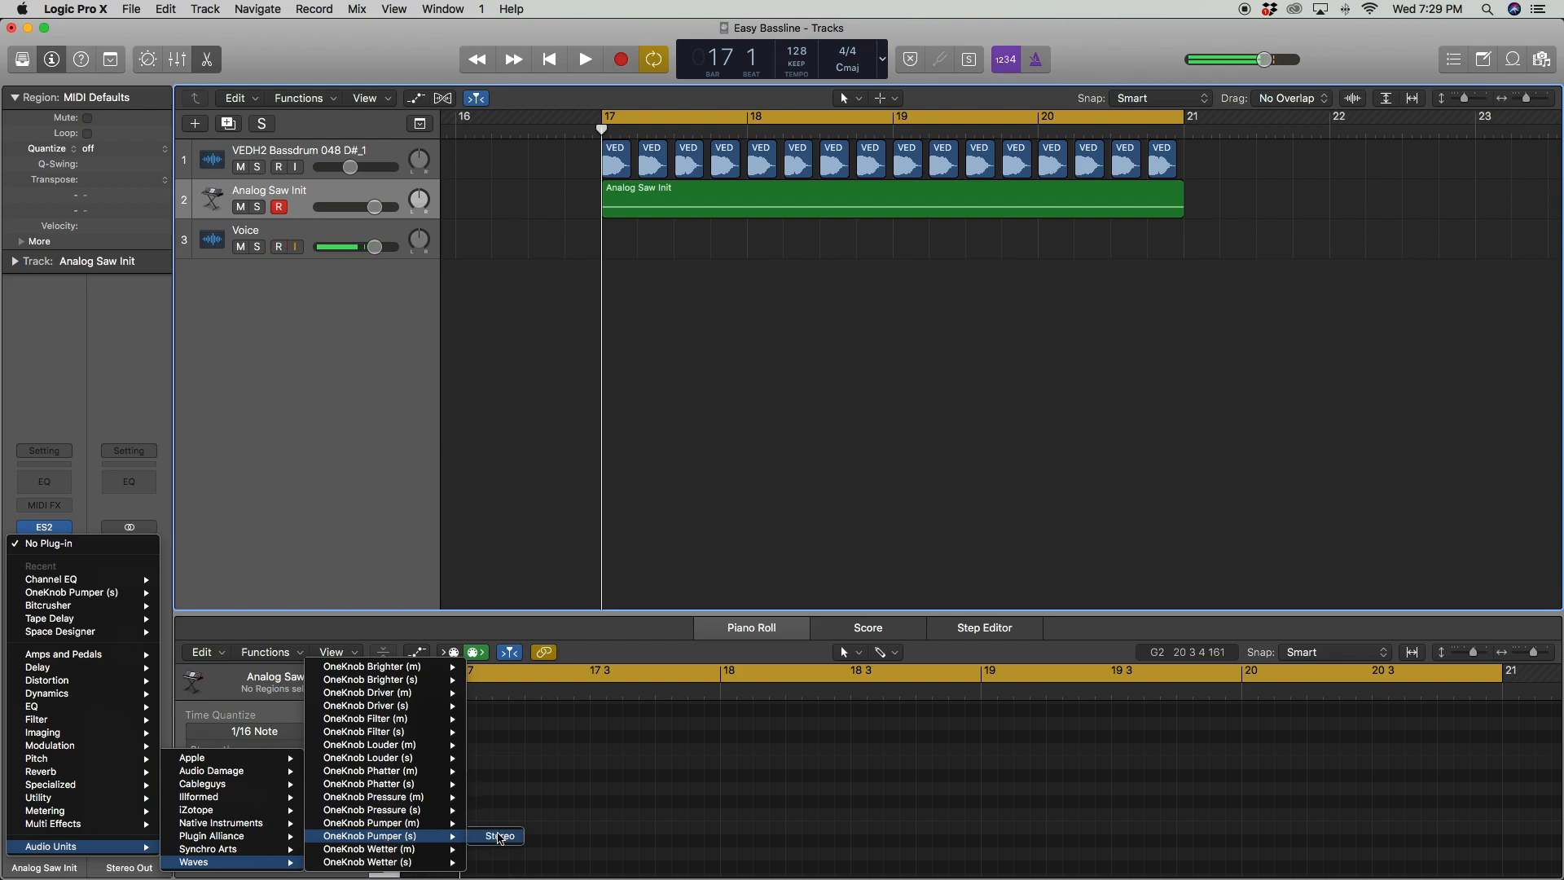
{"action": "left_click", "coordinate": [497, 842]}
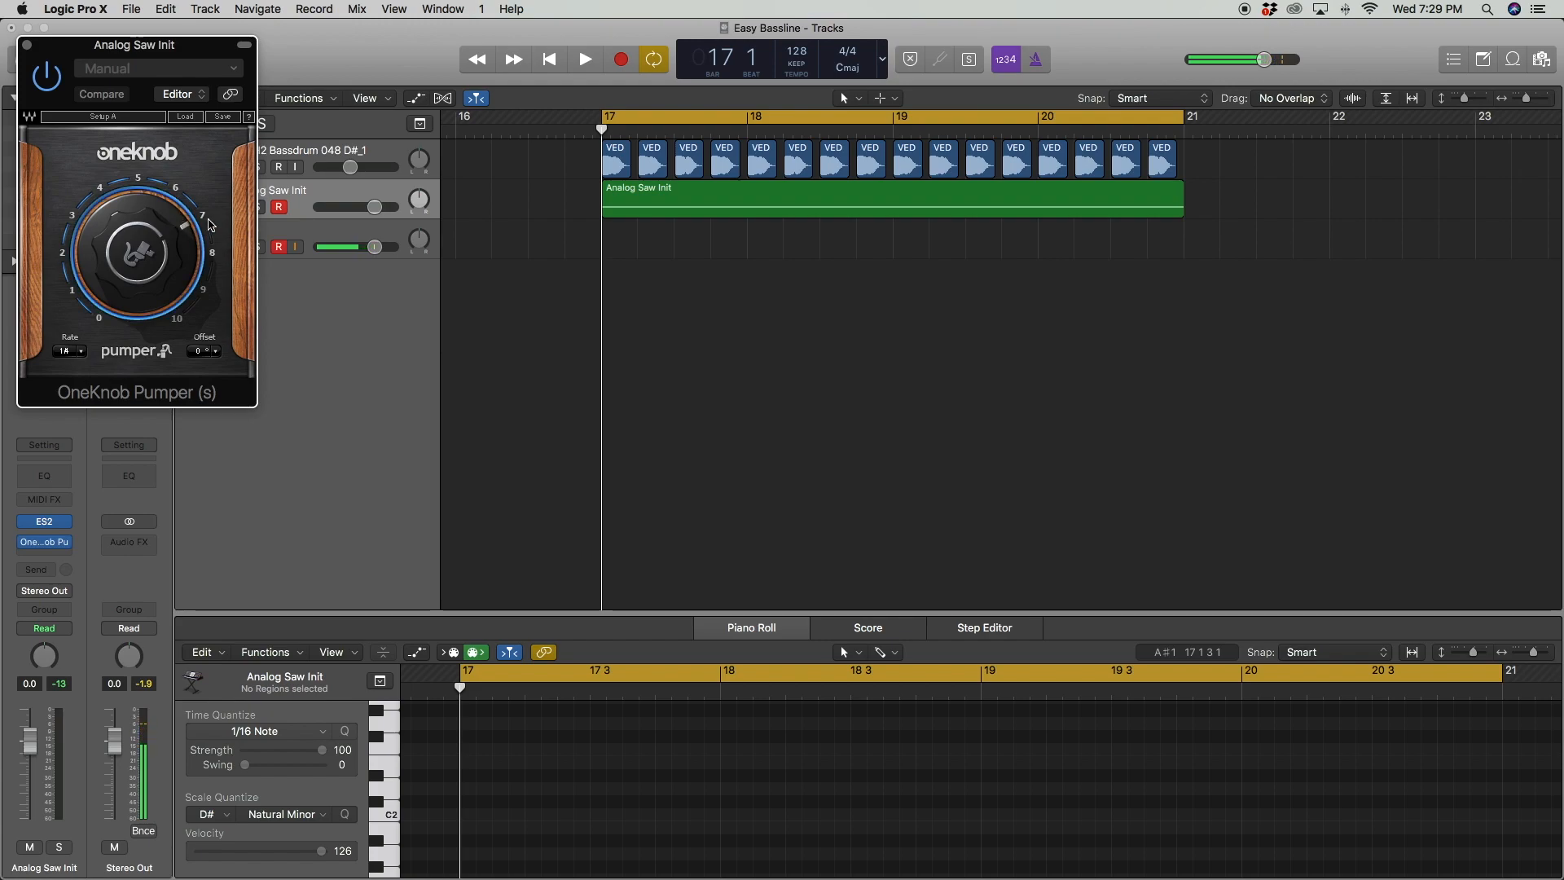
Listen to the pumped bass with the bass drum and close the OneKnob Pumper window
{"action": "left_click", "coordinate": [957, 352]}
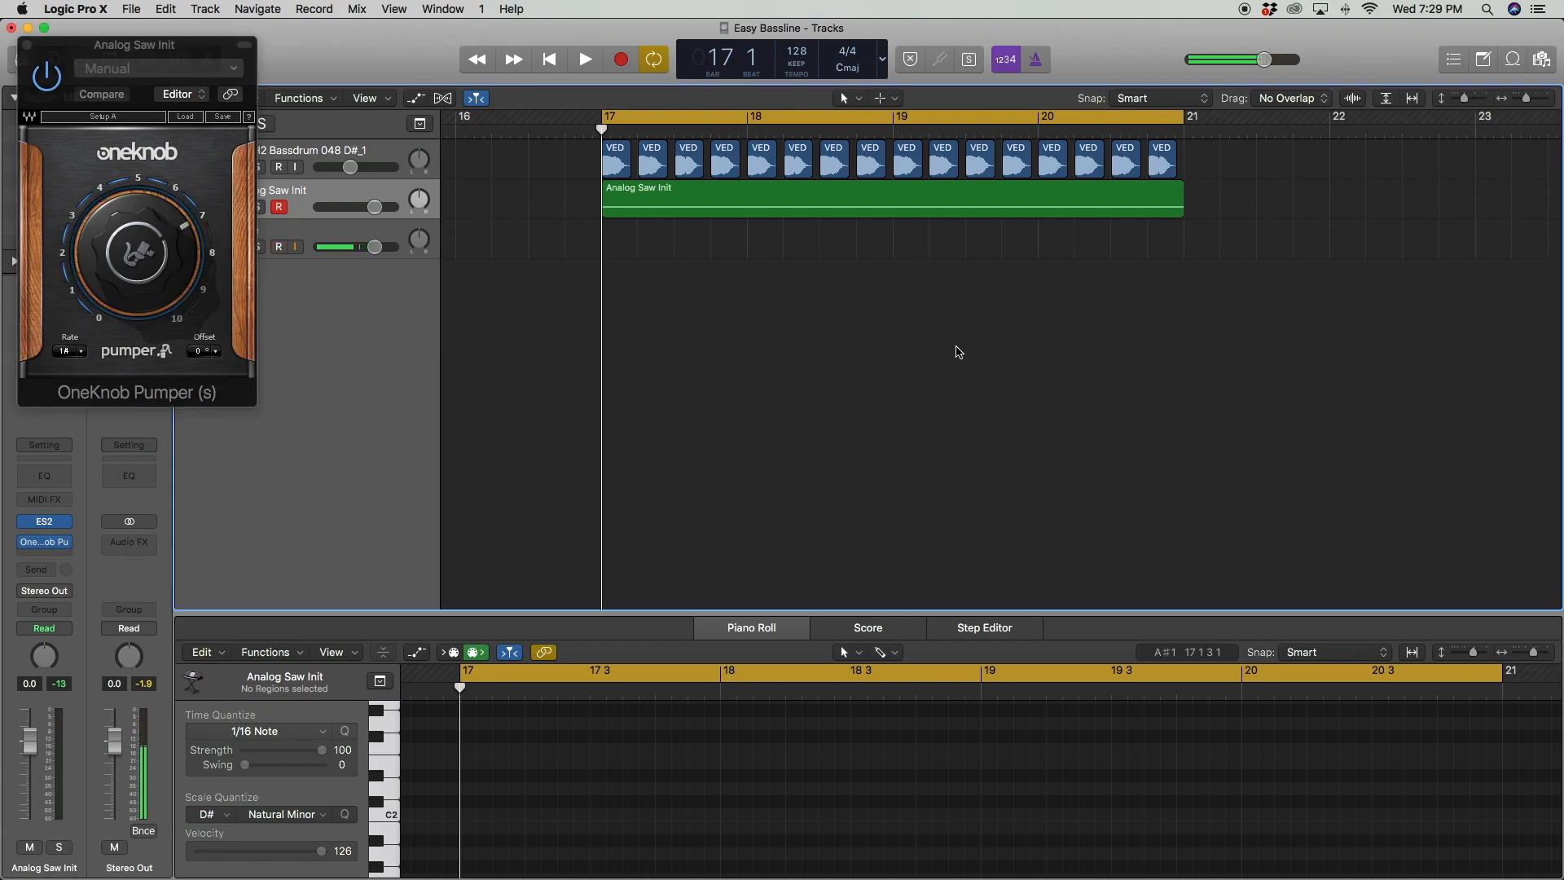
{"action": "key", "text": "space"}
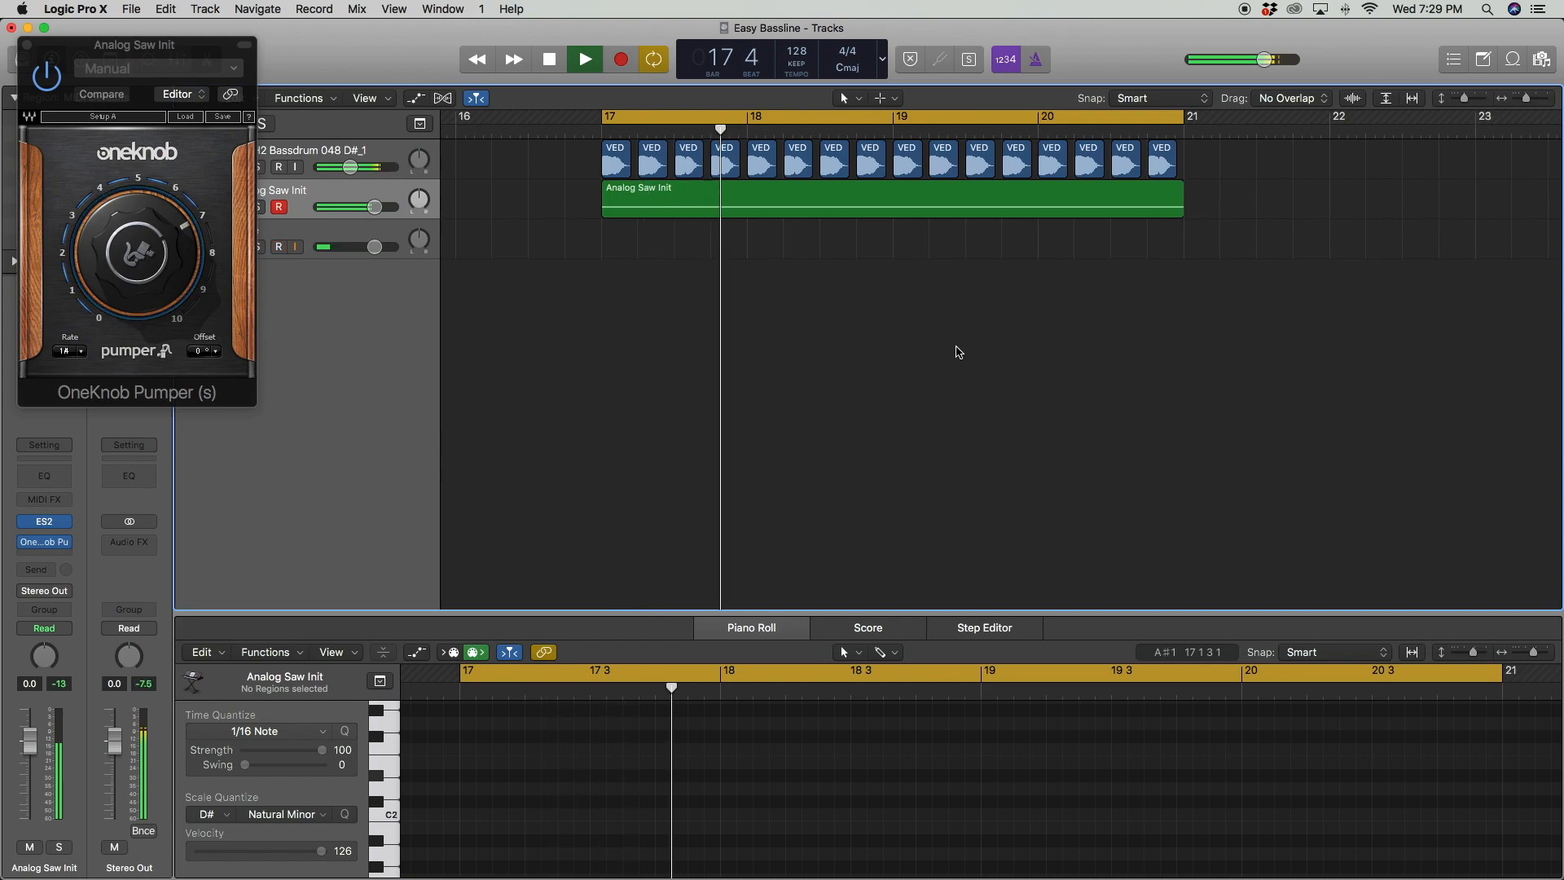
{"action": "key", "text": "space"}
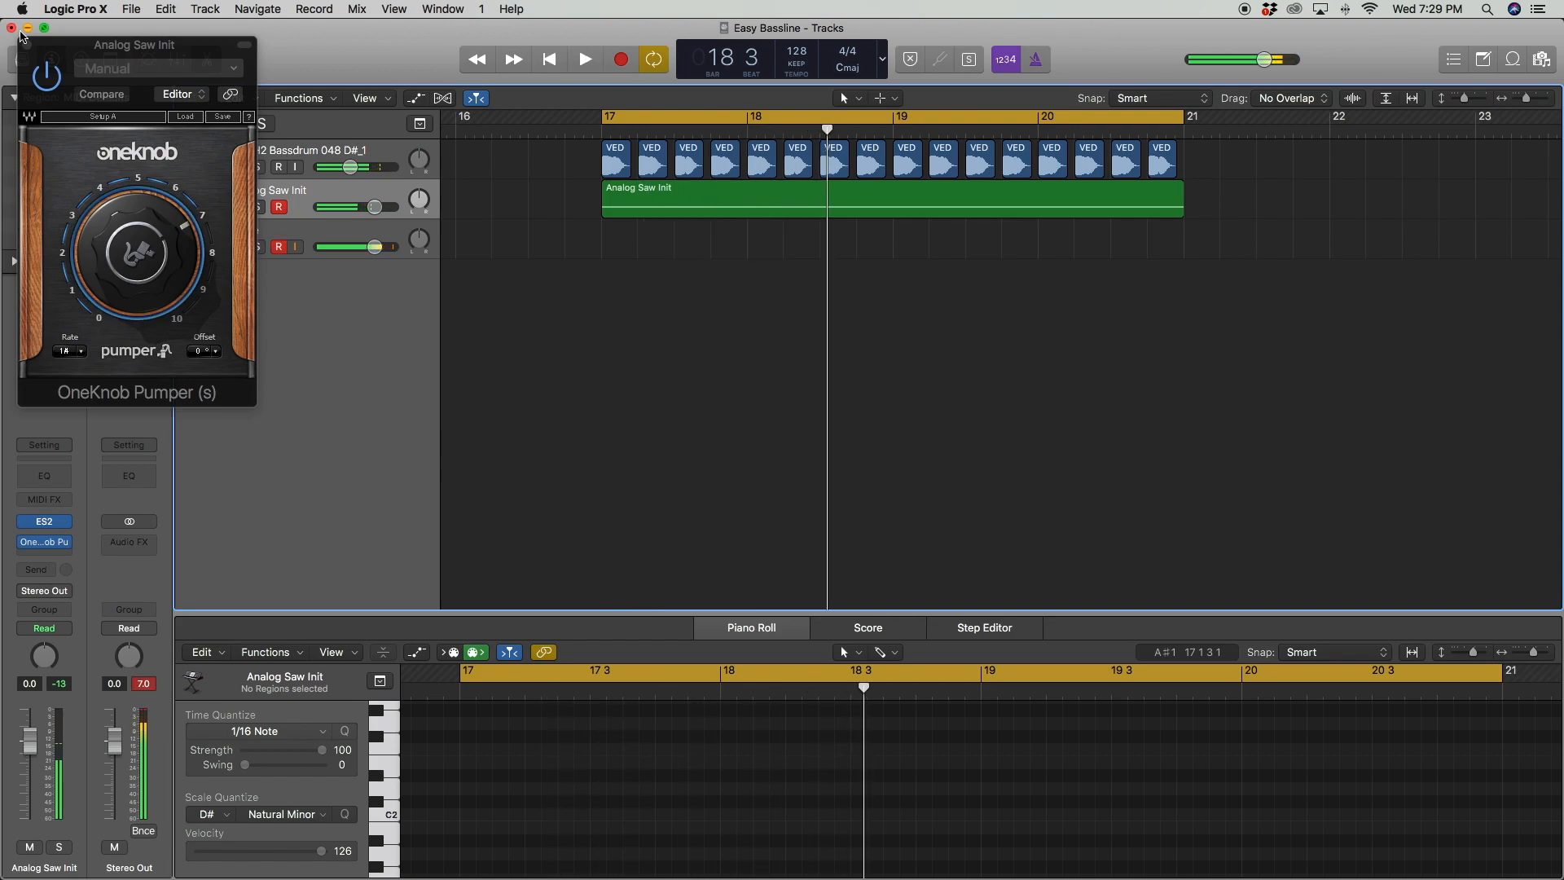
{"action": "left_click", "coordinate": [29, 45]}
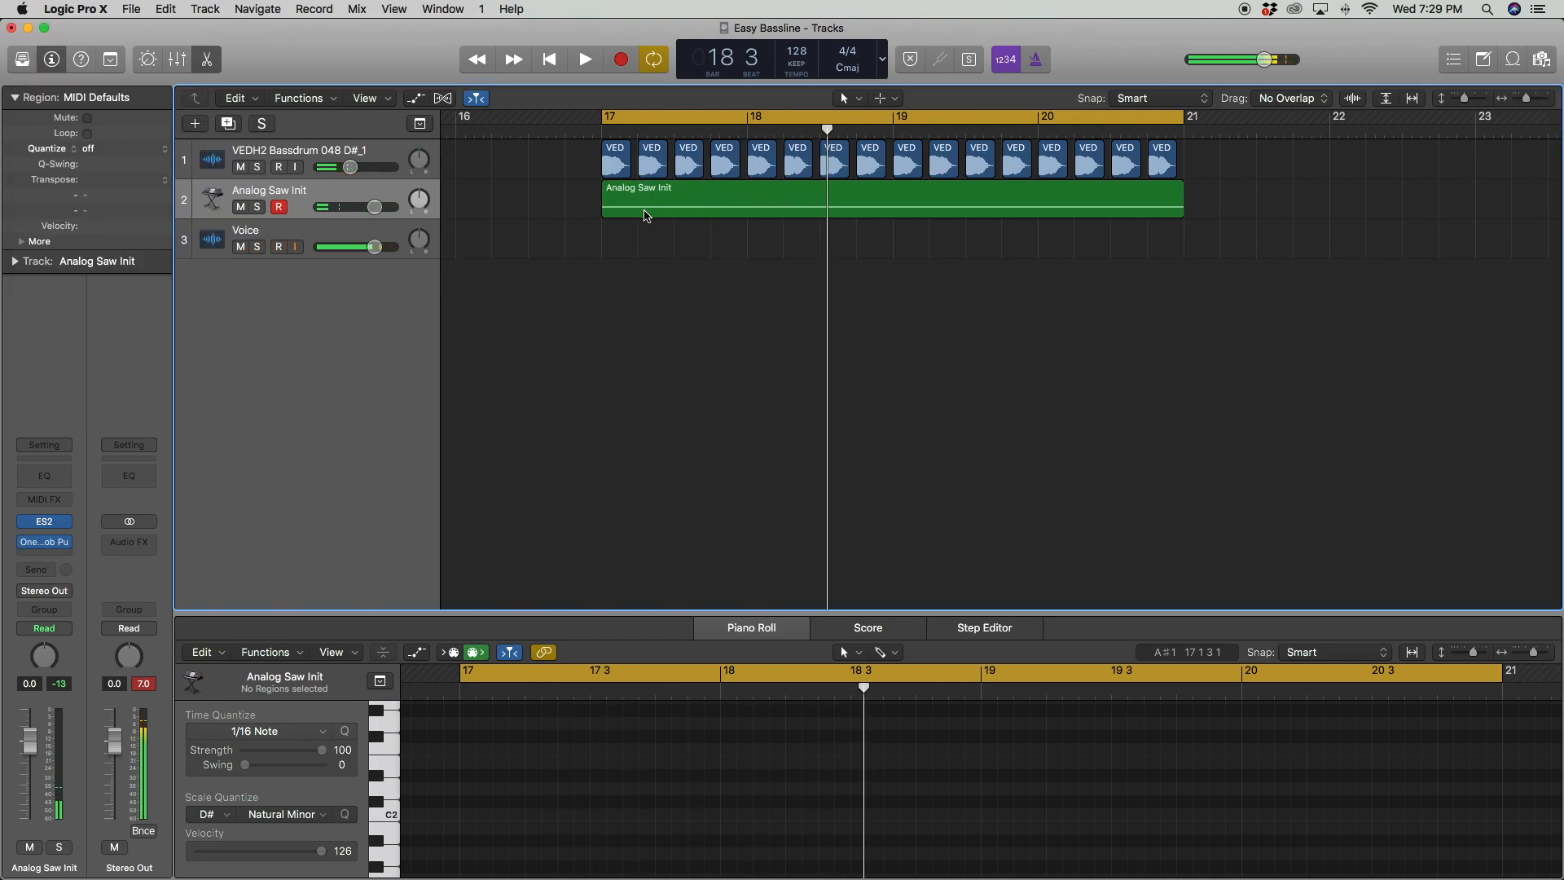
{"action": "left_click", "coordinate": [628, 423]}
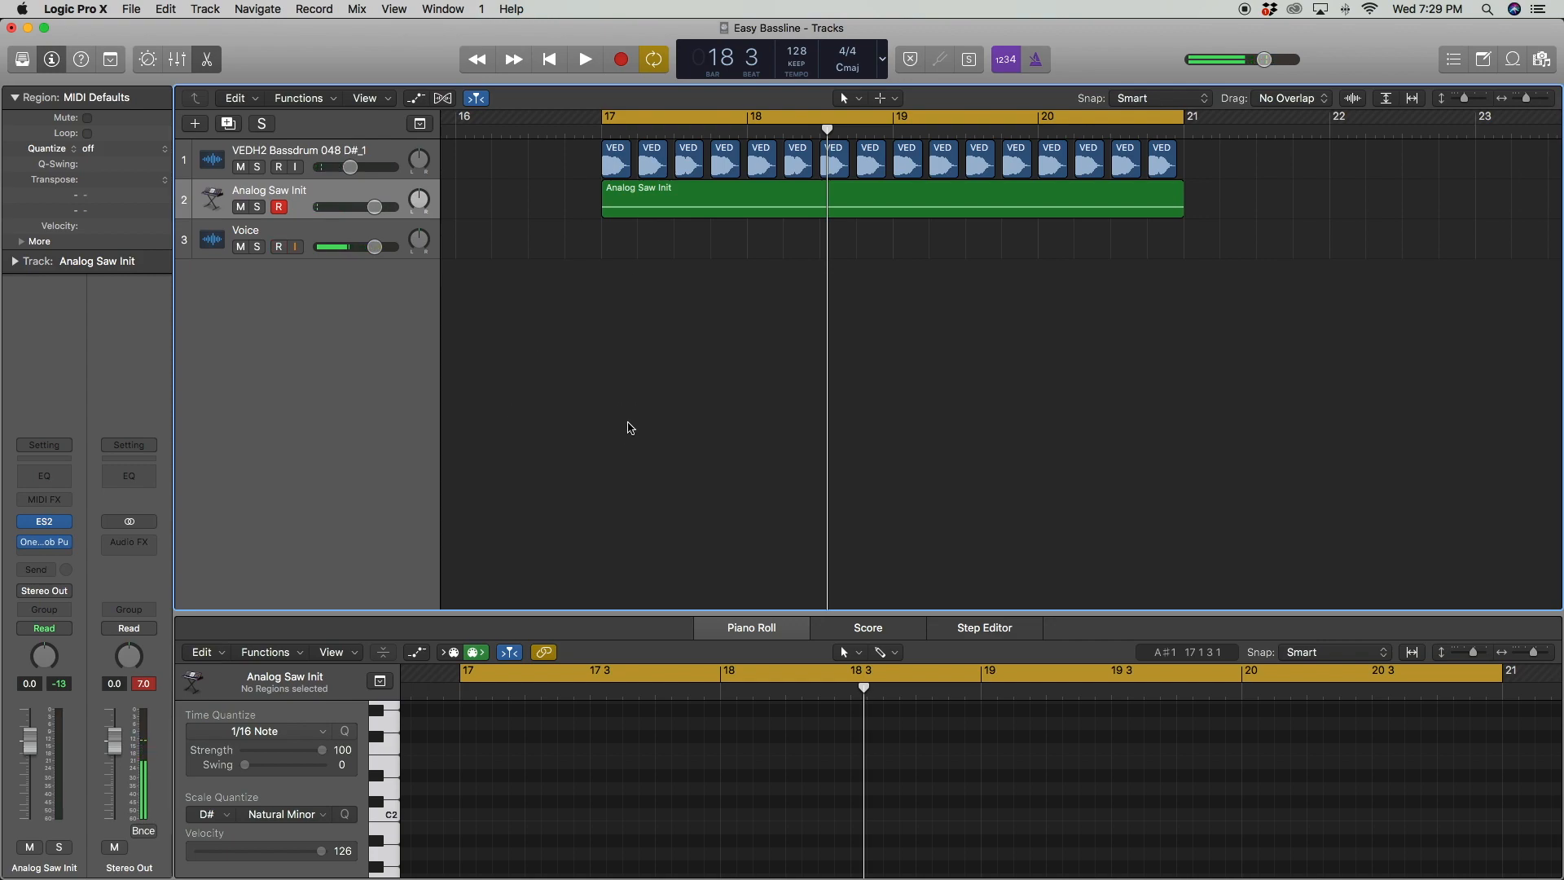
Insert the Chord Trigger MIDI effect on the Analog Saw Init track and move its window clear of the channel strip
{"action": "mouse_move", "coordinate": [41, 525]}
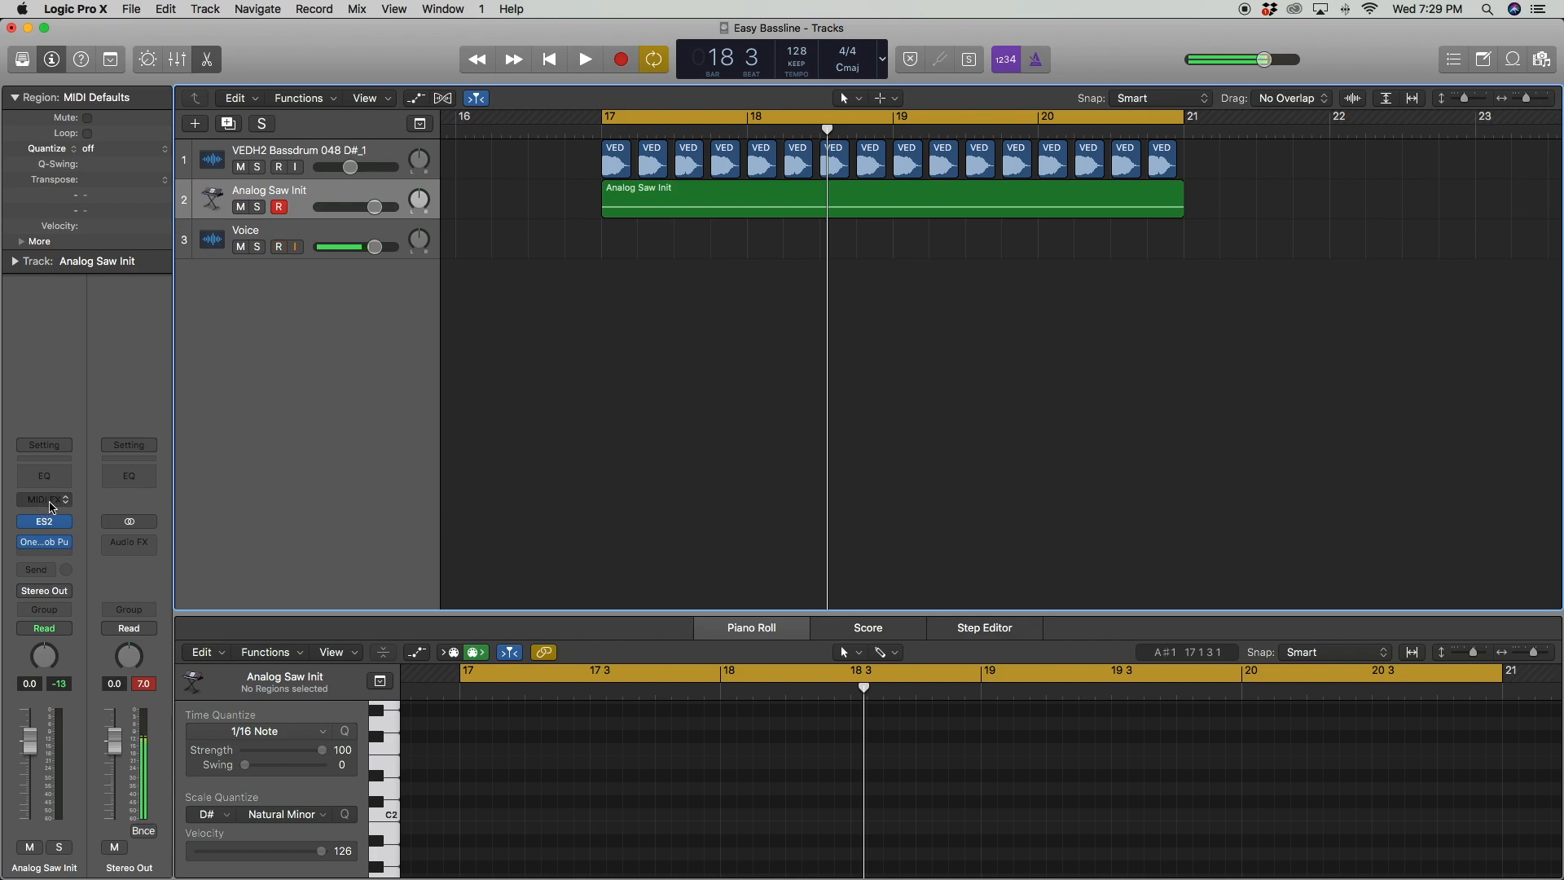
{"action": "left_click", "coordinate": [50, 502]}
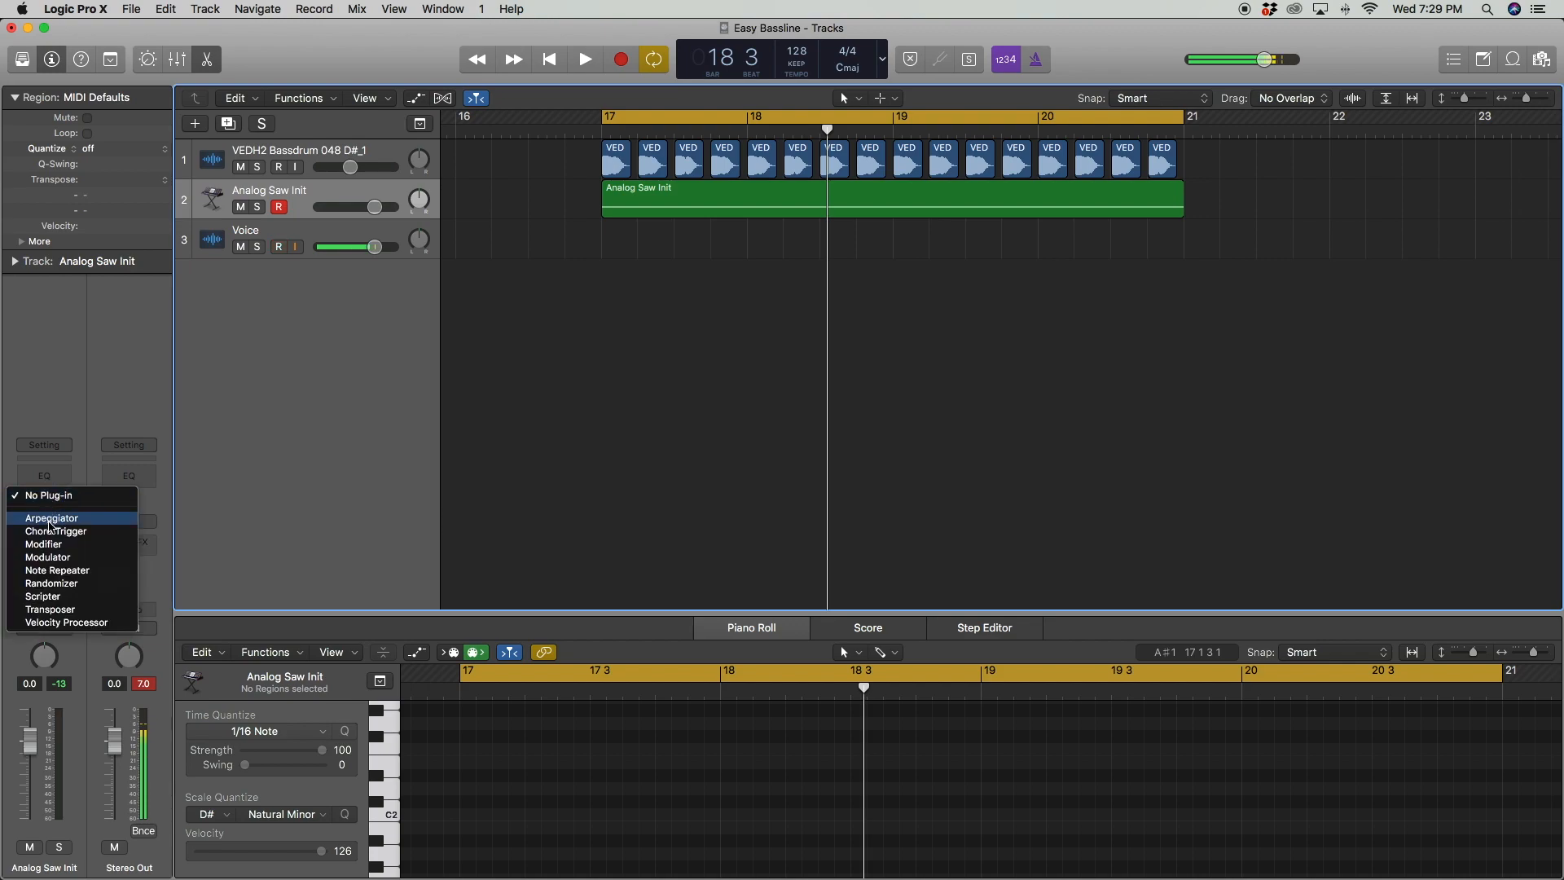
{"action": "left_click", "coordinate": [54, 532]}
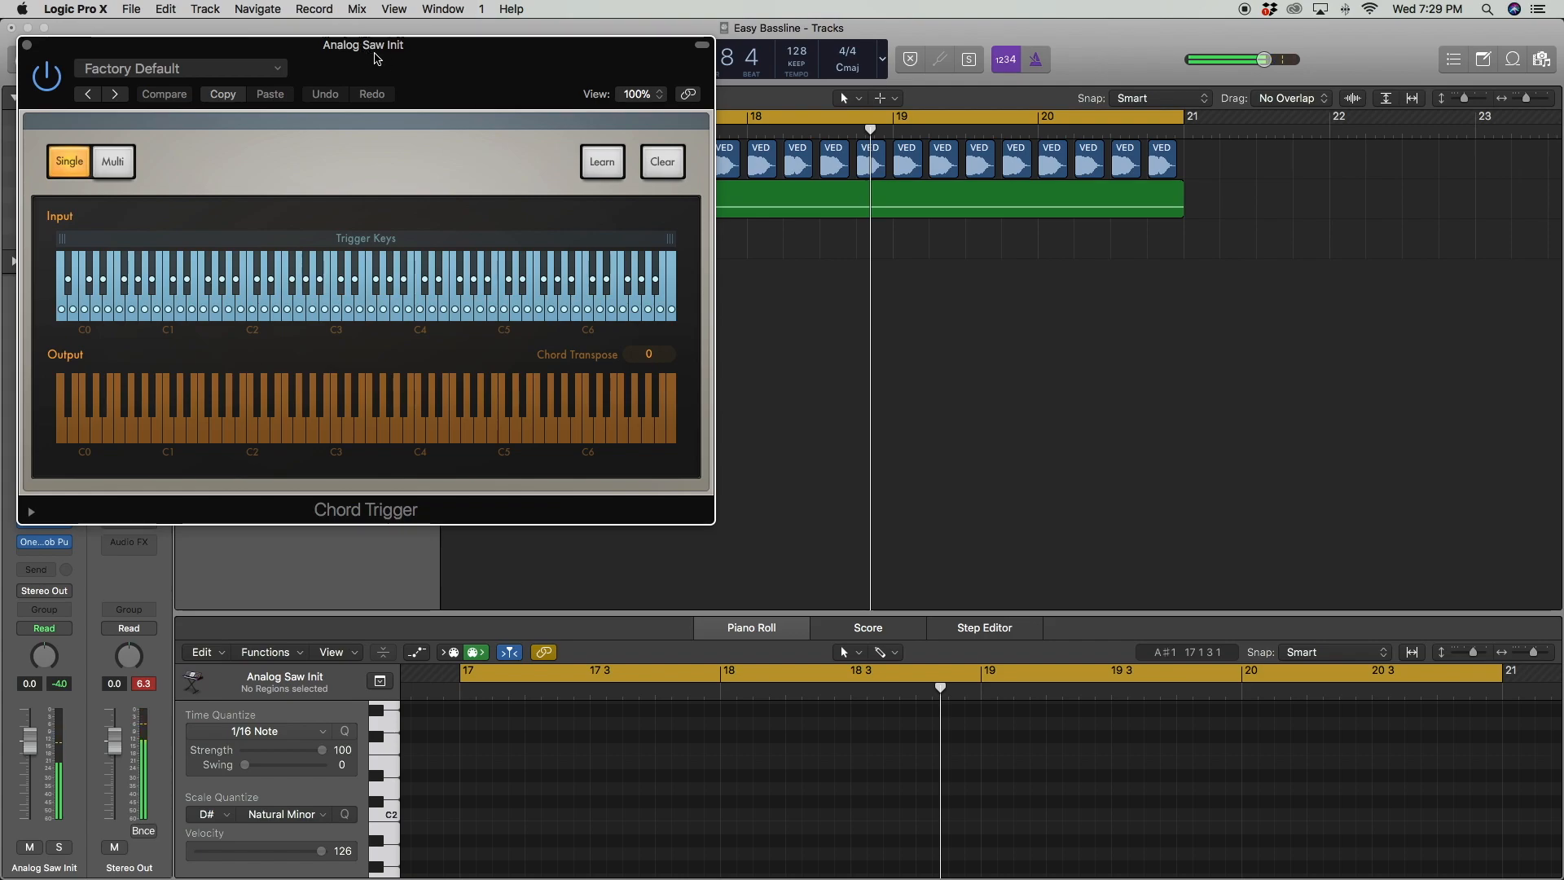
{"action": "left_click_drag", "start_coordinate": [380, 55], "coordinate": [718, 246]}
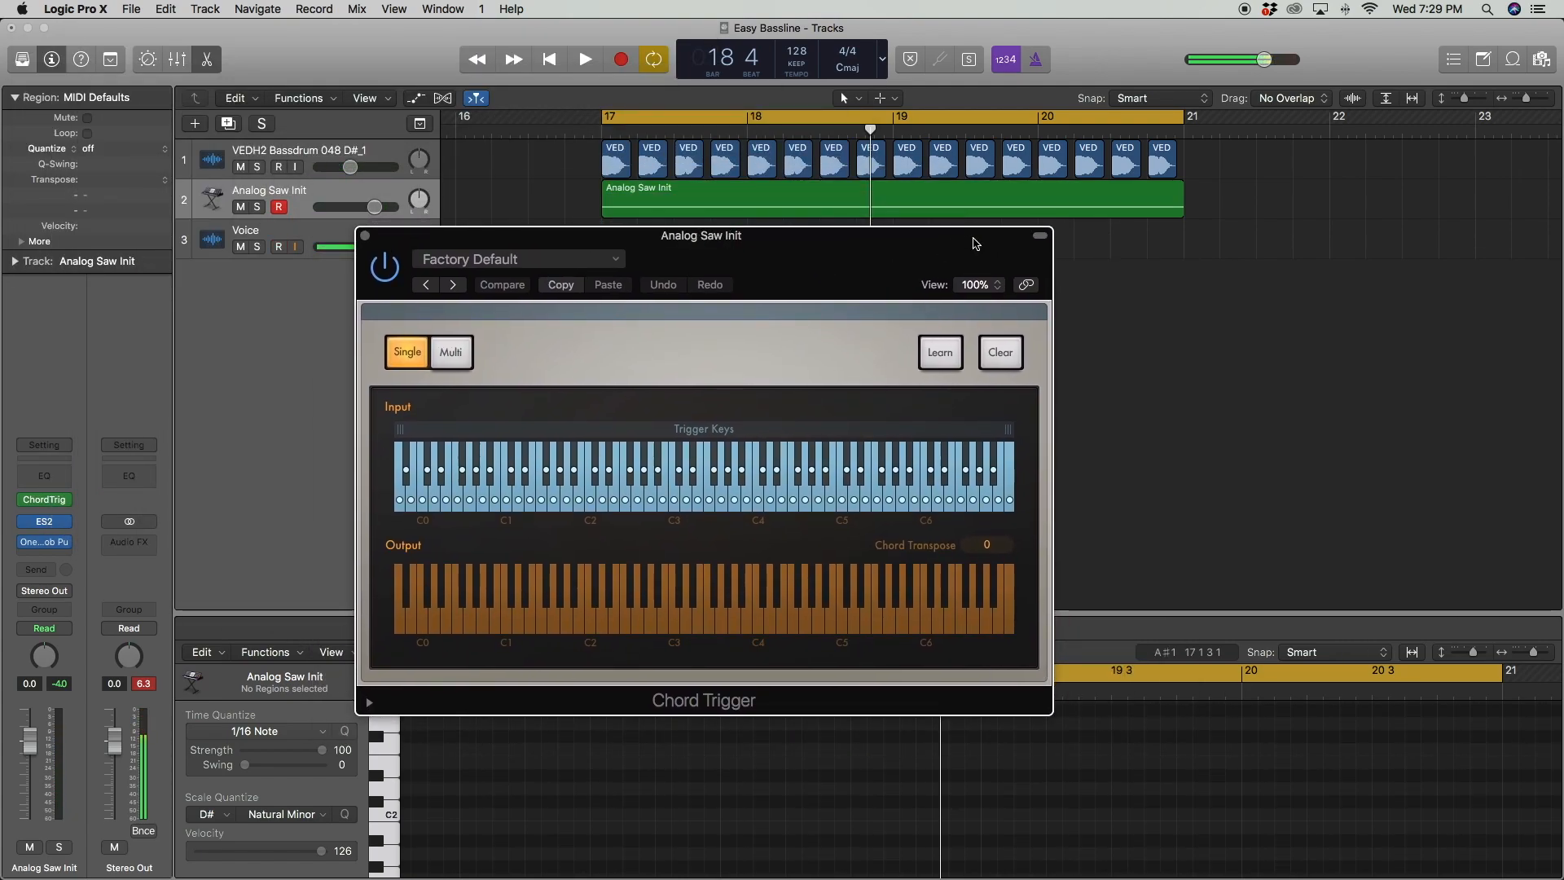
{"action": "left_click_drag", "start_coordinate": [831, 235], "coordinate": [949, 236]}
Add the Arpeggiator MIDI effect after Chord Trigger on the Analog Saw Init track and play back the bass with its default settings
{"action": "left_click", "coordinate": [302, 196]}
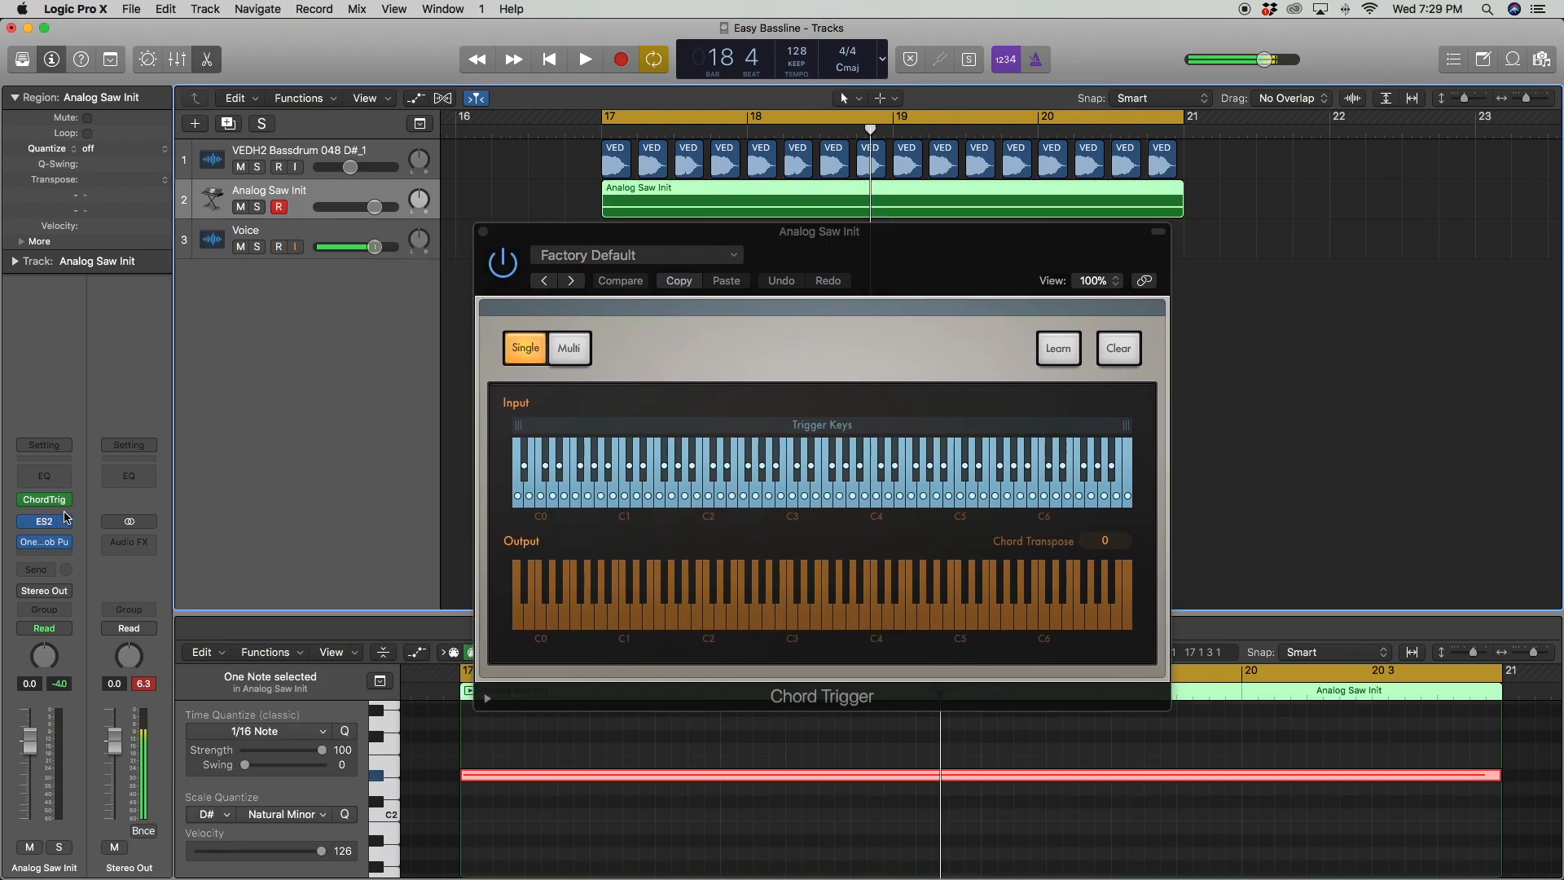
{"action": "left_click", "coordinate": [66, 503]}
{"action": "left_click", "coordinate": [87, 529]}
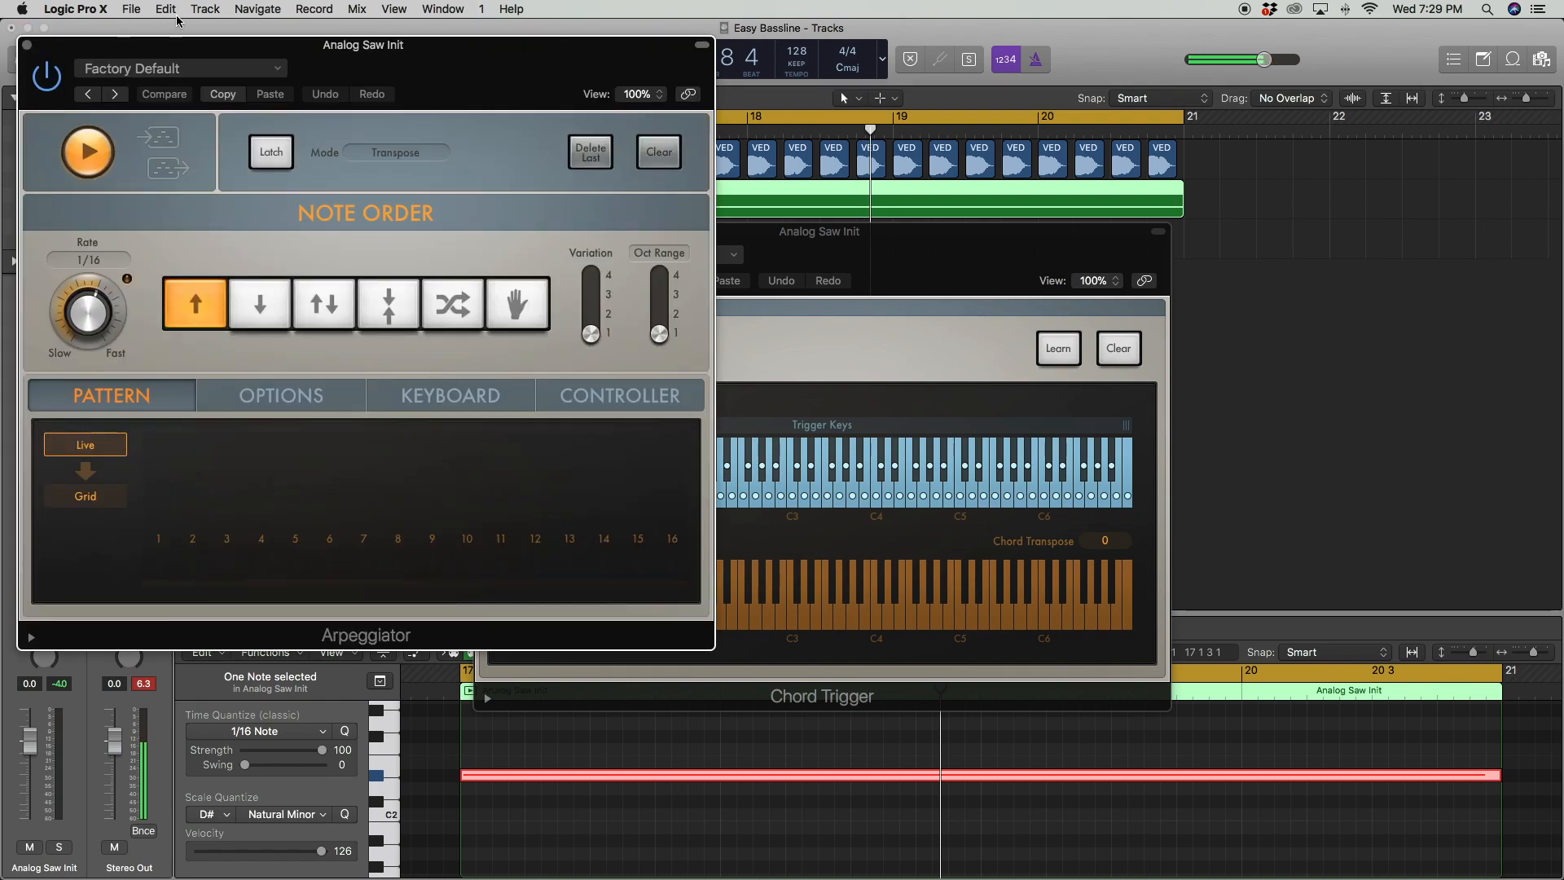
{"action": "left_click_drag", "start_coordinate": [272, 51], "coordinate": [501, 233]}
{"action": "left_click_drag", "start_coordinate": [643, 248], "coordinate": [815, 256]}
{"action": "key", "text": "space"}
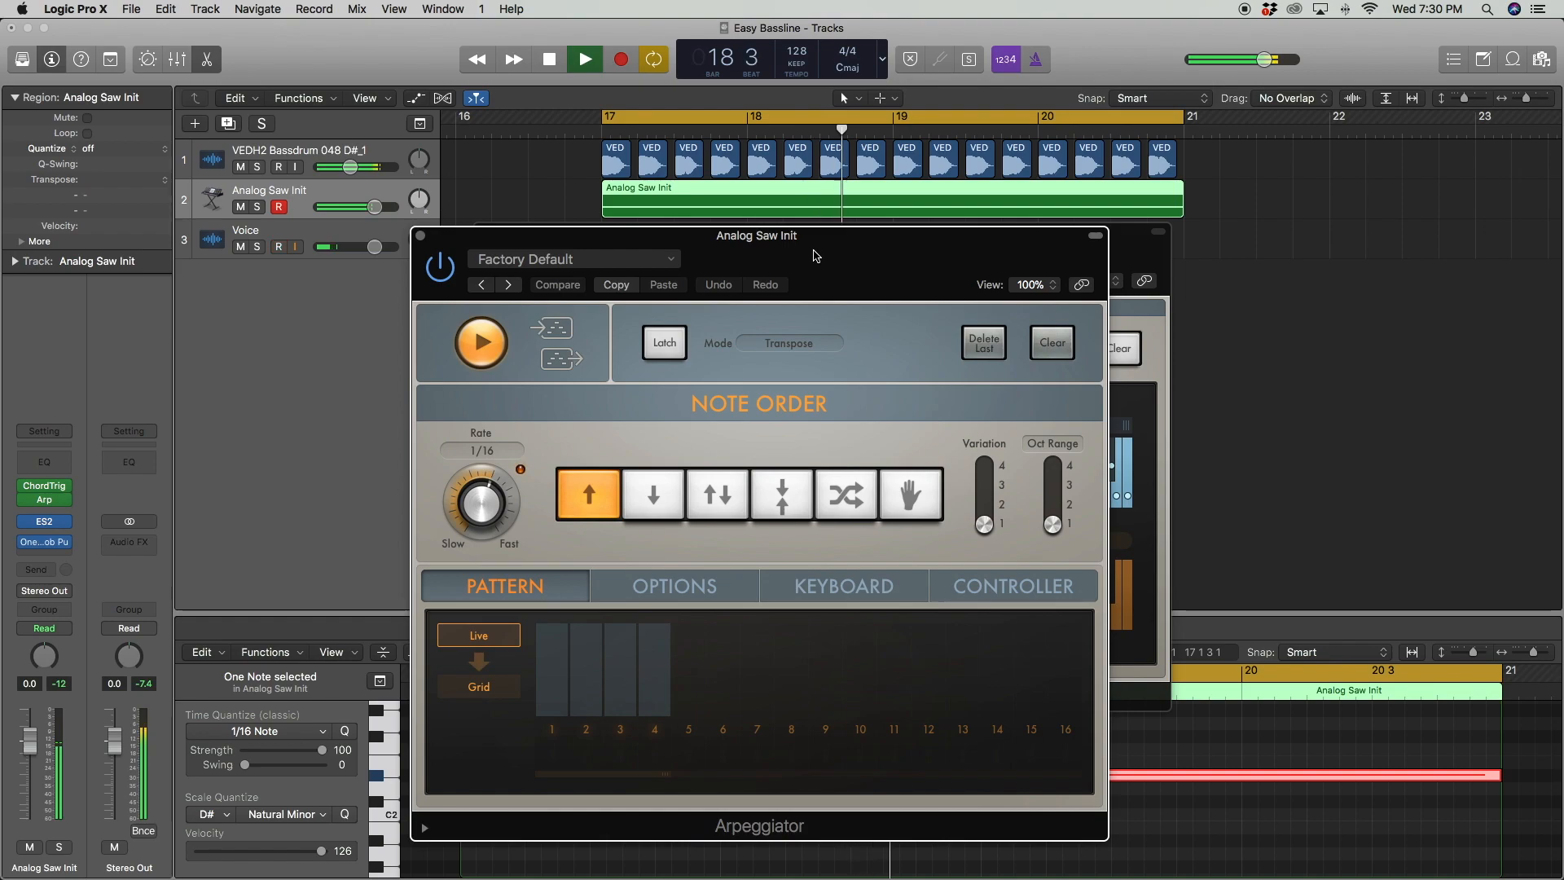
{"action": "key", "text": "space"}
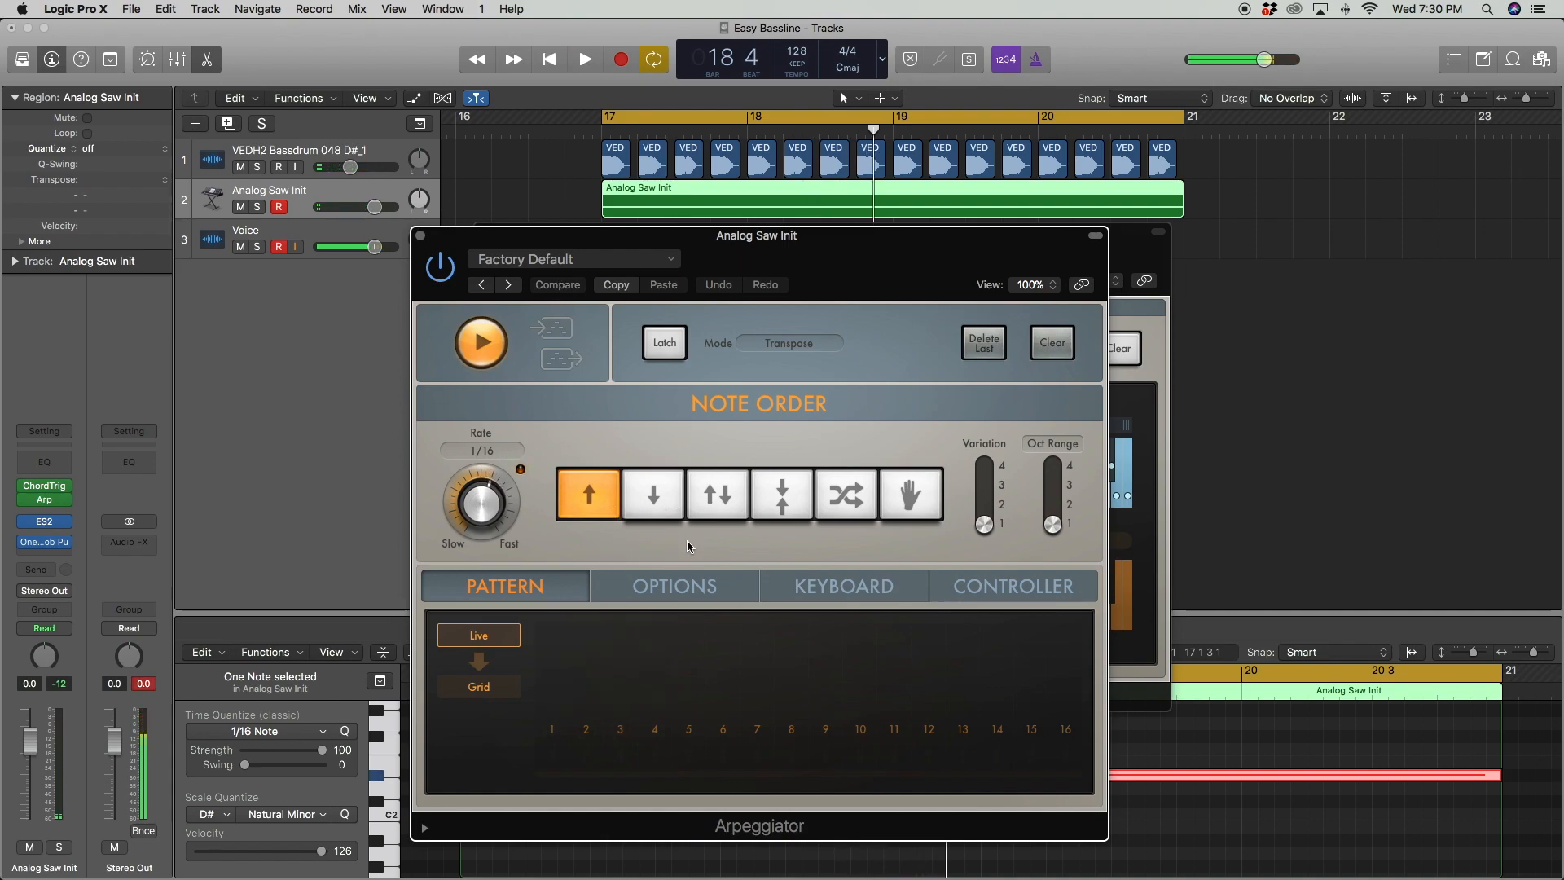
Set the Arpeggiator's note order to down and listen to the bass
{"action": "left_click", "coordinate": [656, 503]}
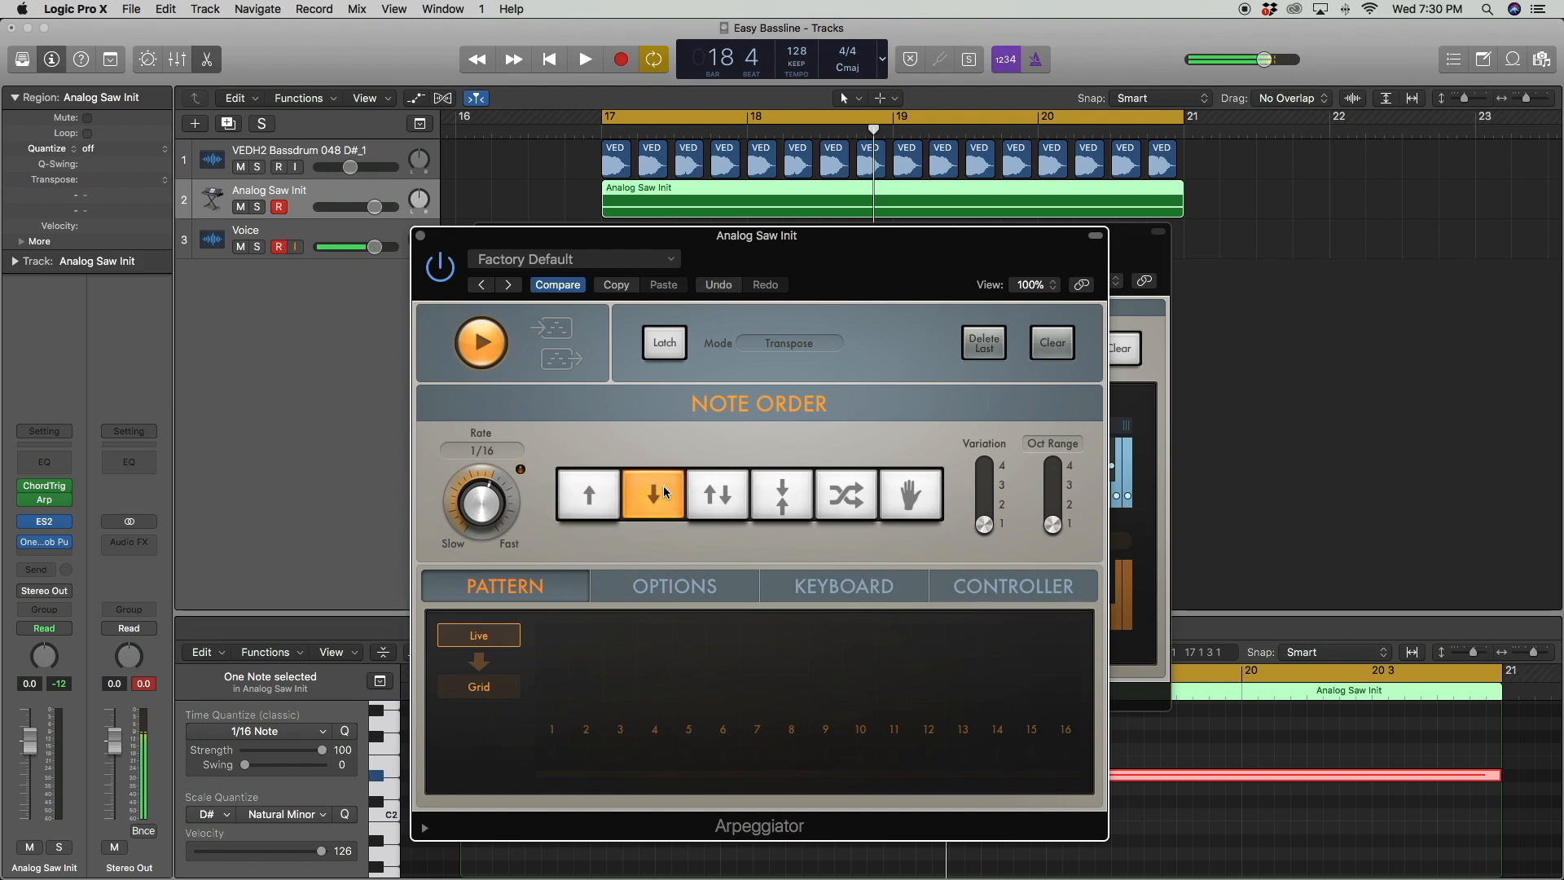
{"action": "key", "text": "space"}
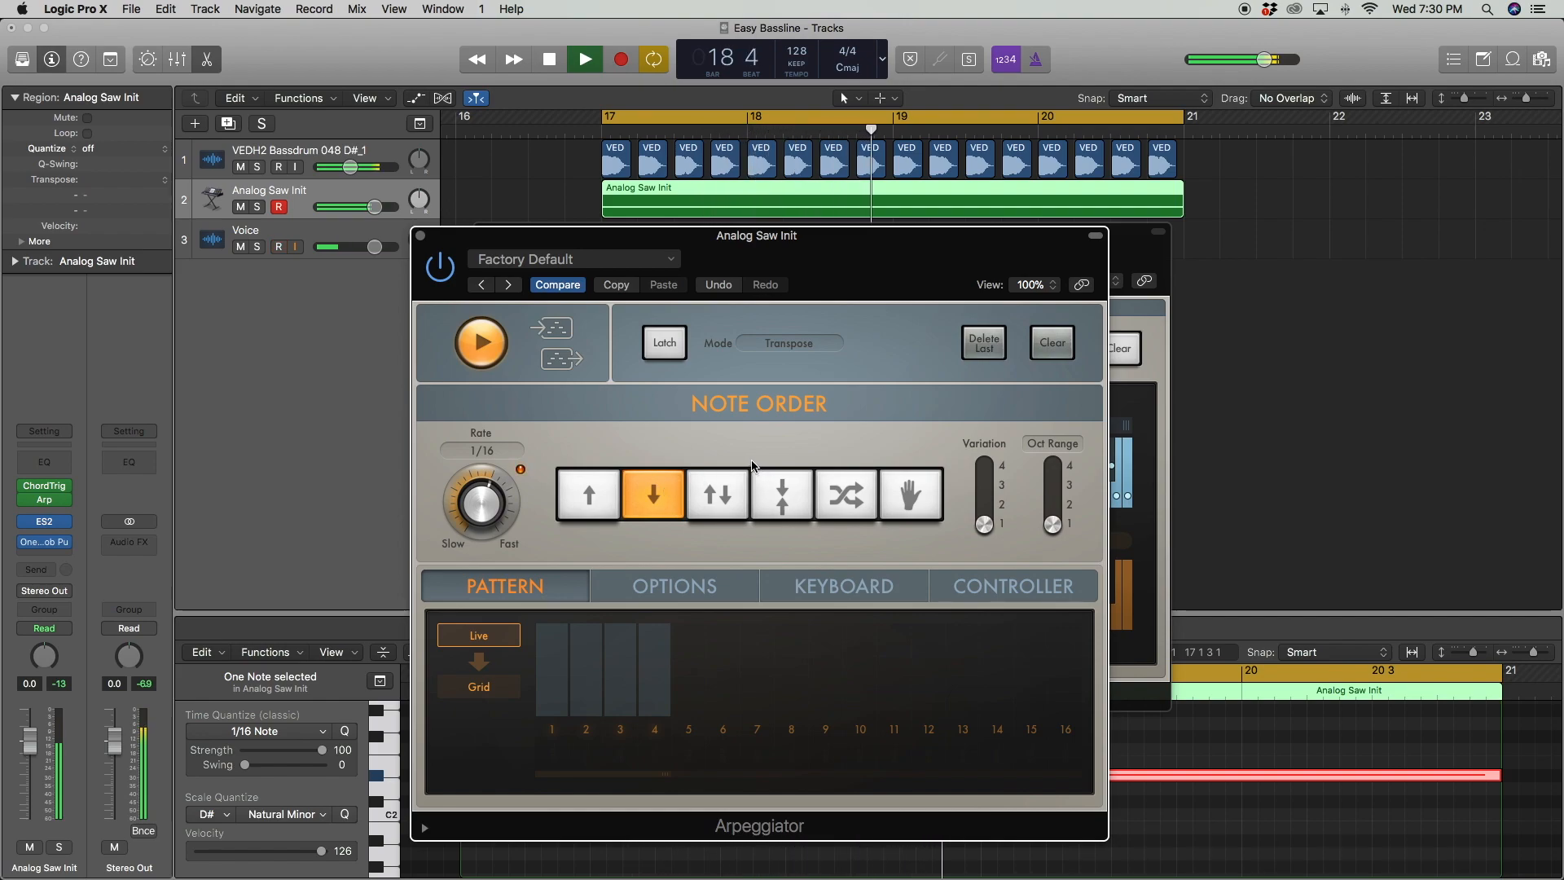
{"action": "key", "text": "space"}
Step through the Arpeggiator presets to Bouncing Funk
{"action": "left_click_drag", "start_coordinate": [538, 243], "coordinate": [587, 244]}
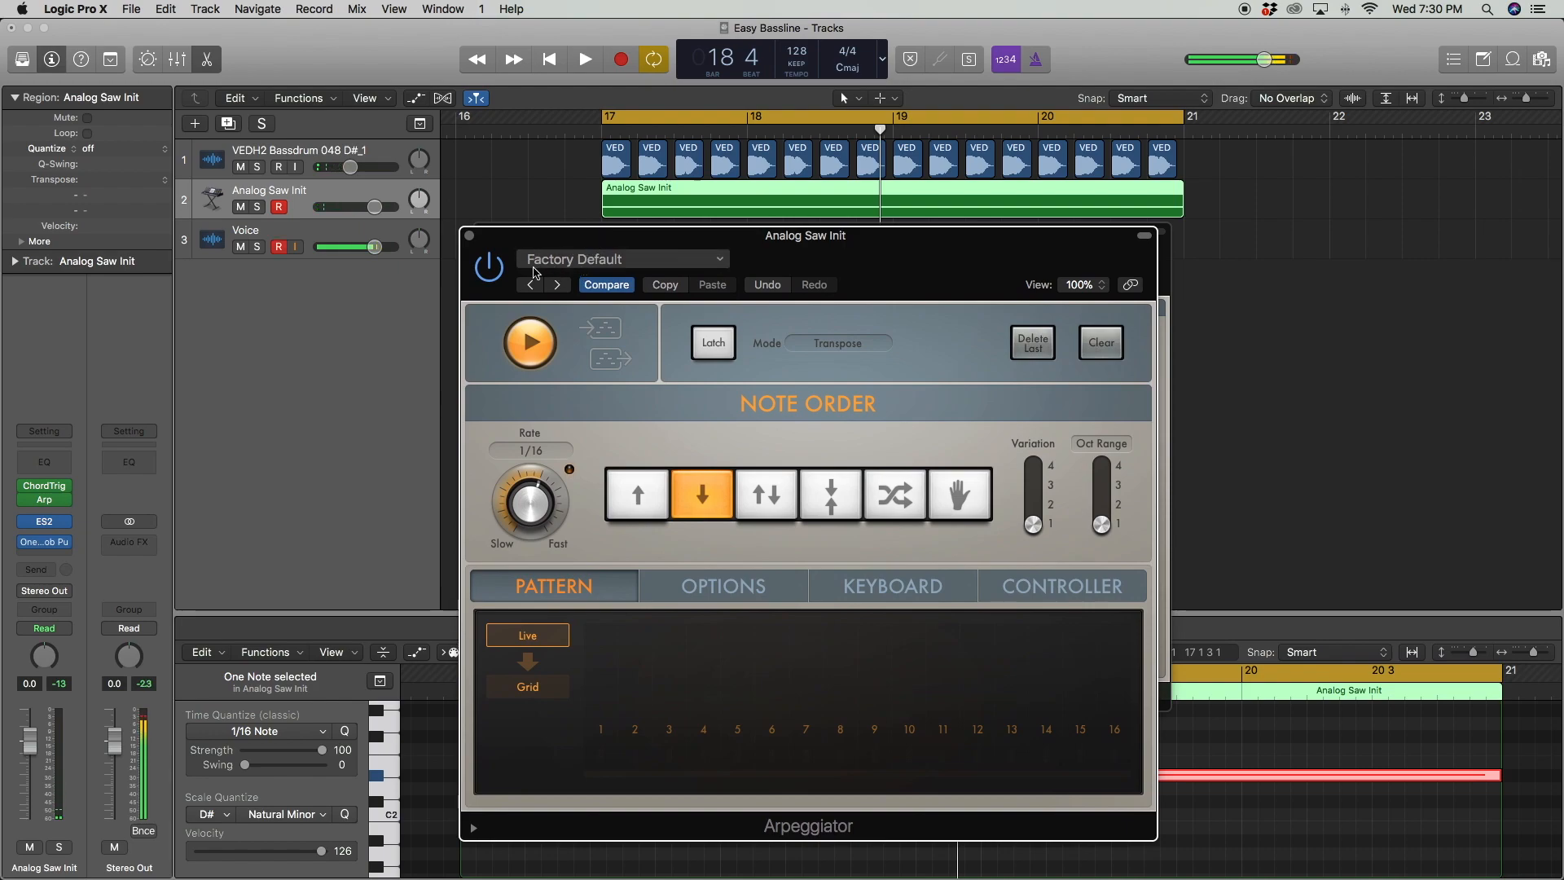
{"action": "left_click", "coordinate": [568, 261]}
{"action": "left_click", "coordinate": [562, 258]}
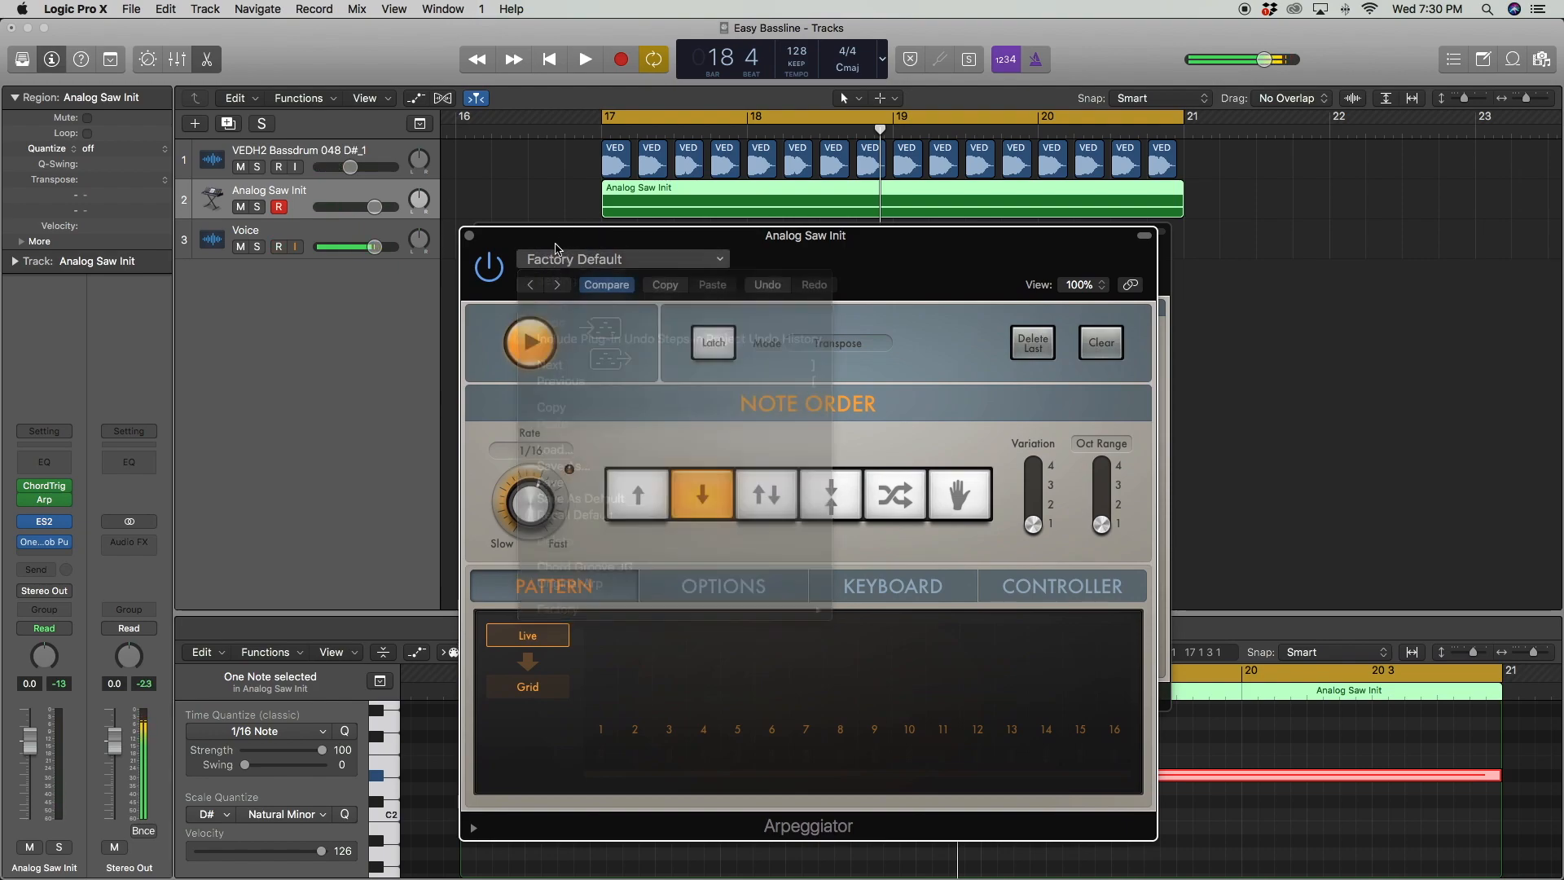
{"action": "left_click", "coordinate": [557, 285]}
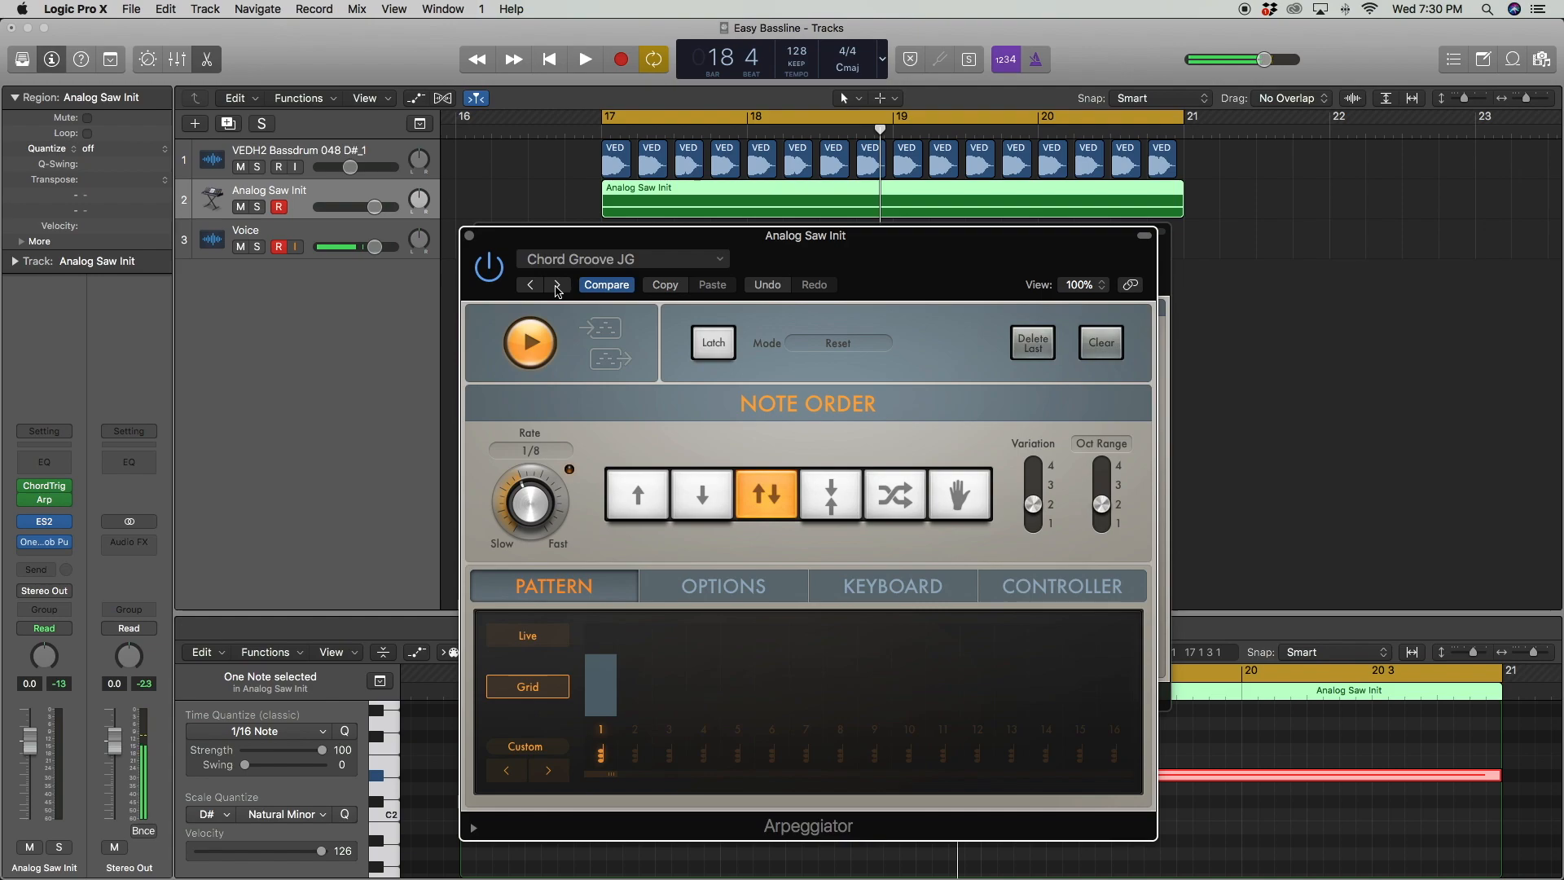
{"action": "left_click", "coordinate": [557, 286]}
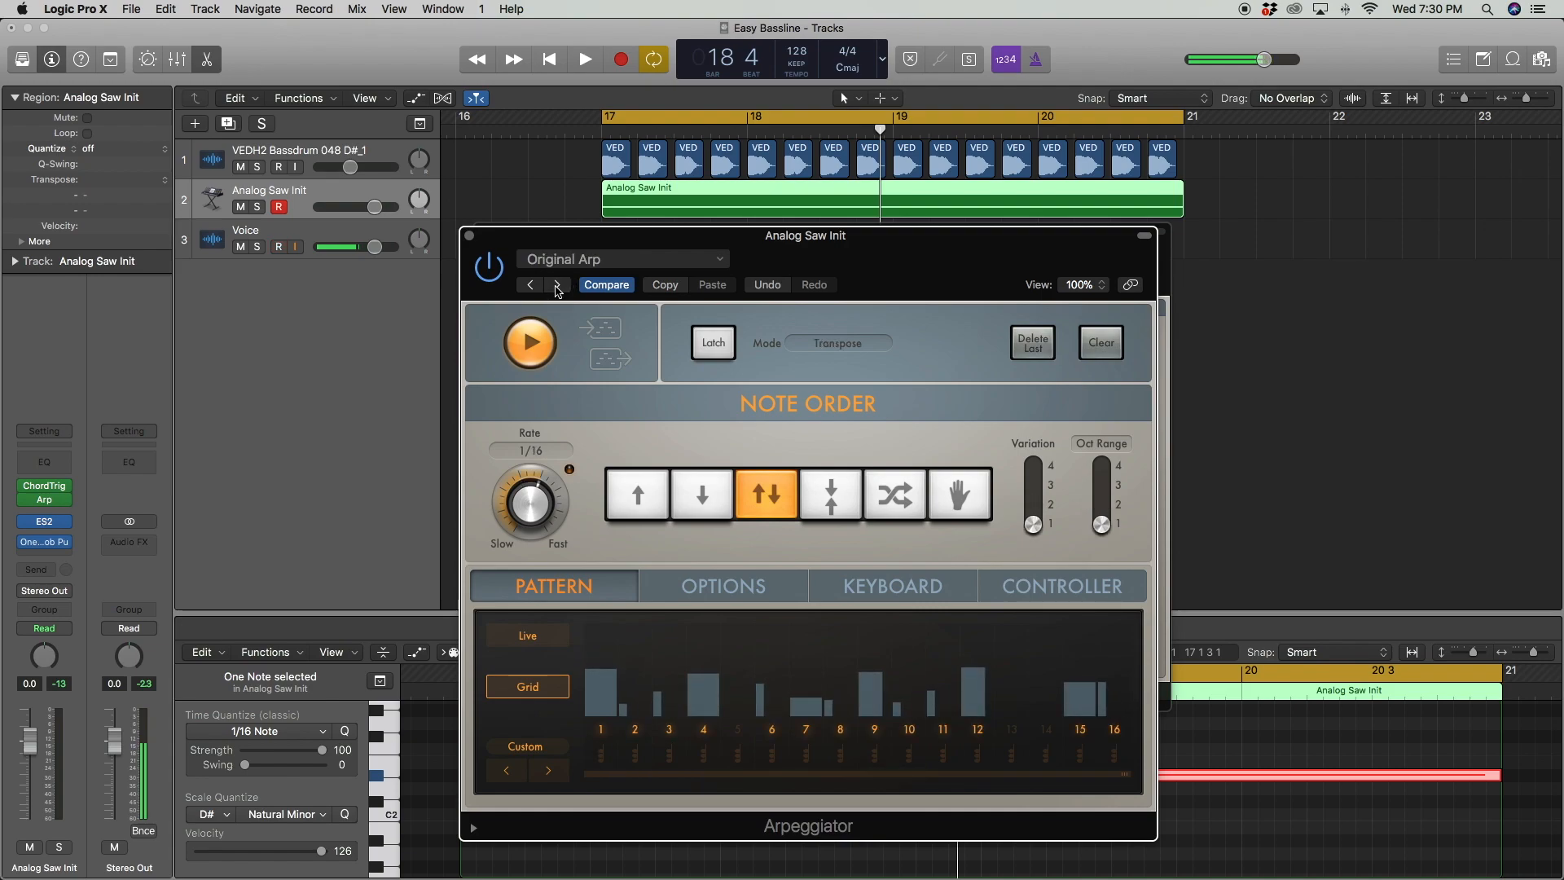
{"action": "left_click", "coordinate": [557, 285]}
{"action": "left_click", "coordinate": [557, 285]}
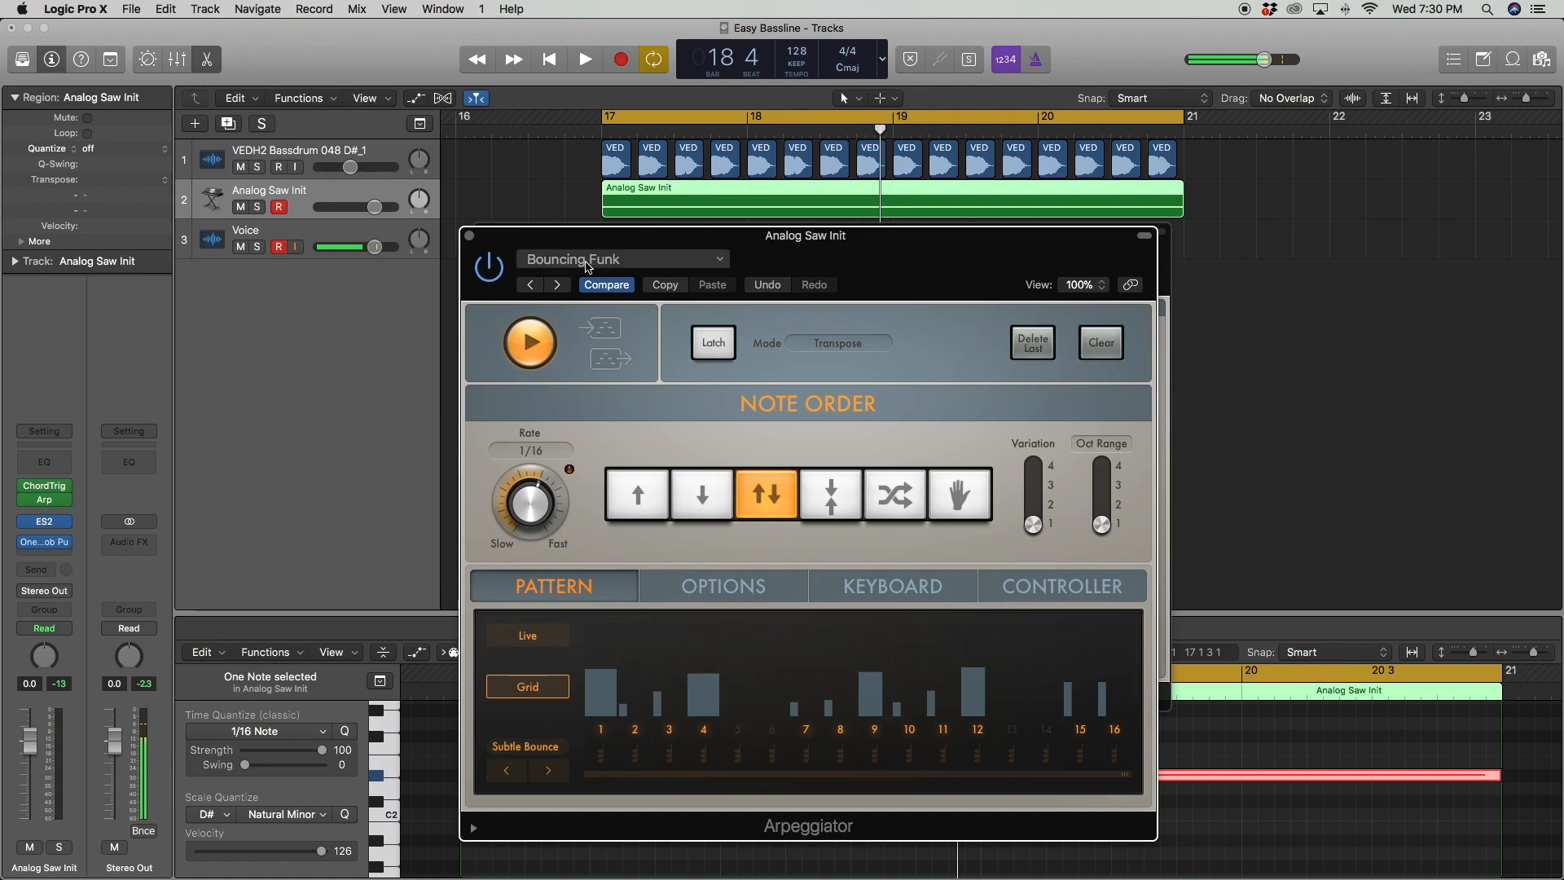
Listen to the Bouncing Funk preset, try switching to Chord Cycle 01 and return to Bouncing Funk
{"action": "key", "text": "space"}
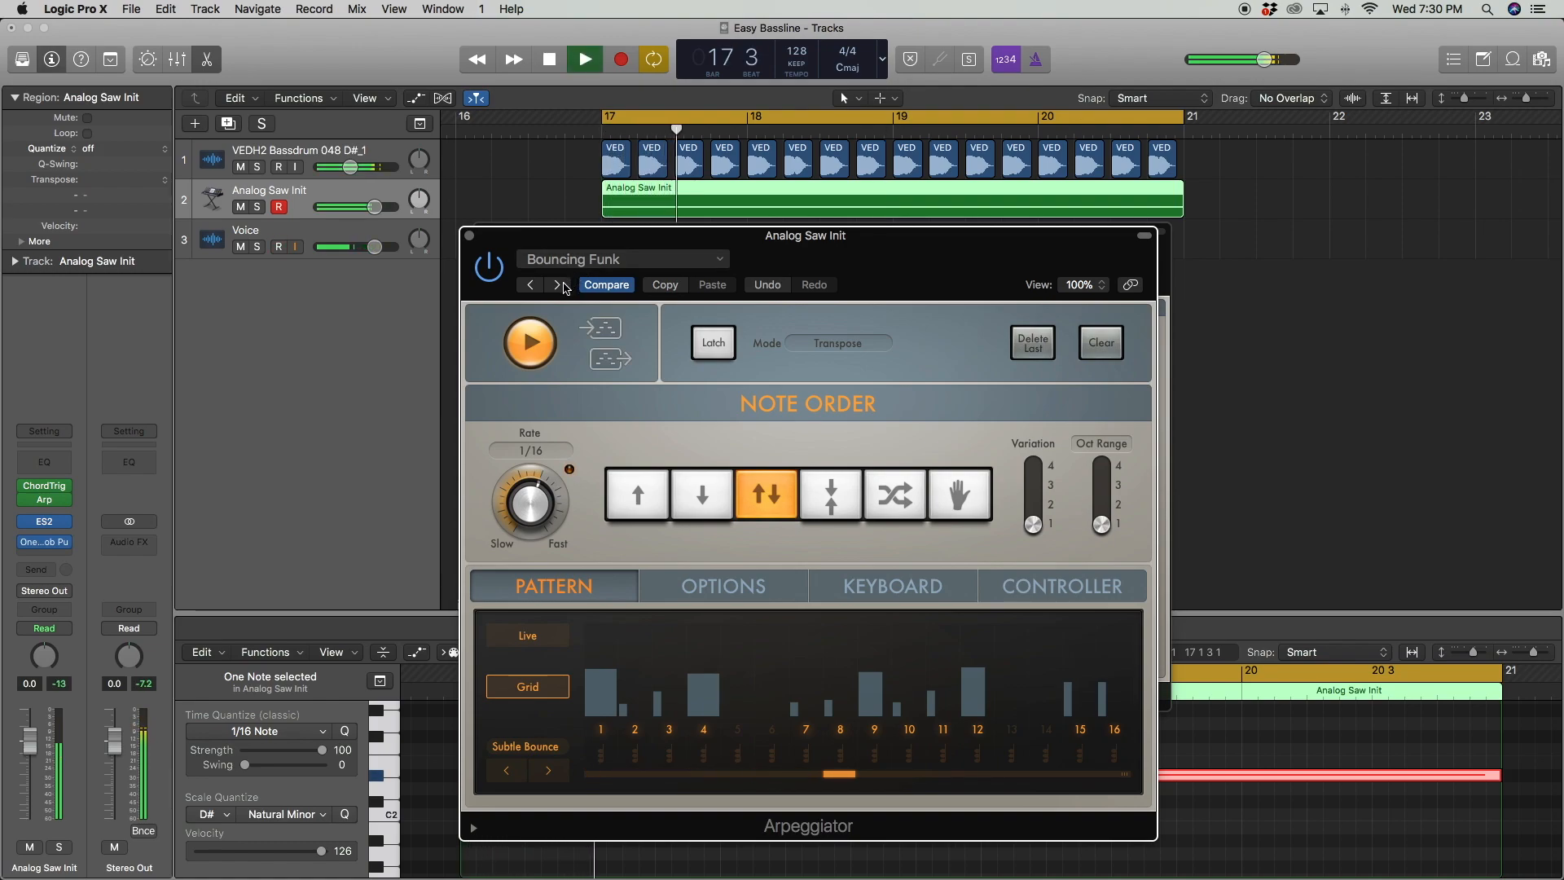
{"action": "key", "text": "space"}
{"action": "left_click", "coordinate": [558, 285]}
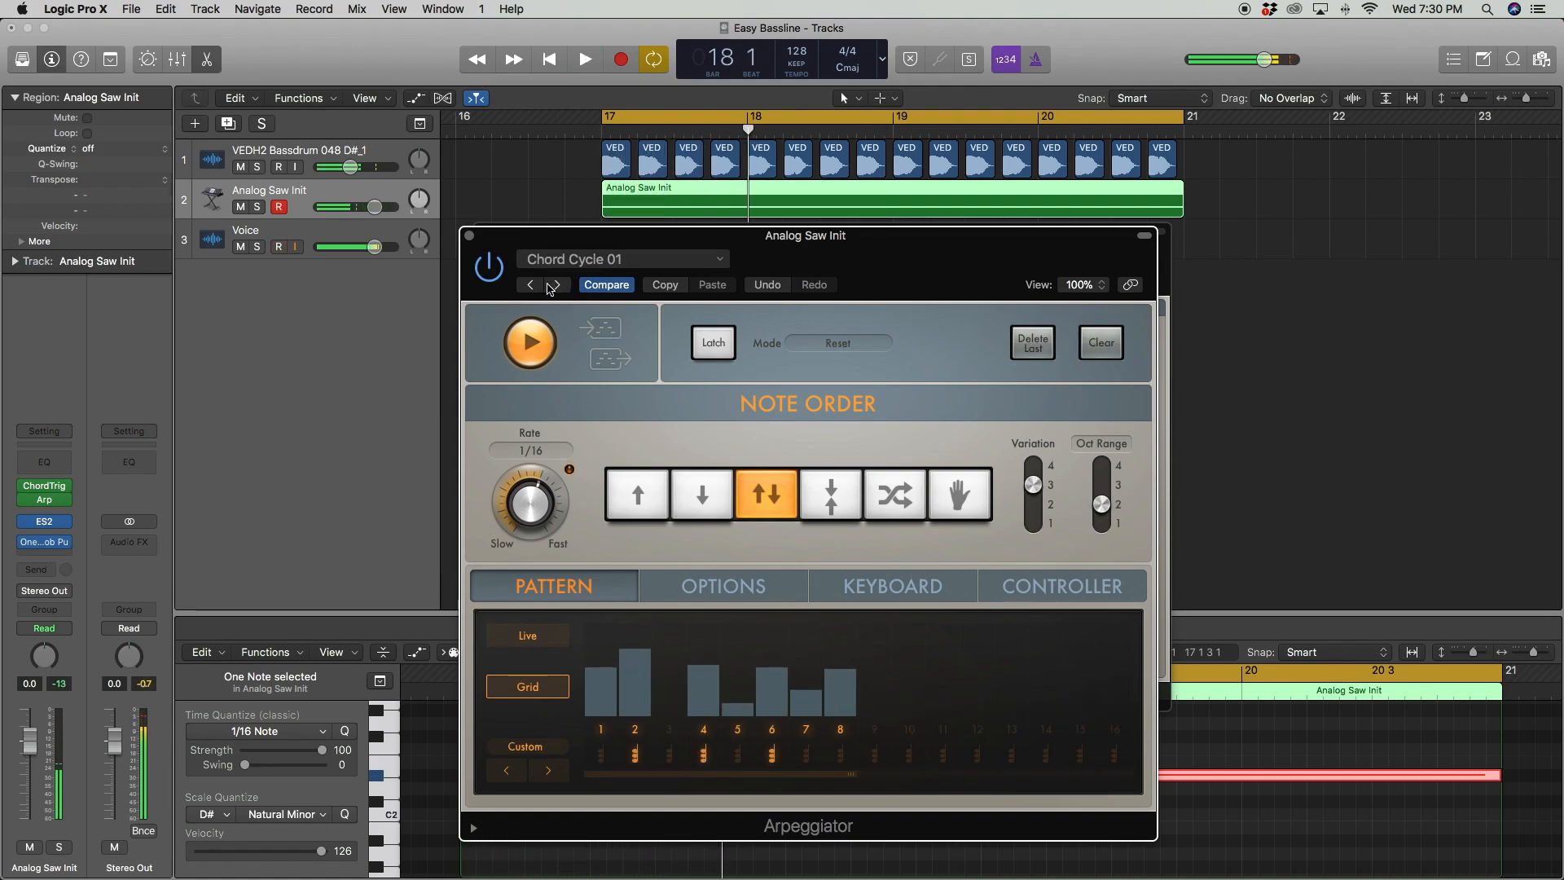
{"action": "left_click", "coordinate": [530, 284]}
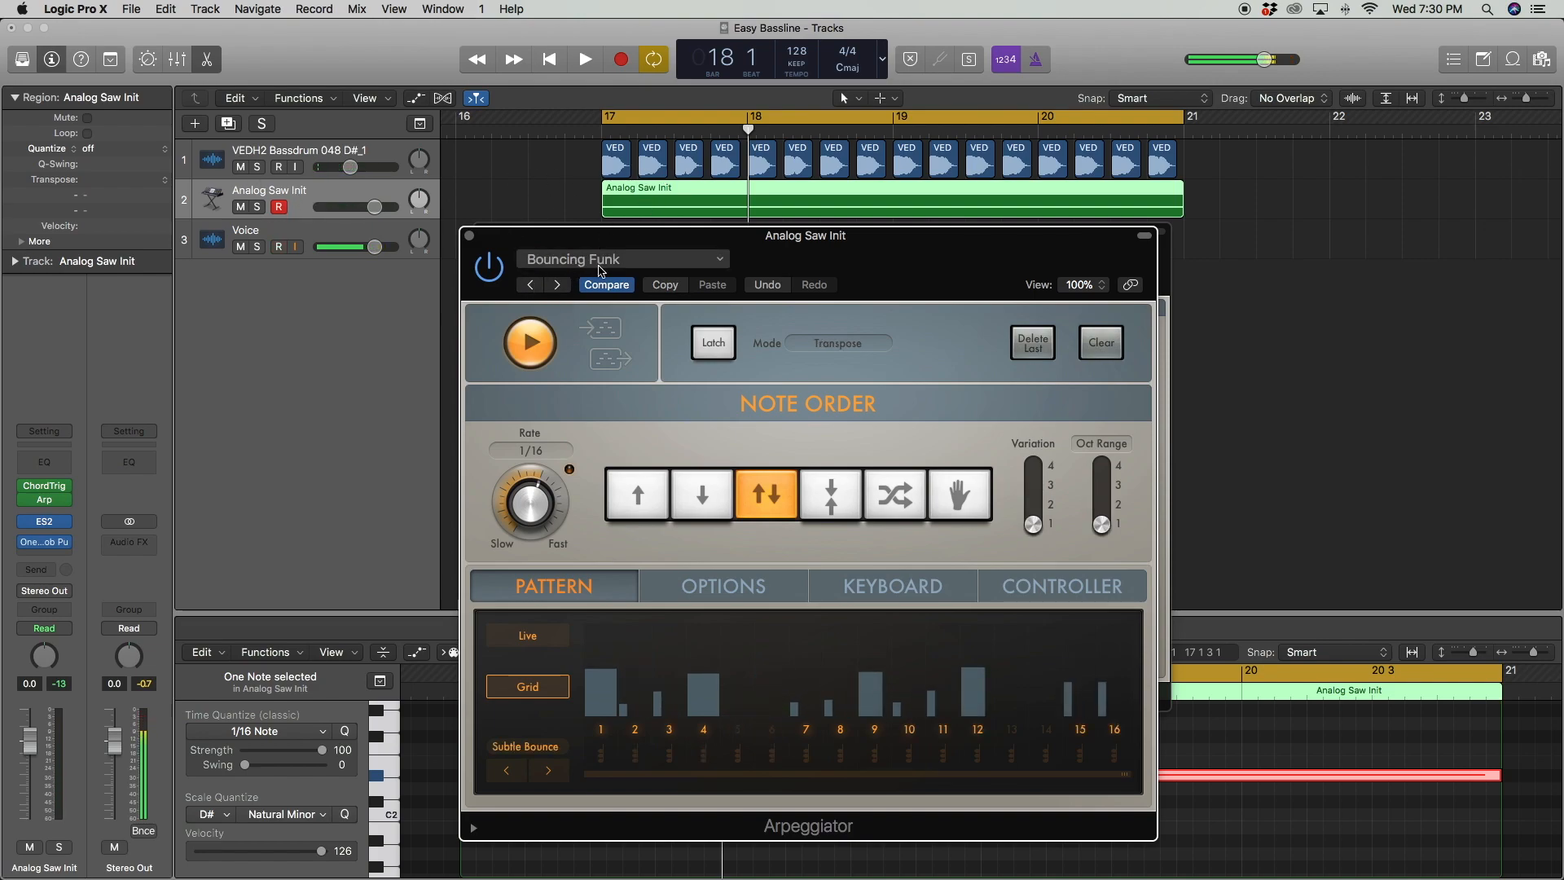
Open Chord Trigger and examine its Multi and Single preset categories without loading one
{"action": "left_click", "coordinate": [45, 486]}
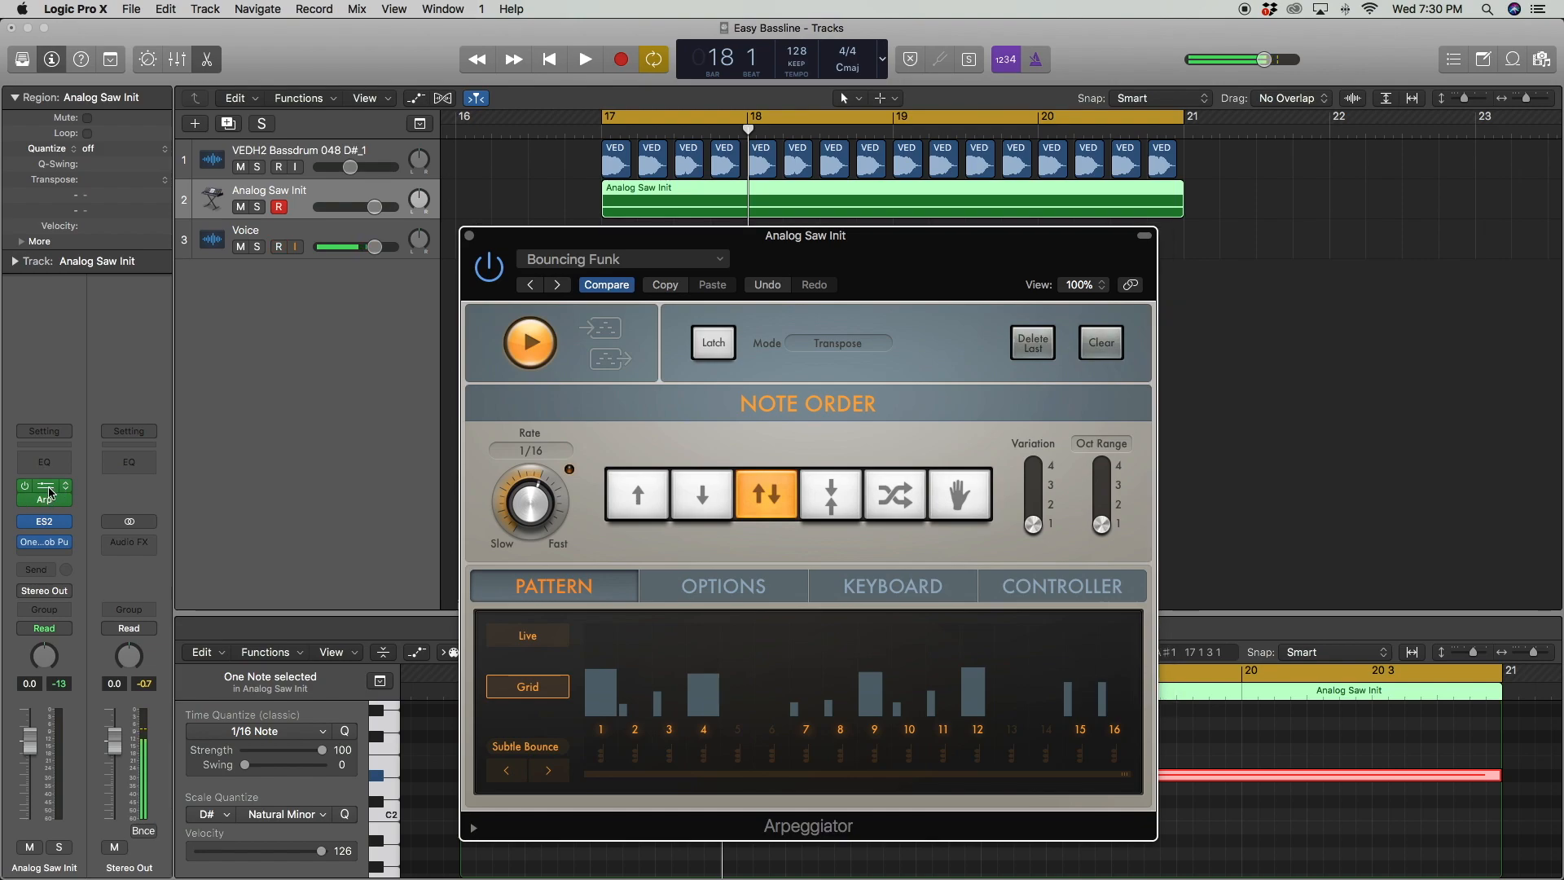
{"action": "left_click", "coordinate": [45, 487]}
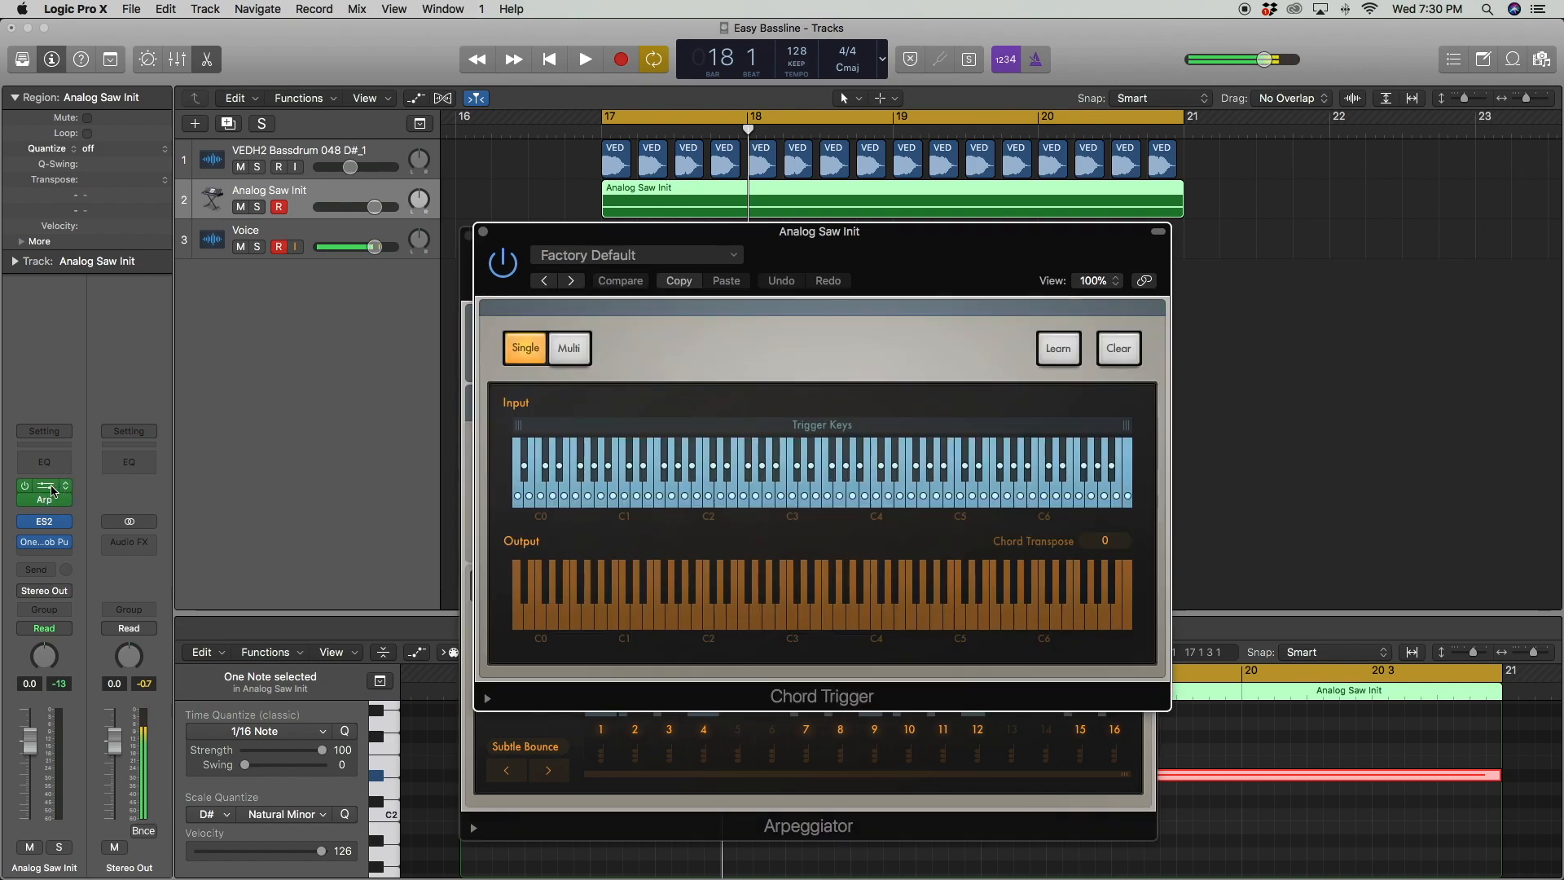
{"action": "left_click", "coordinate": [594, 254]}
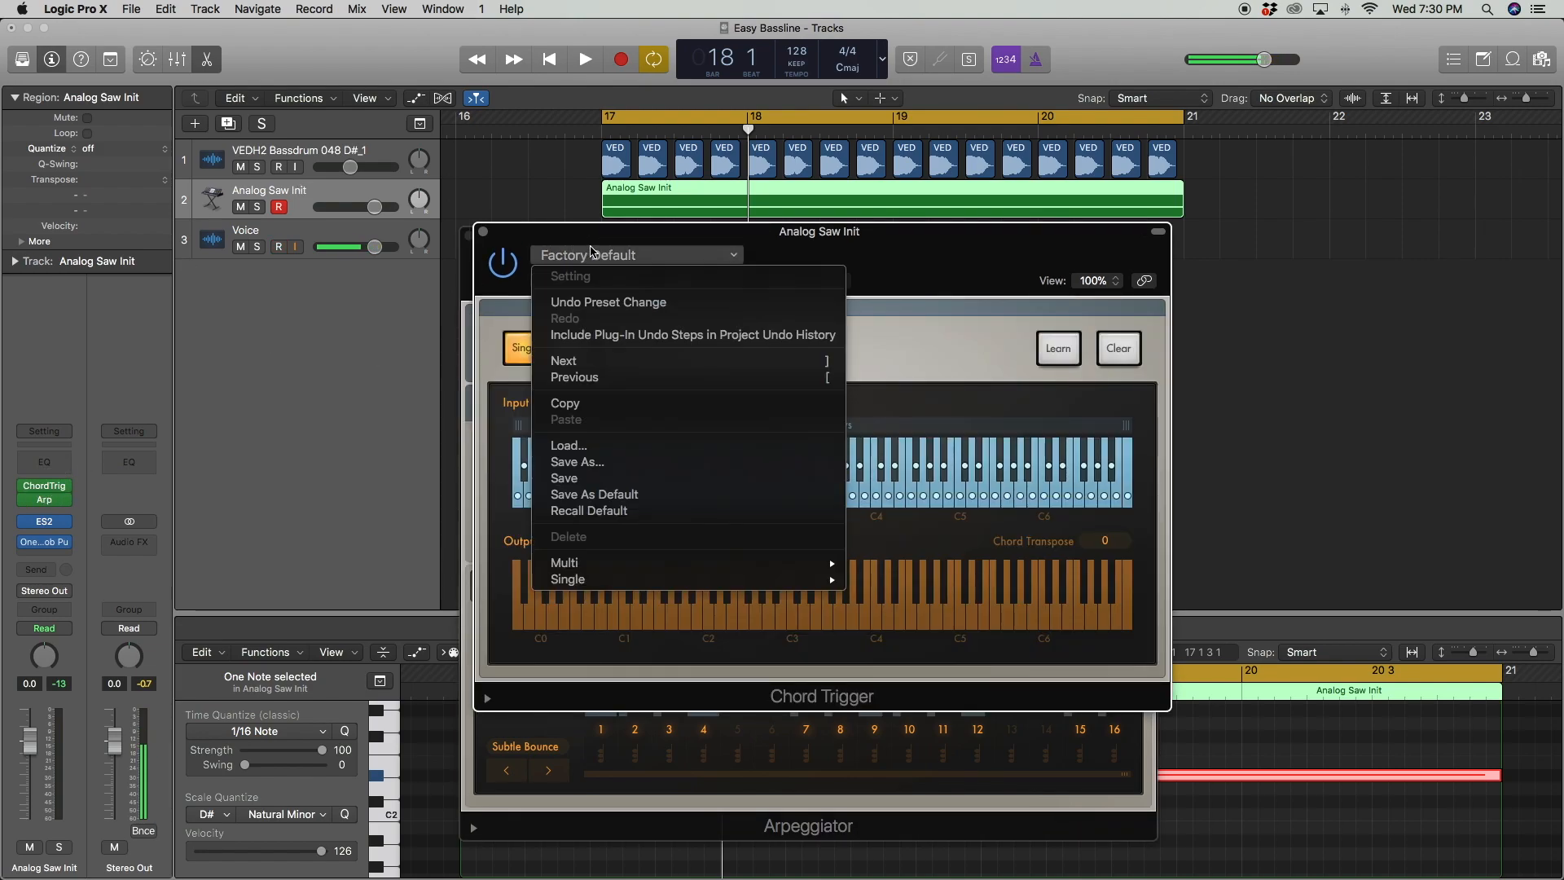
{"action": "mouse_move", "coordinate": [691, 564]}
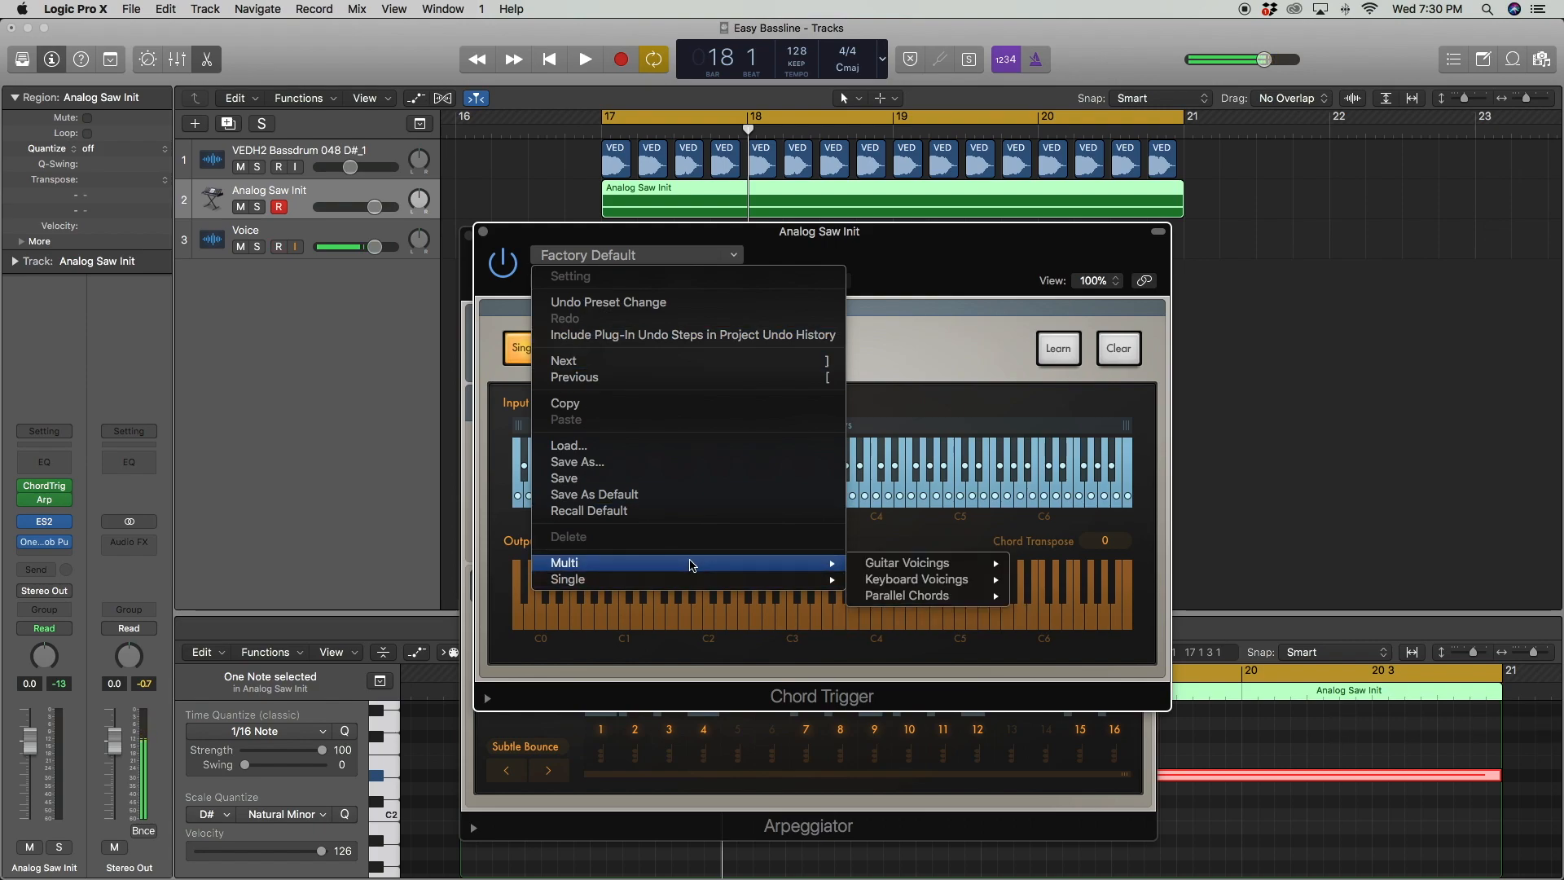
{"action": "mouse_move", "coordinate": [906, 567]}
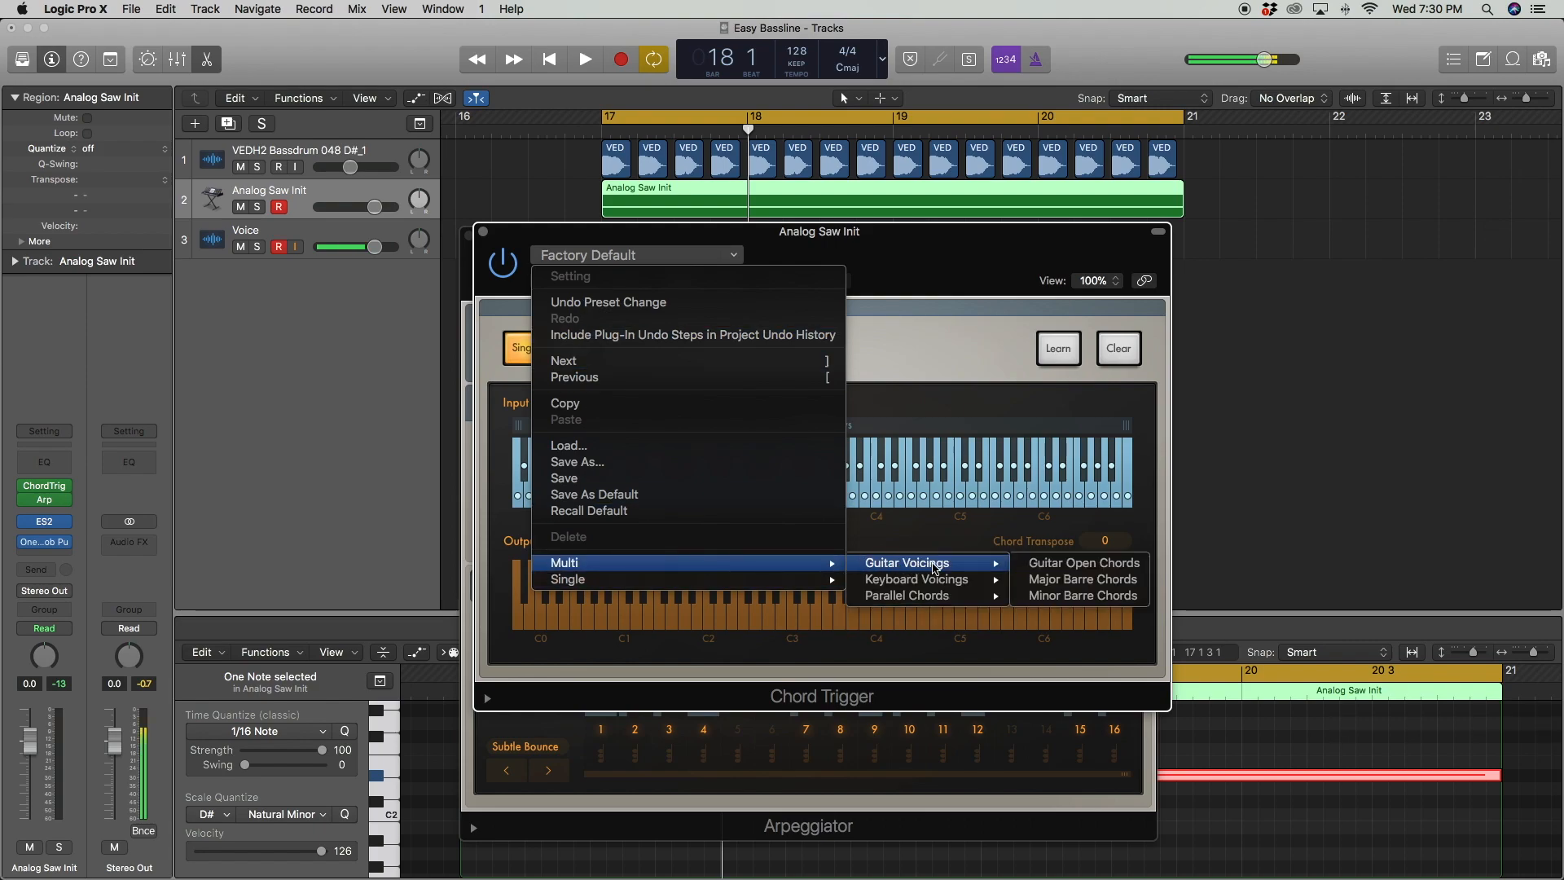
{"action": "mouse_move", "coordinate": [766, 580]}
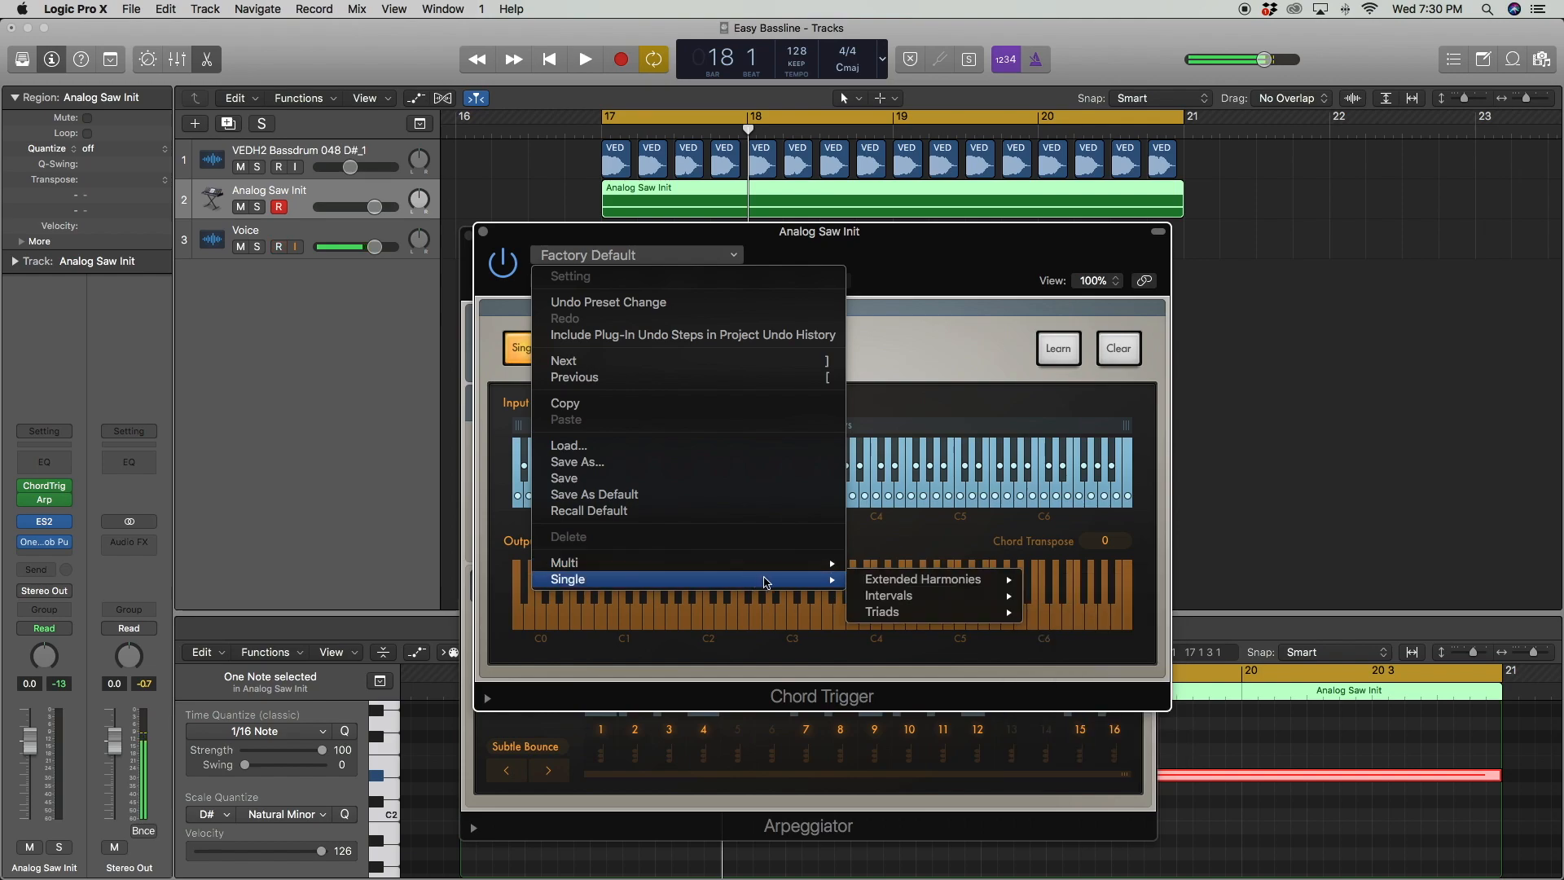
{"action": "mouse_move", "coordinate": [941, 604]}
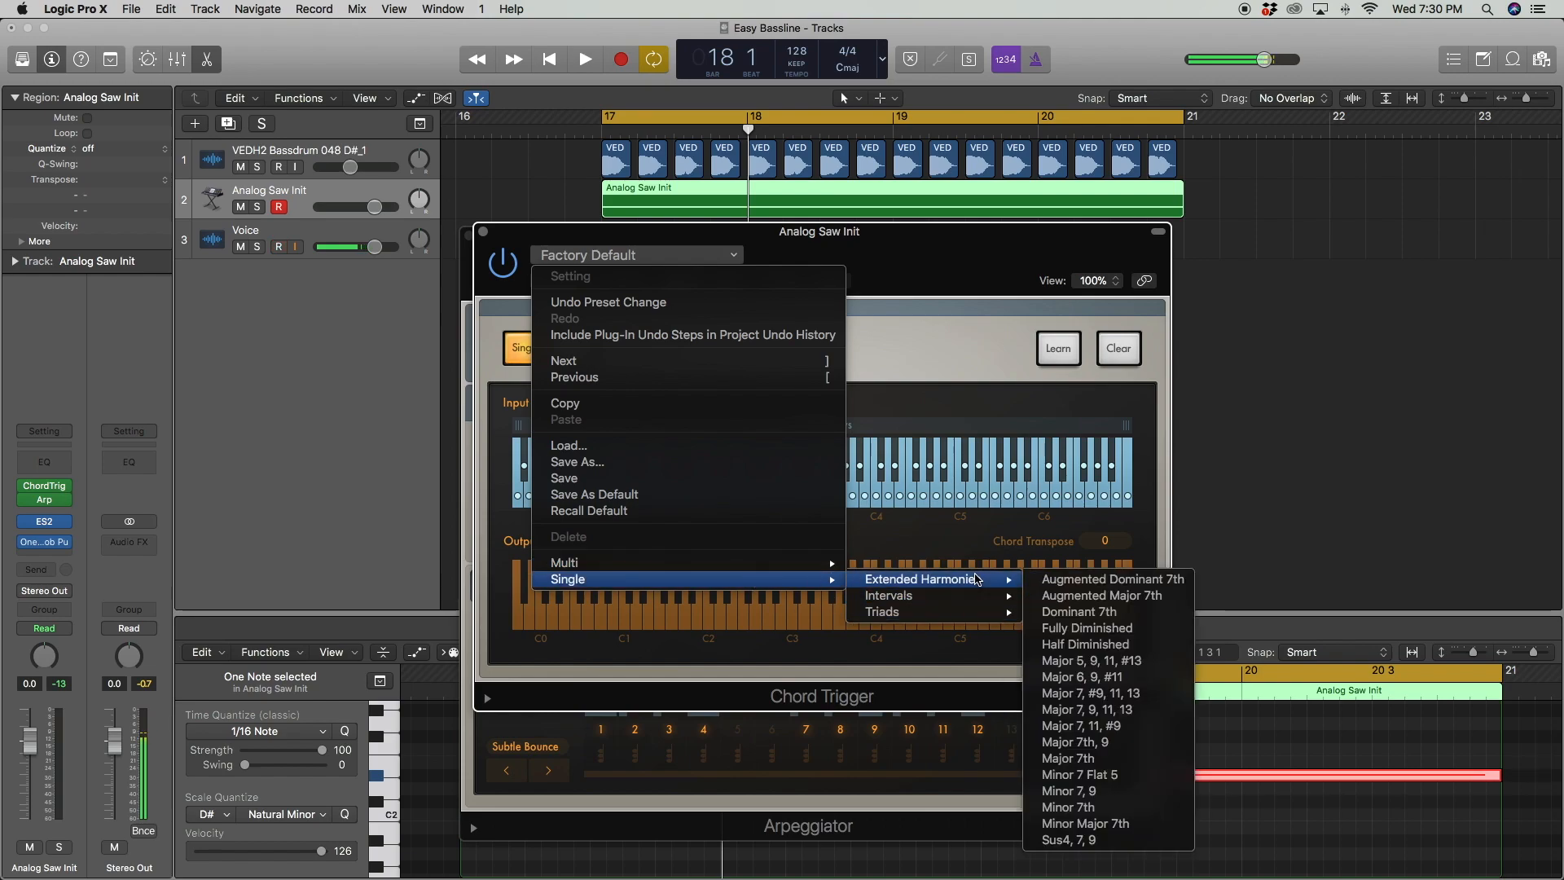
{"action": "left_click", "coordinate": [518, 238]}
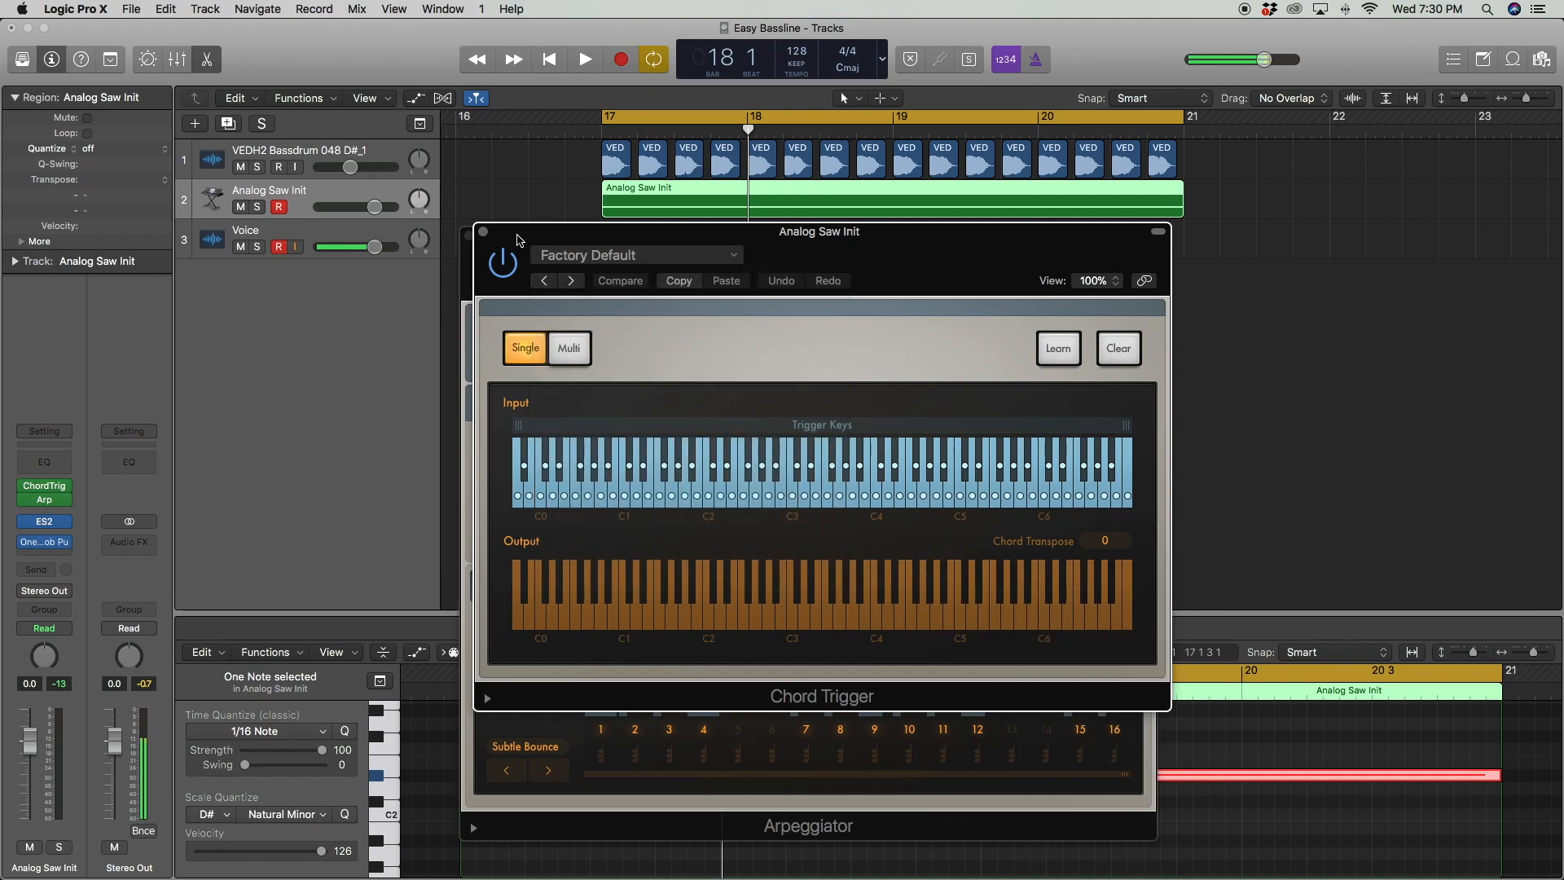
Close the Chord Trigger window, move the Arpeggiator lower and play back the bass with Bouncing Funk
{"action": "left_click_drag", "start_coordinate": [519, 239], "coordinate": [487, 287]}
{"action": "left_click", "coordinate": [471, 239]}
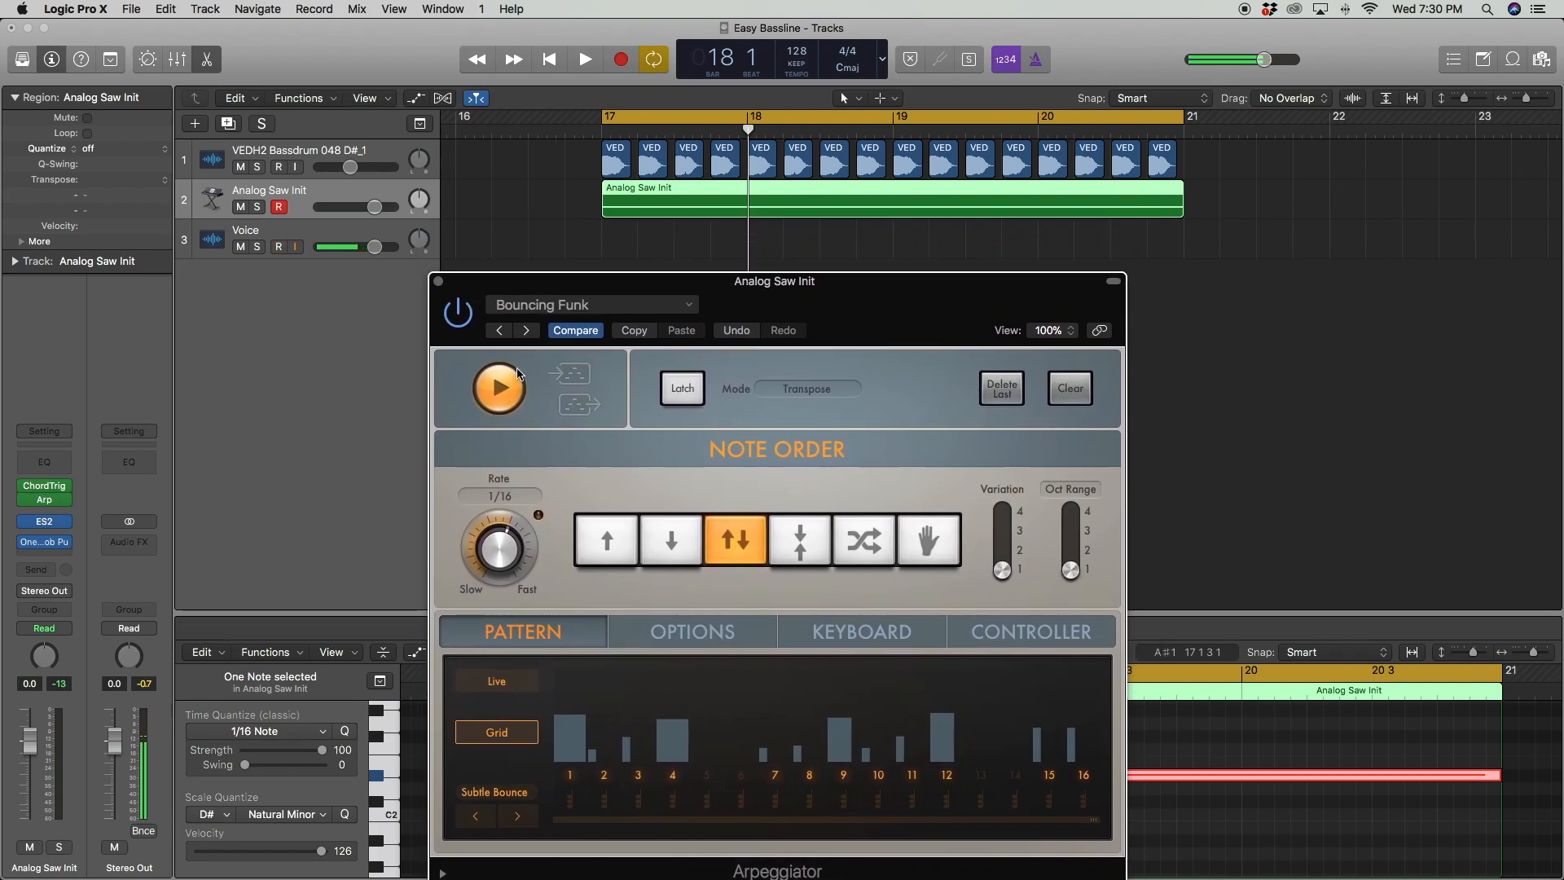
{"action": "key", "text": "space"}
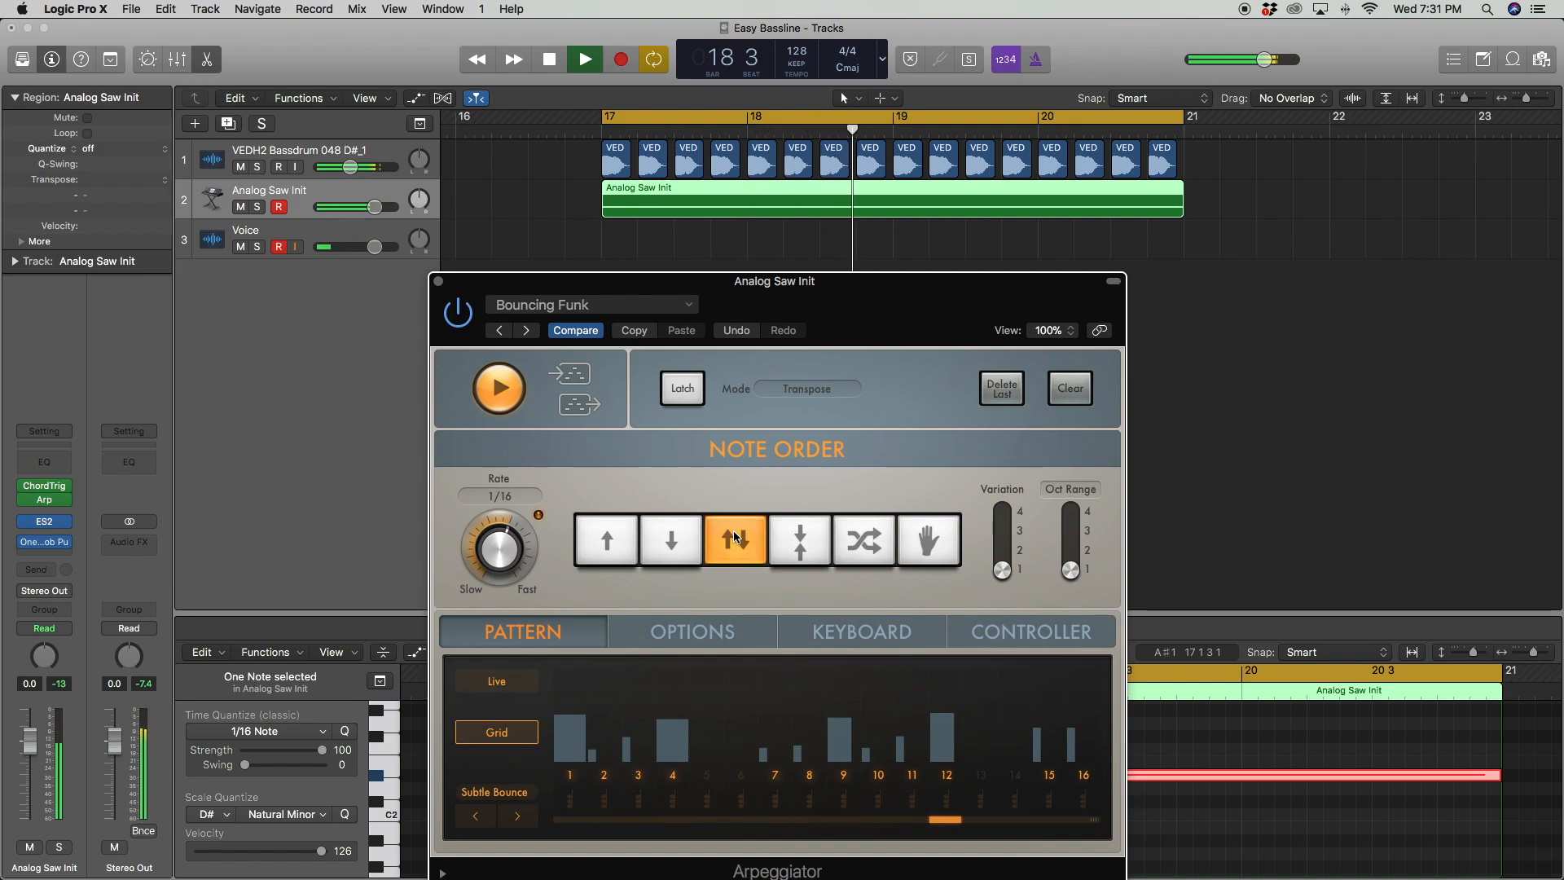
{"action": "key", "text": "space"}
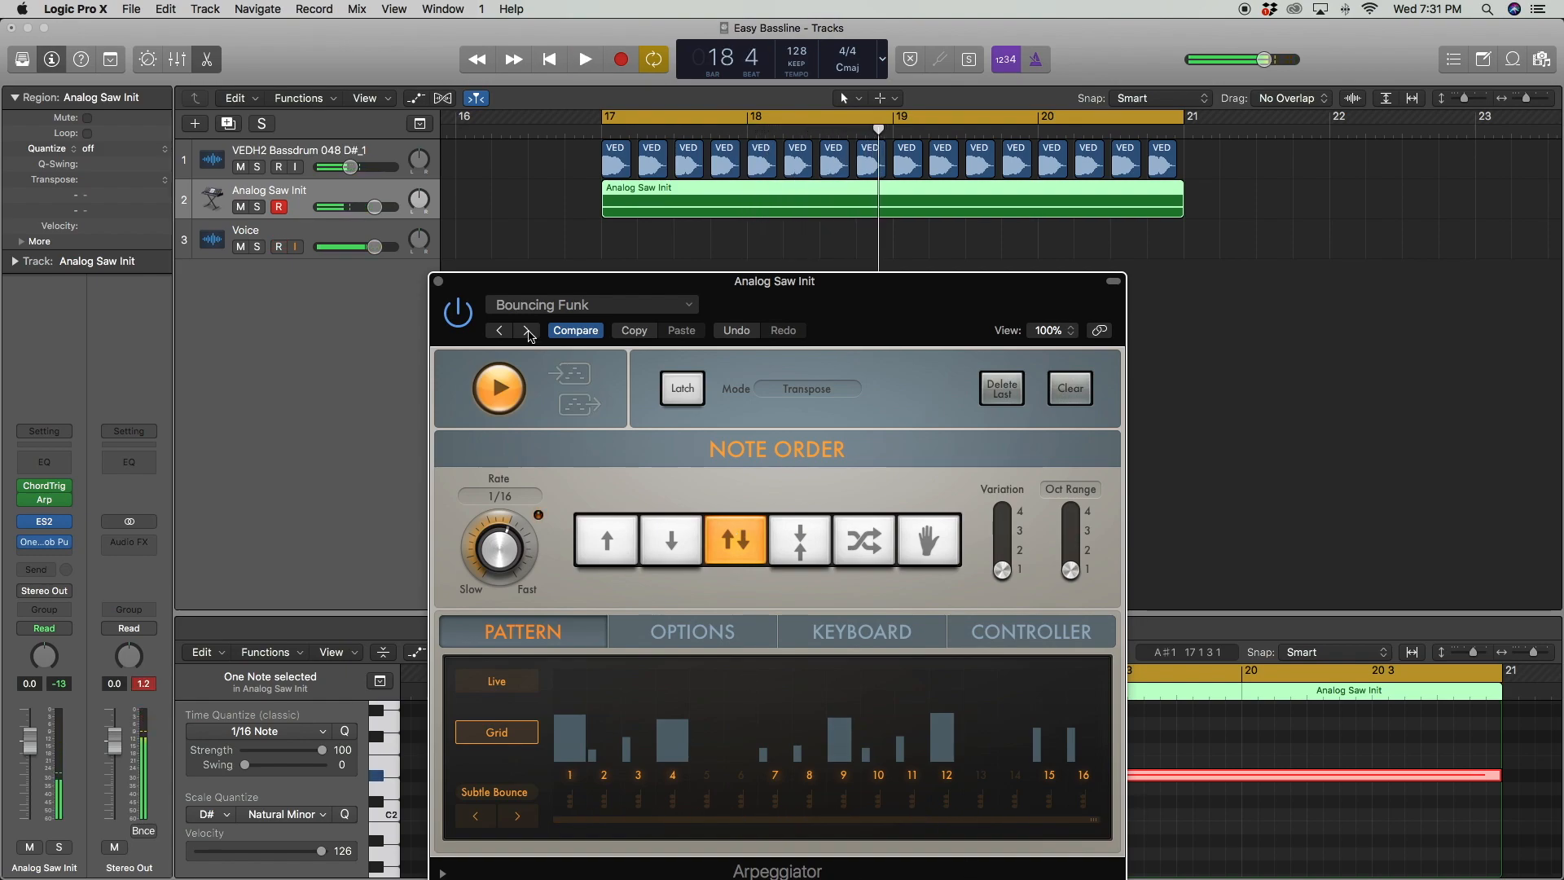
Audition the following Arpeggiator presets during playback and settle on Classic Cycle 06
{"action": "left_click", "coordinate": [535, 331]}
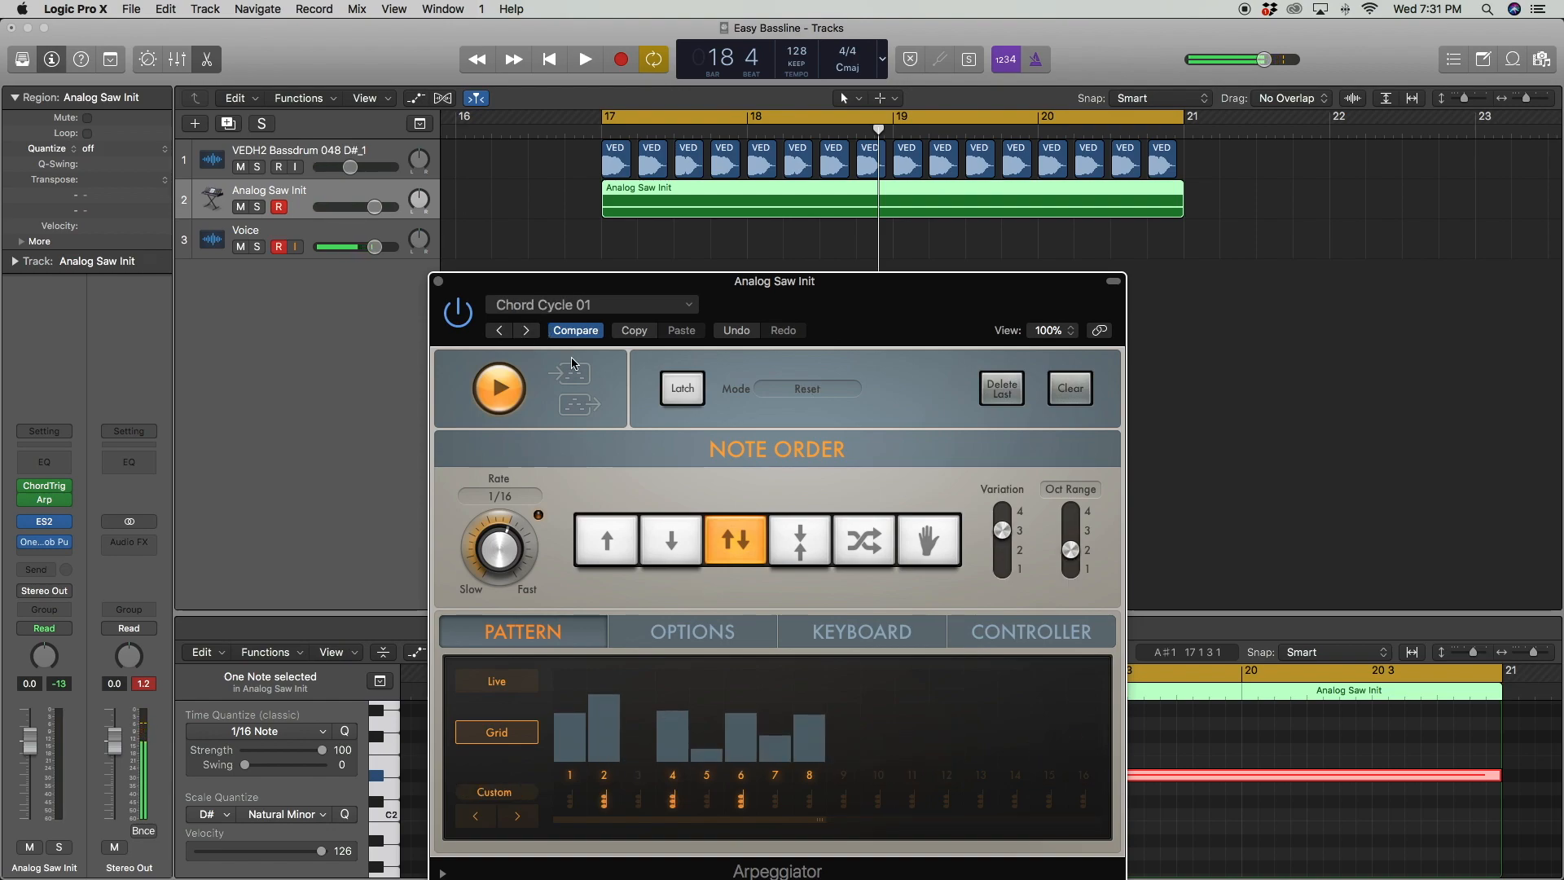
{"action": "key", "text": "space"}
{"action": "left_click", "coordinate": [527, 331]}
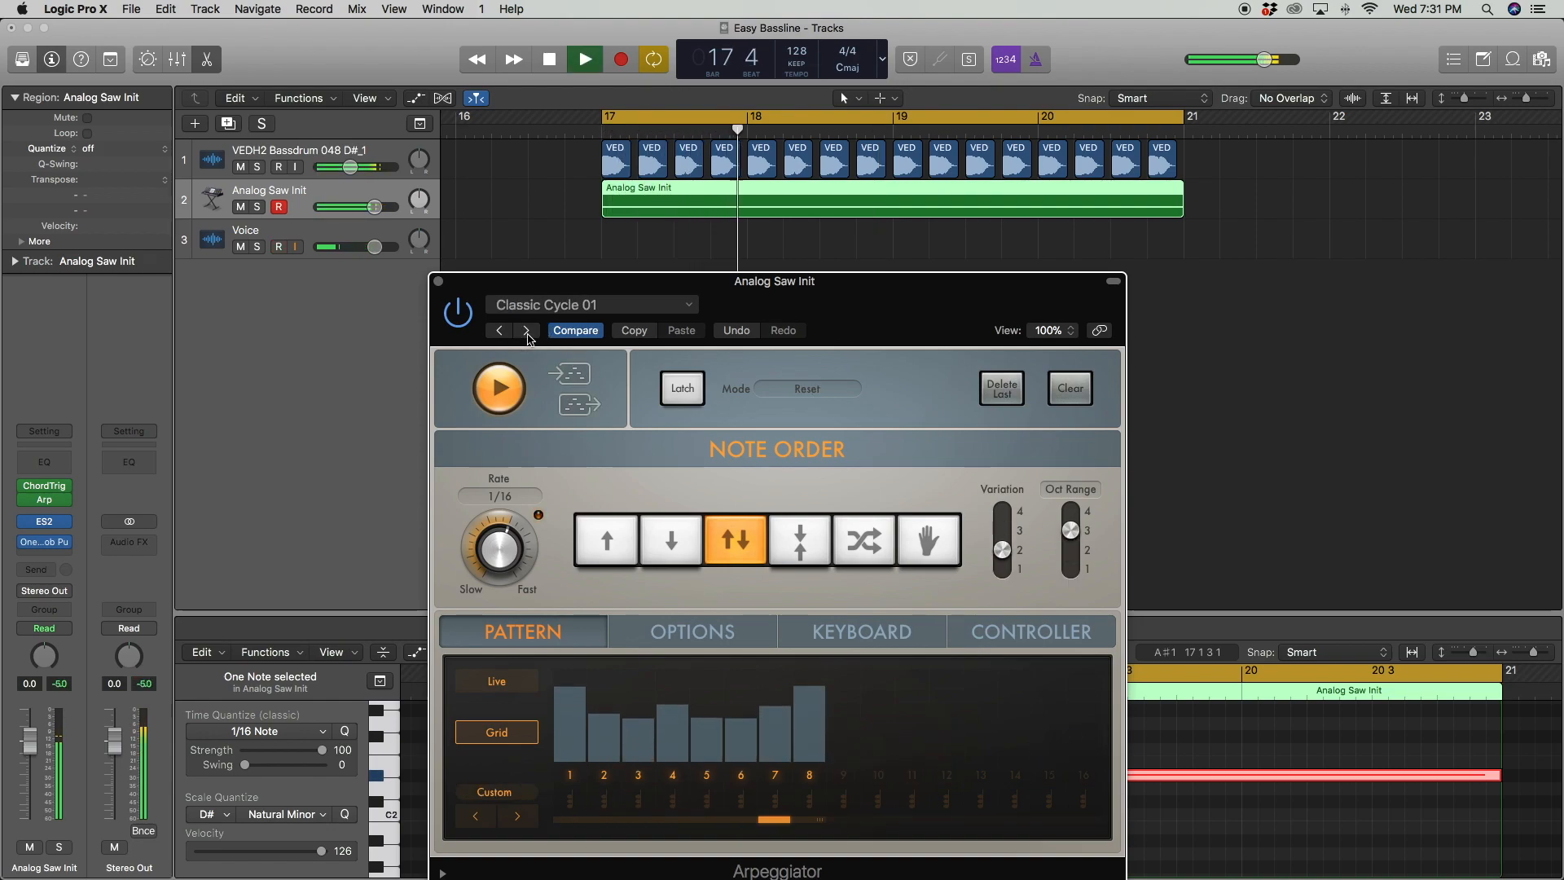
{"action": "left_click", "coordinate": [527, 331]}
{"action": "left_click", "coordinate": [528, 331]}
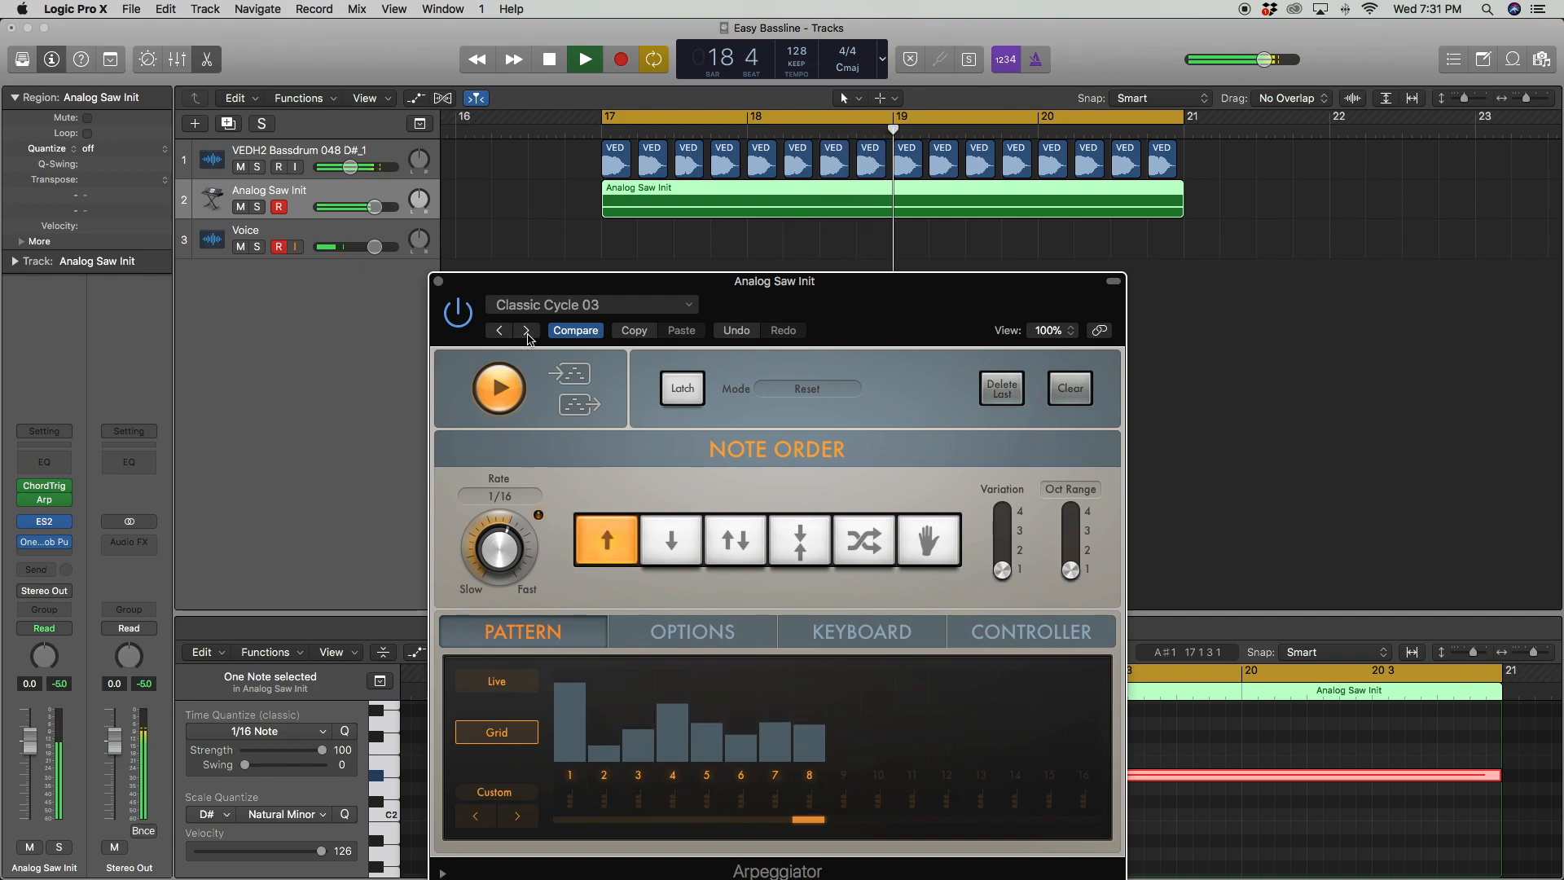
{"action": "left_click", "coordinate": [528, 331]}
{"action": "left_click", "coordinate": [527, 331]}
{"action": "left_click", "coordinate": [527, 331]}
{"action": "key", "text": "space"}
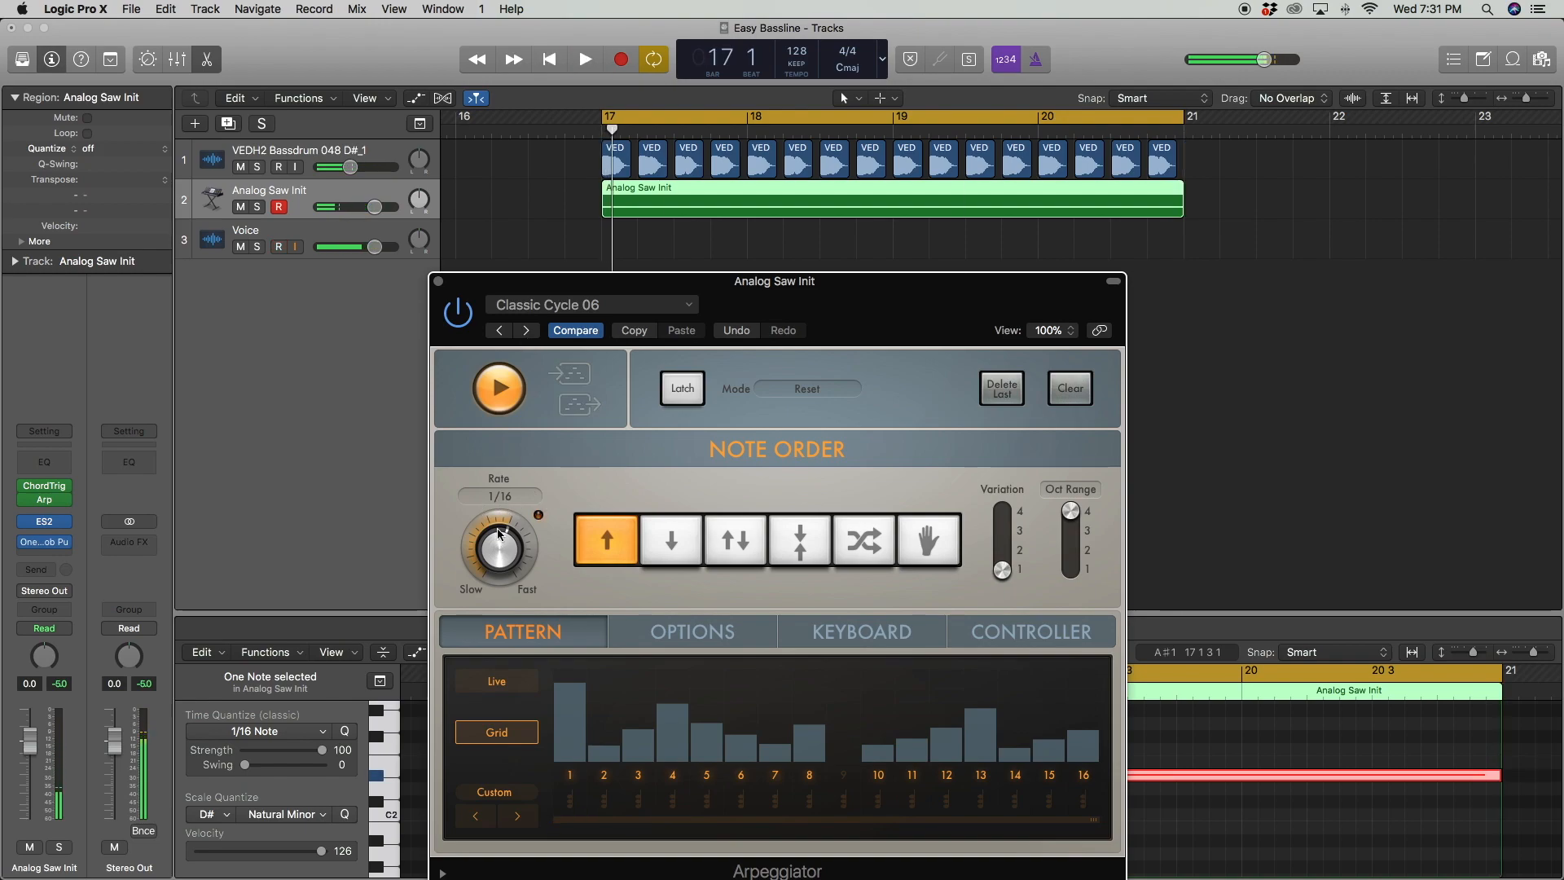
Play back Classic Cycle 06 while trying a 1/8 rate and variation 2, and return to 1/16 and variation 1
{"action": "key", "text": "space"}
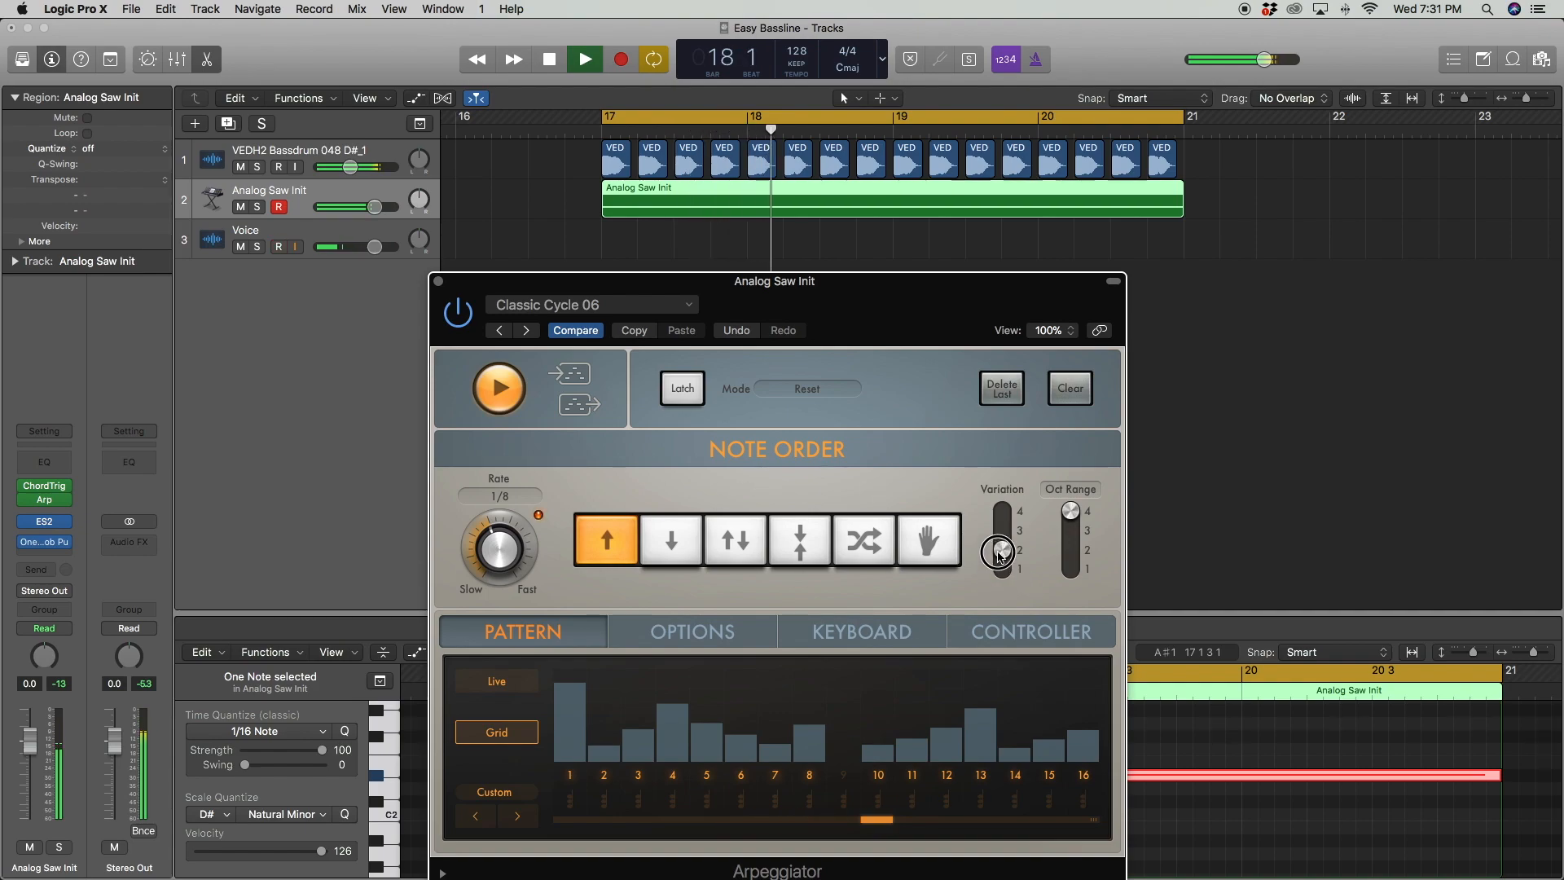
{"action": "key", "text": "space"}
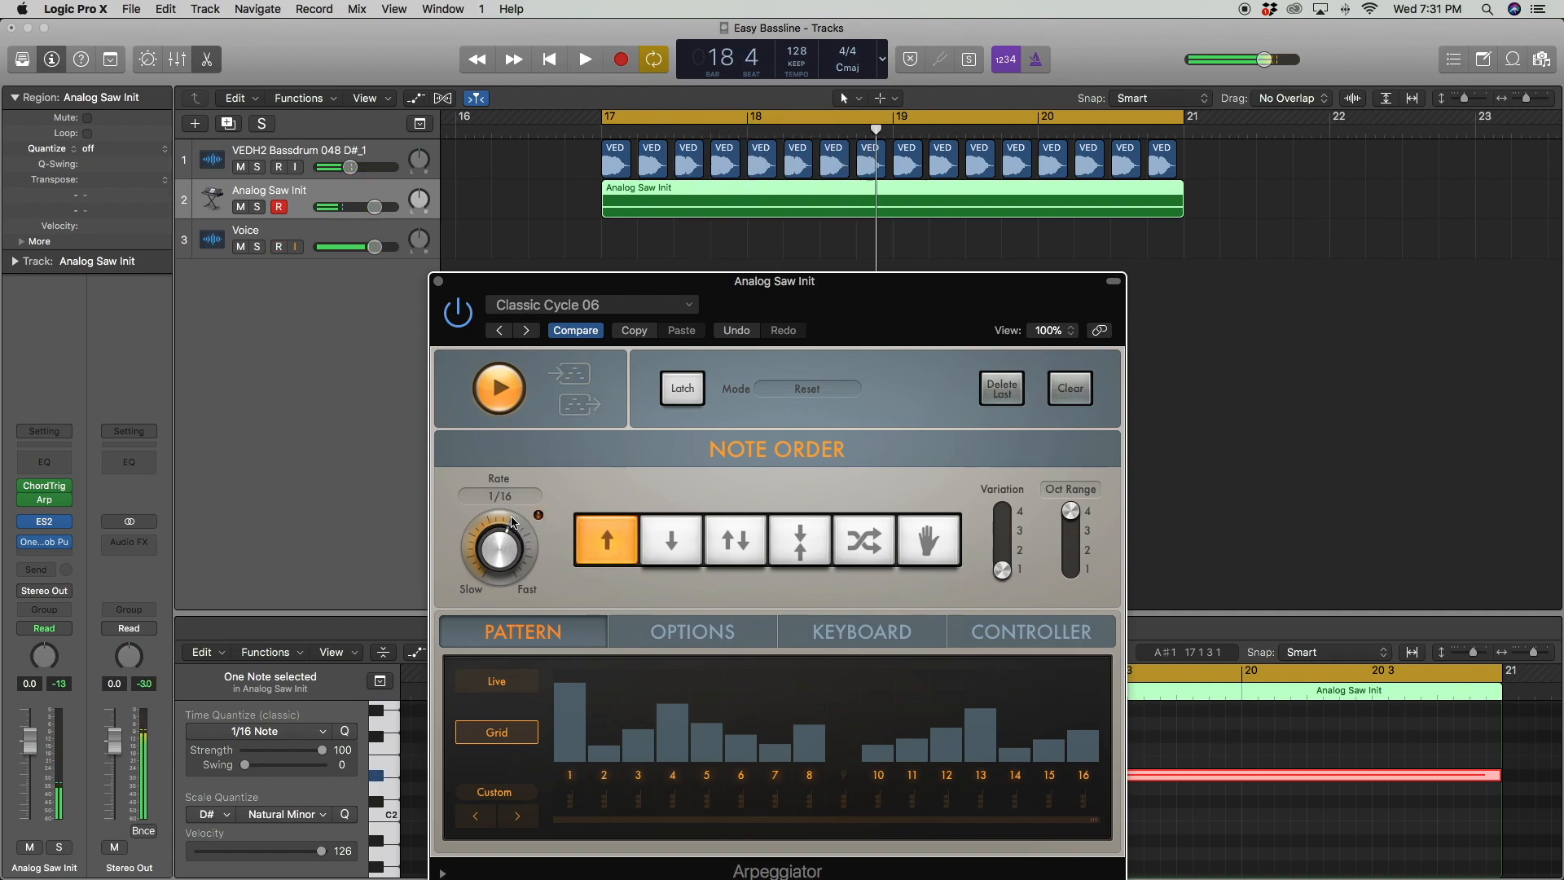
Step back through the Arpeggiator presets to Bouncing Funk and briefly play back the bass
{"action": "left_click", "coordinate": [539, 305]}
{"action": "left_click", "coordinate": [543, 285]}
{"action": "left_click", "coordinate": [525, 307]}
{"action": "left_click", "coordinate": [522, 289]}
{"action": "left_click", "coordinate": [494, 333]}
{"action": "left_click", "coordinate": [494, 334]}
{"action": "left_click", "coordinate": [493, 335]}
{"action": "left_click", "coordinate": [497, 331]}
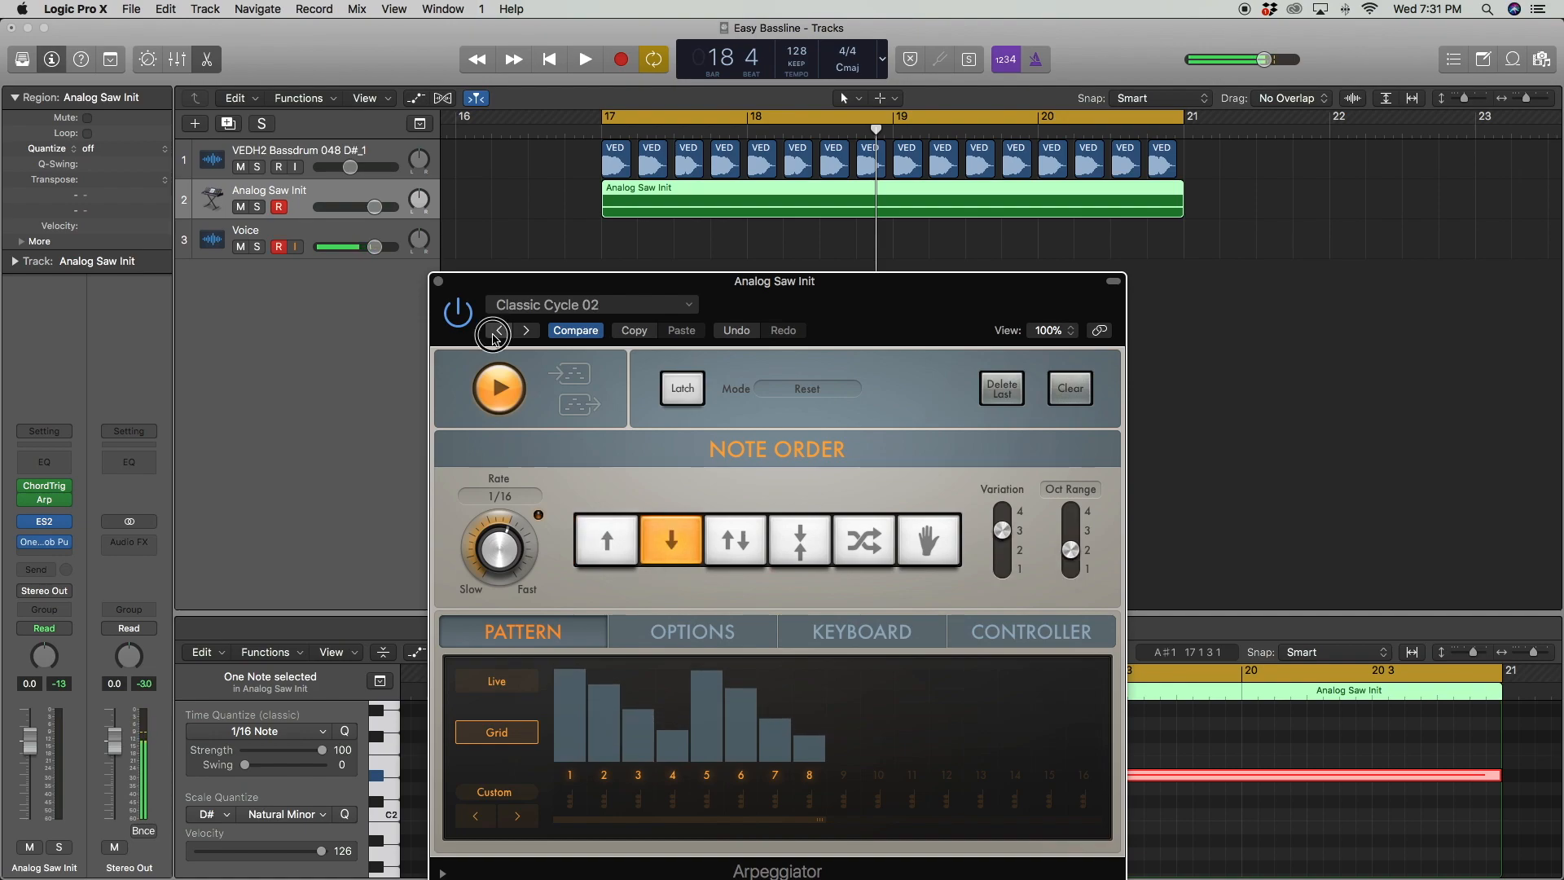
{"action": "left_click", "coordinate": [494, 336]}
{"action": "left_click", "coordinate": [494, 336]}
{"action": "key", "text": "space"}
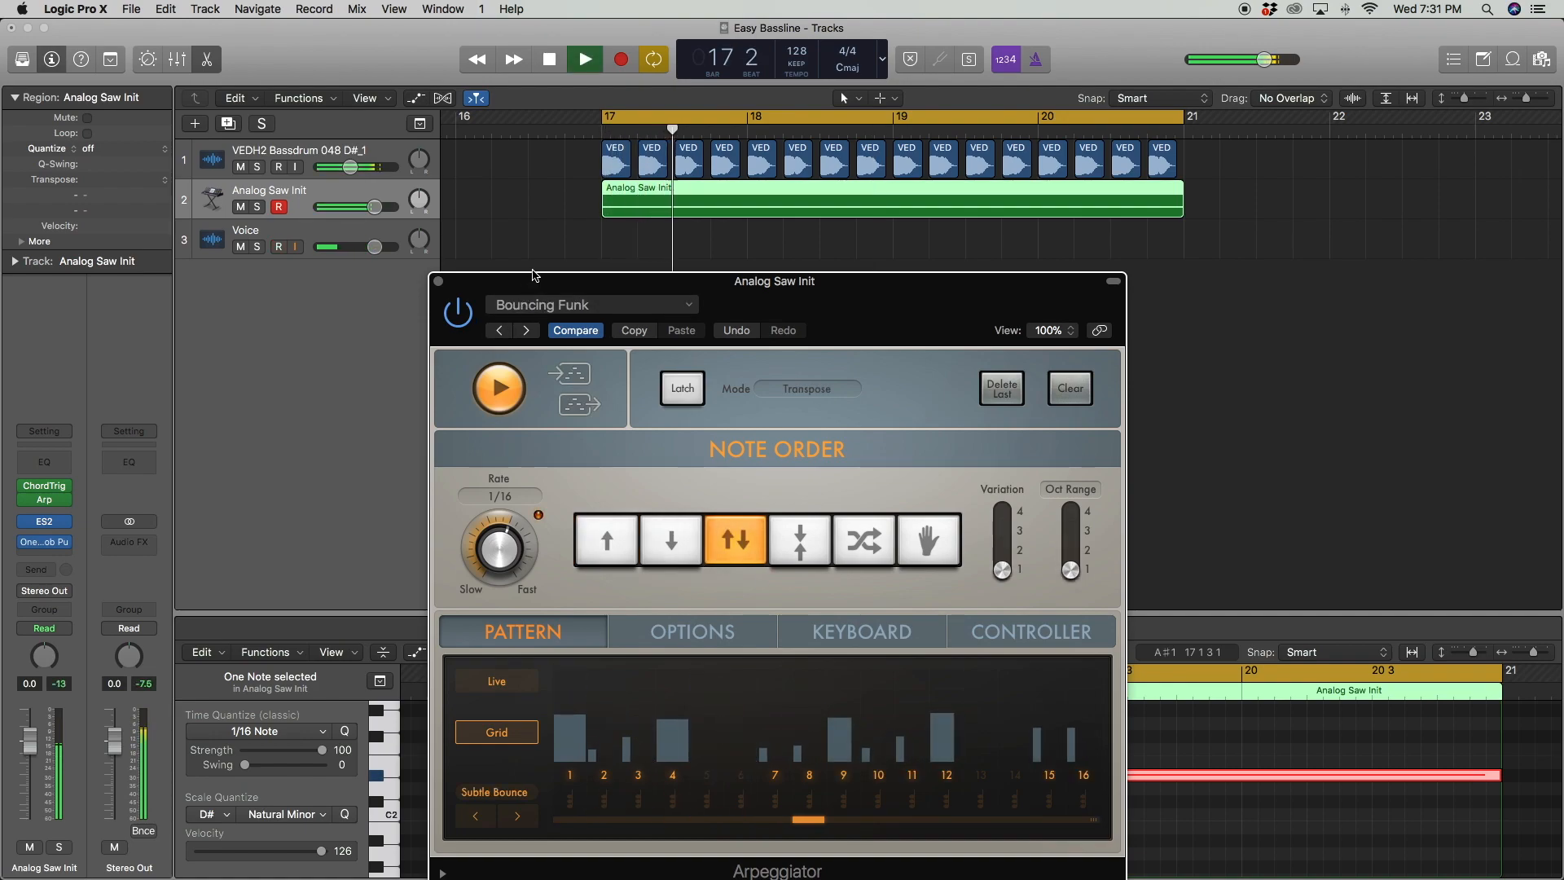
{"action": "key", "text": "space"}
Open the ES2 on the Analog Saw Init track, set oscillator 1 to a sine wave, enable oscillator 2 and switch to Mono
{"action": "left_click", "coordinate": [466, 213]}
{"action": "left_click", "coordinate": [355, 194]}
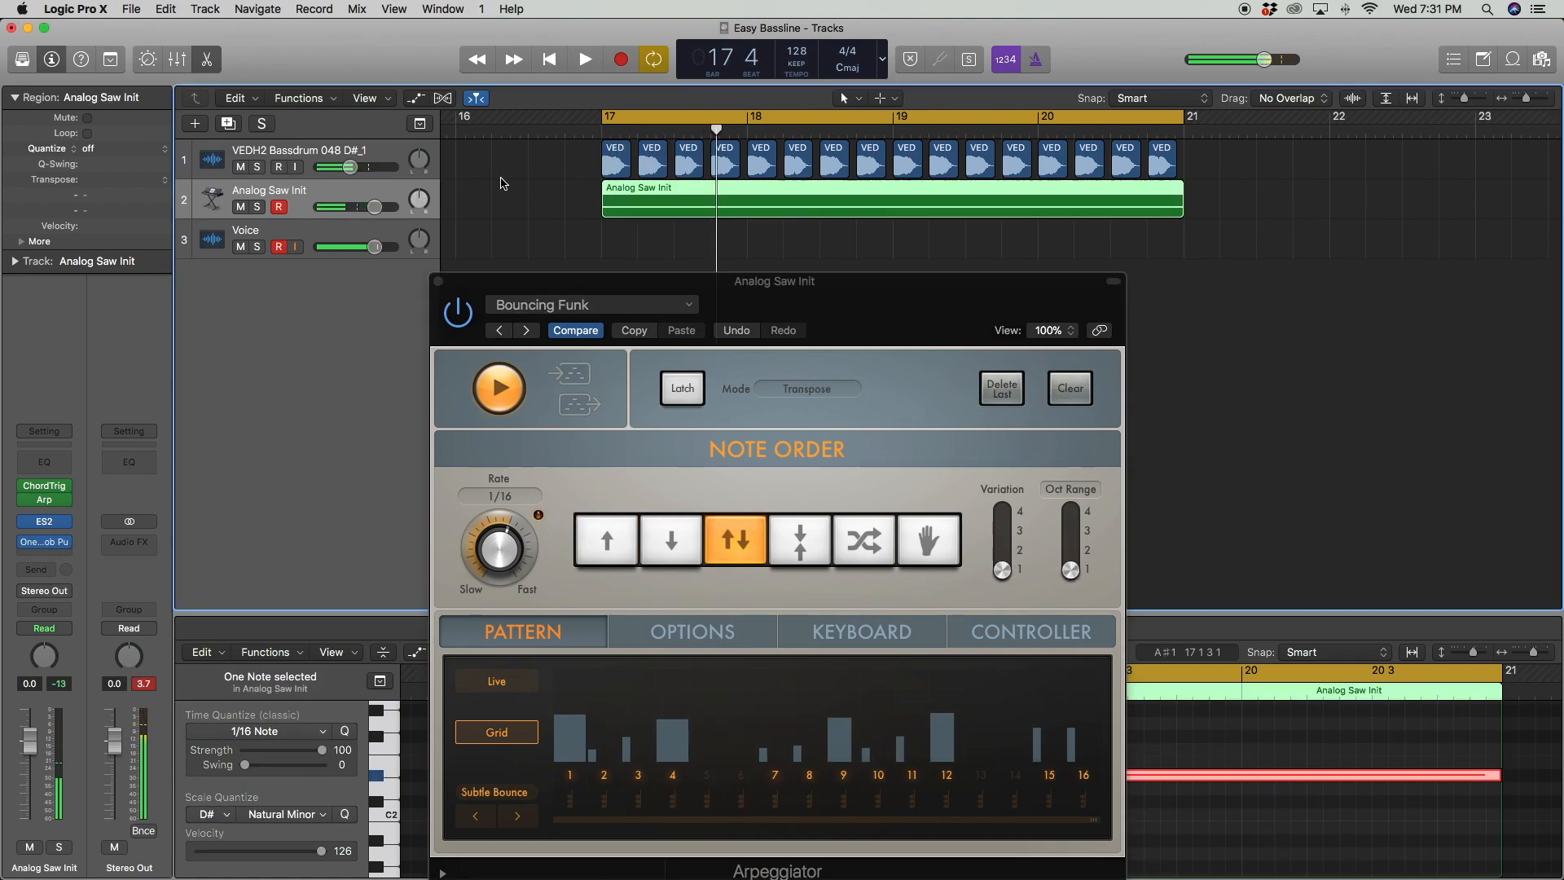
{"action": "left_click", "coordinate": [45, 526]}
{"action": "left_click_drag", "start_coordinate": [1200, 339], "coordinate": [1173, 234]}
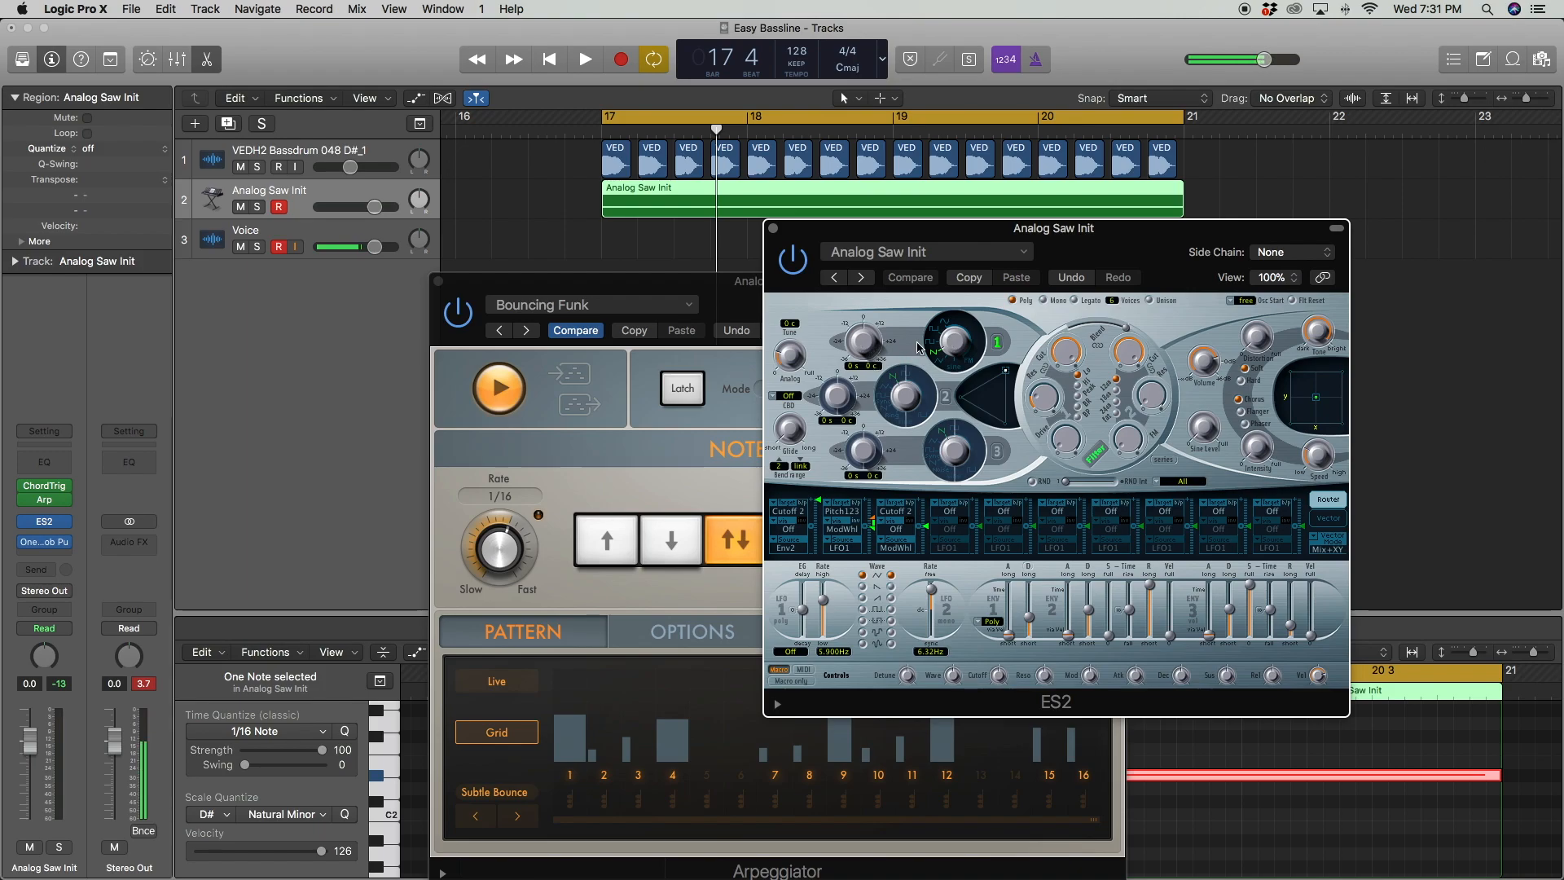
{"action": "left_click_drag", "start_coordinate": [955, 339], "coordinate": [953, 308]}
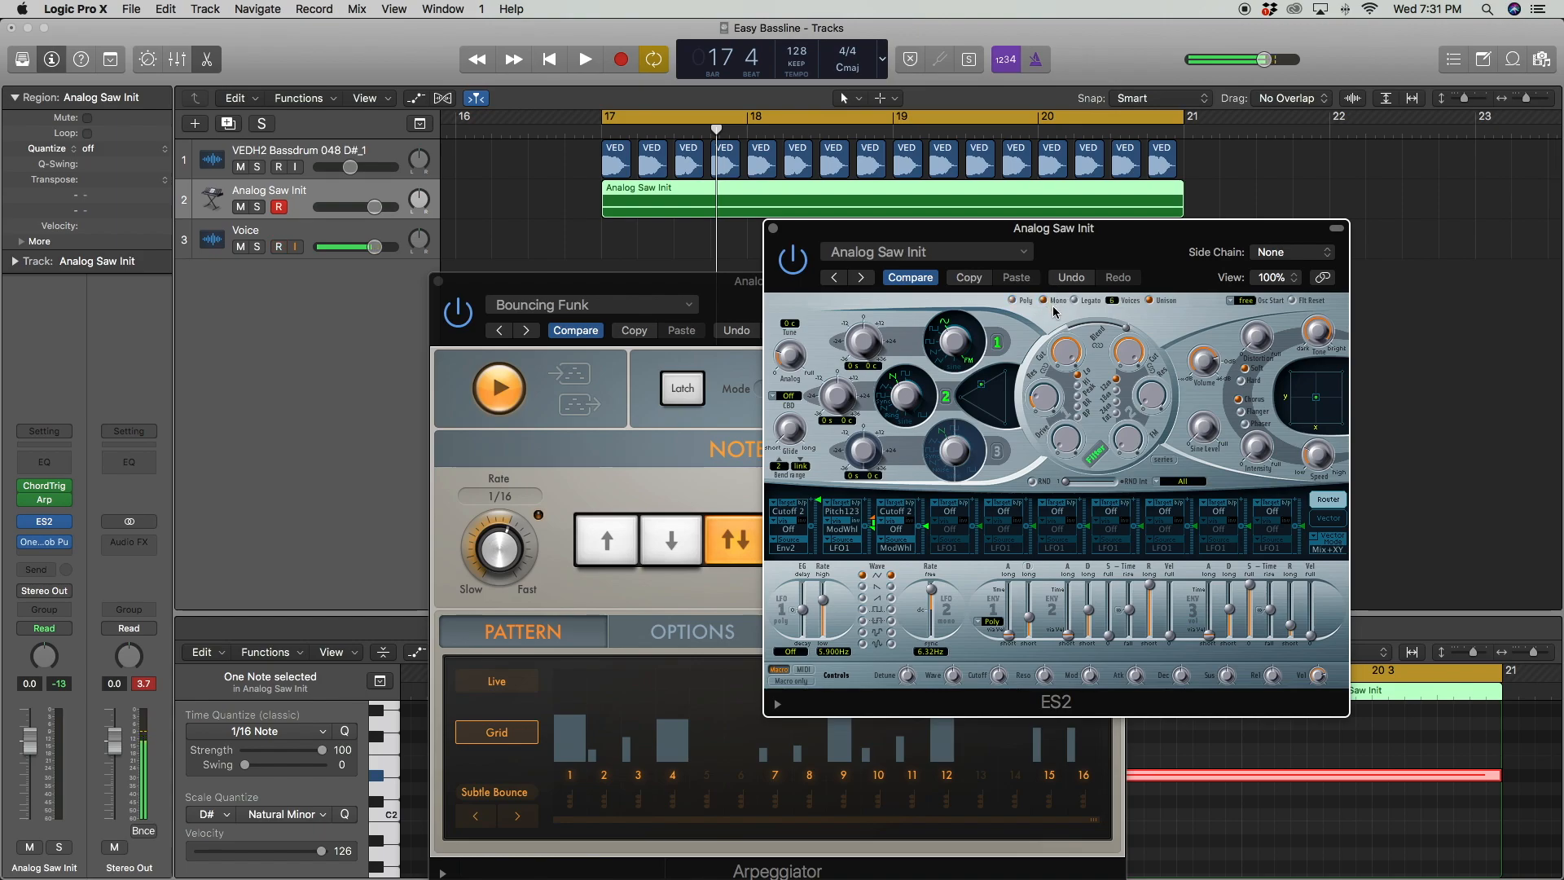
Transpose ES2 oscillator 1 to -12 semitones and play back the bass
{"action": "key", "text": "space"}
{"action": "key", "text": "space"}
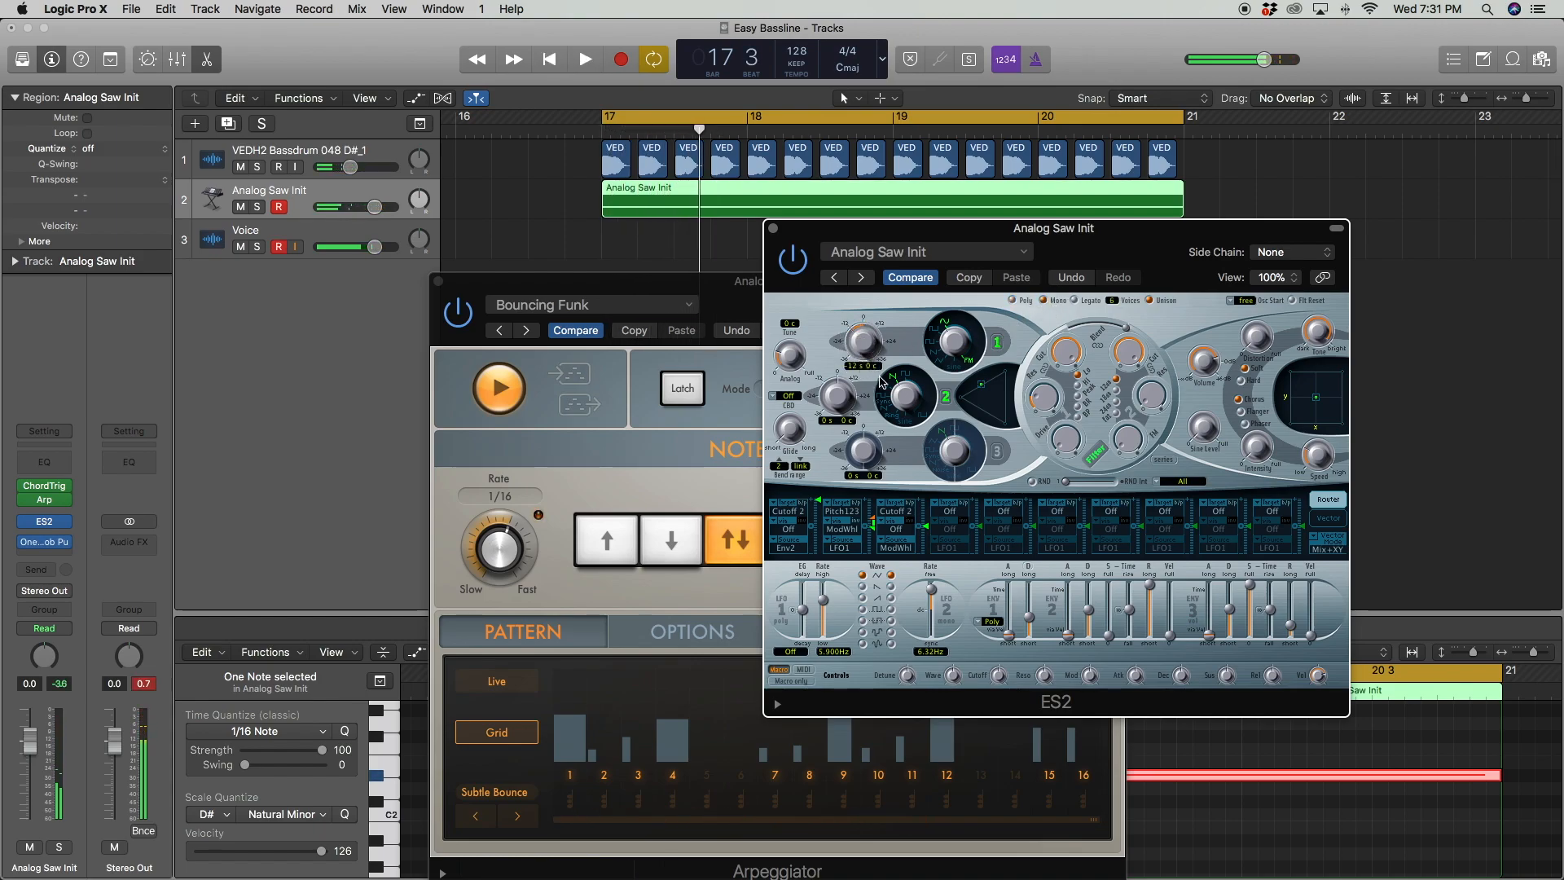
{"action": "key", "text": "space"}
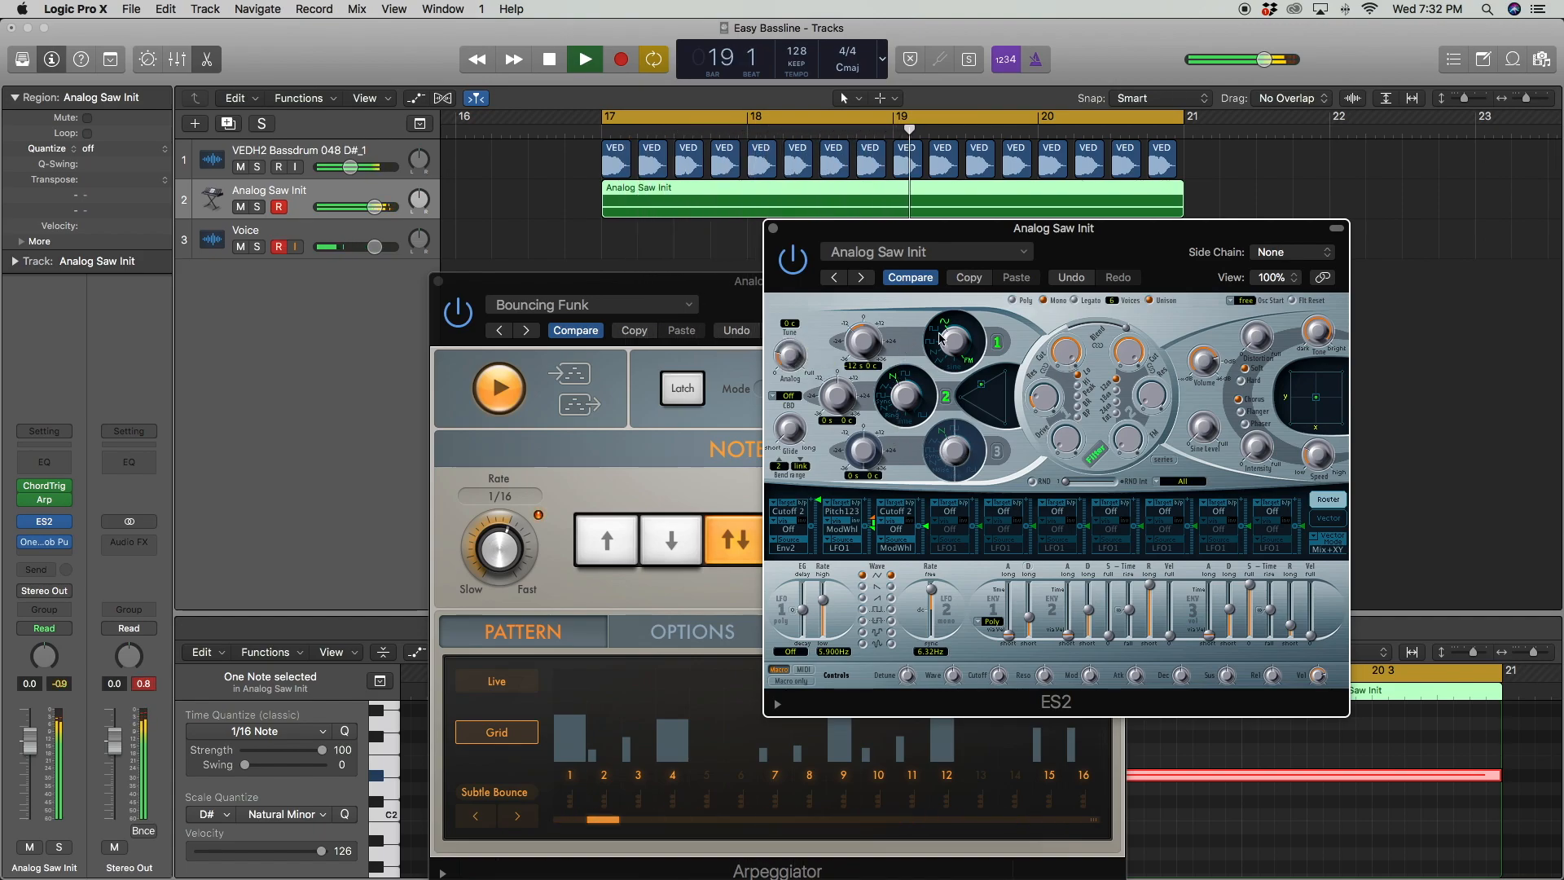
Adjust oscillator 2's waveform, the filter blend, the distortion amount and the glide in the ES2 during playback
{"action": "mouse_move", "coordinate": [911, 401]}
{"action": "left_mouse_down"}
{"action": "mouse_move", "coordinate": [941, 462]}
{"action": "mouse_move", "coordinate": [913, 389]}
{"action": "left_mouse_up"}
{"action": "left_click_drag", "start_coordinate": [1086, 343], "coordinate": [1093, 323]}
{"action": "left_click_drag", "start_coordinate": [1258, 336], "coordinate": [1266, 298]}
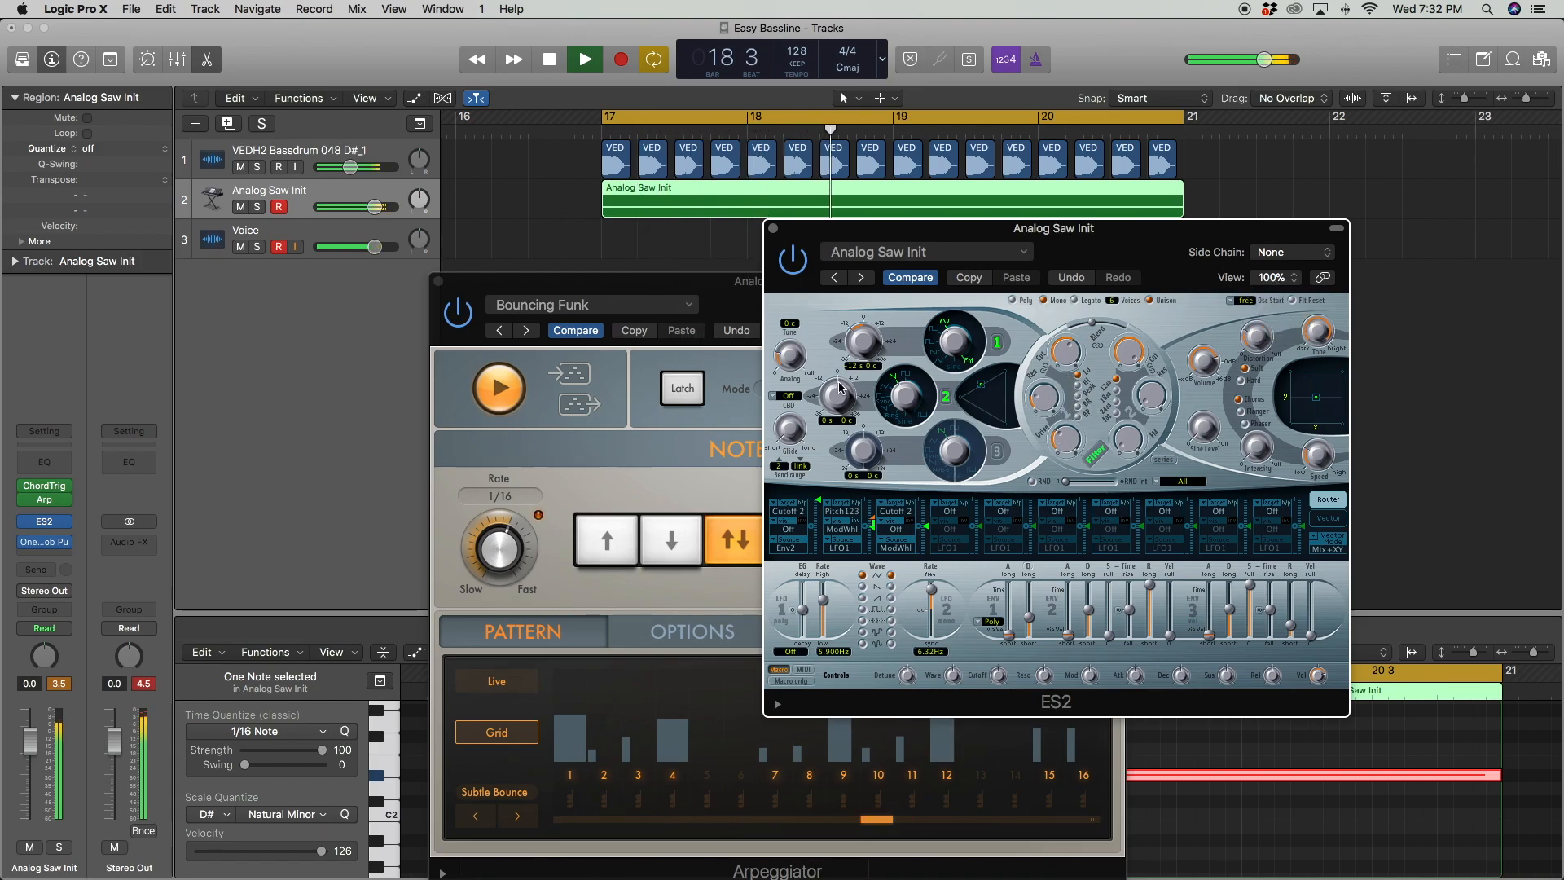
{"action": "left_click_drag", "start_coordinate": [787, 427], "coordinate": [781, 414]}
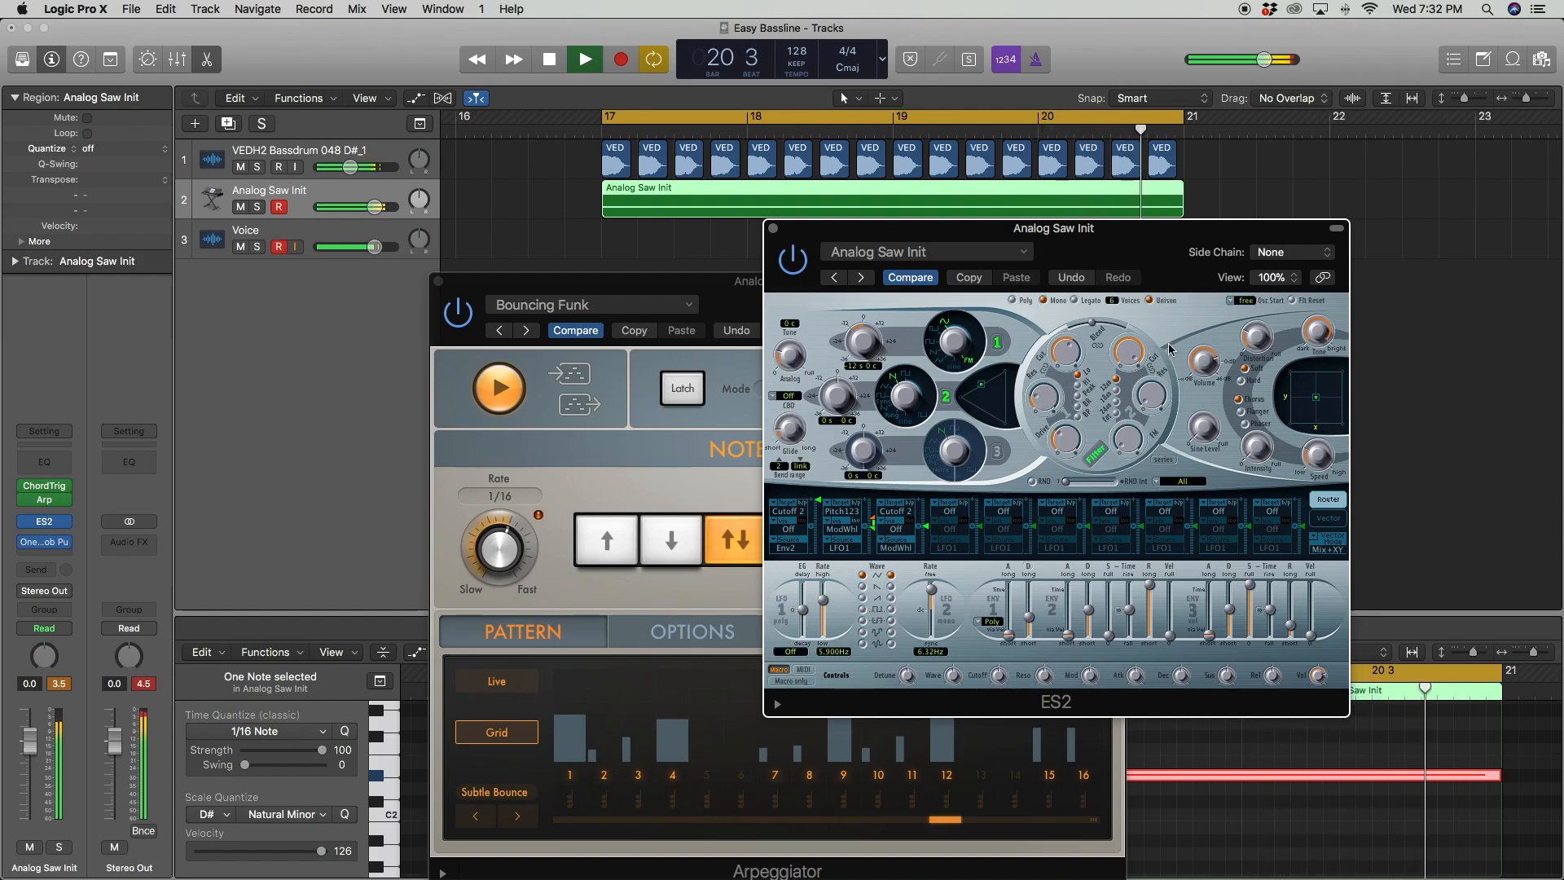
Lower the Analog Saw Init channel volume to -0.7 dB and fine-tune the ES2 filter 1 cutoff and filter blend
{"action": "left_click_drag", "start_coordinate": [31, 742], "coordinate": [32, 746]}
{"action": "left_click", "coordinate": [1082, 358]}
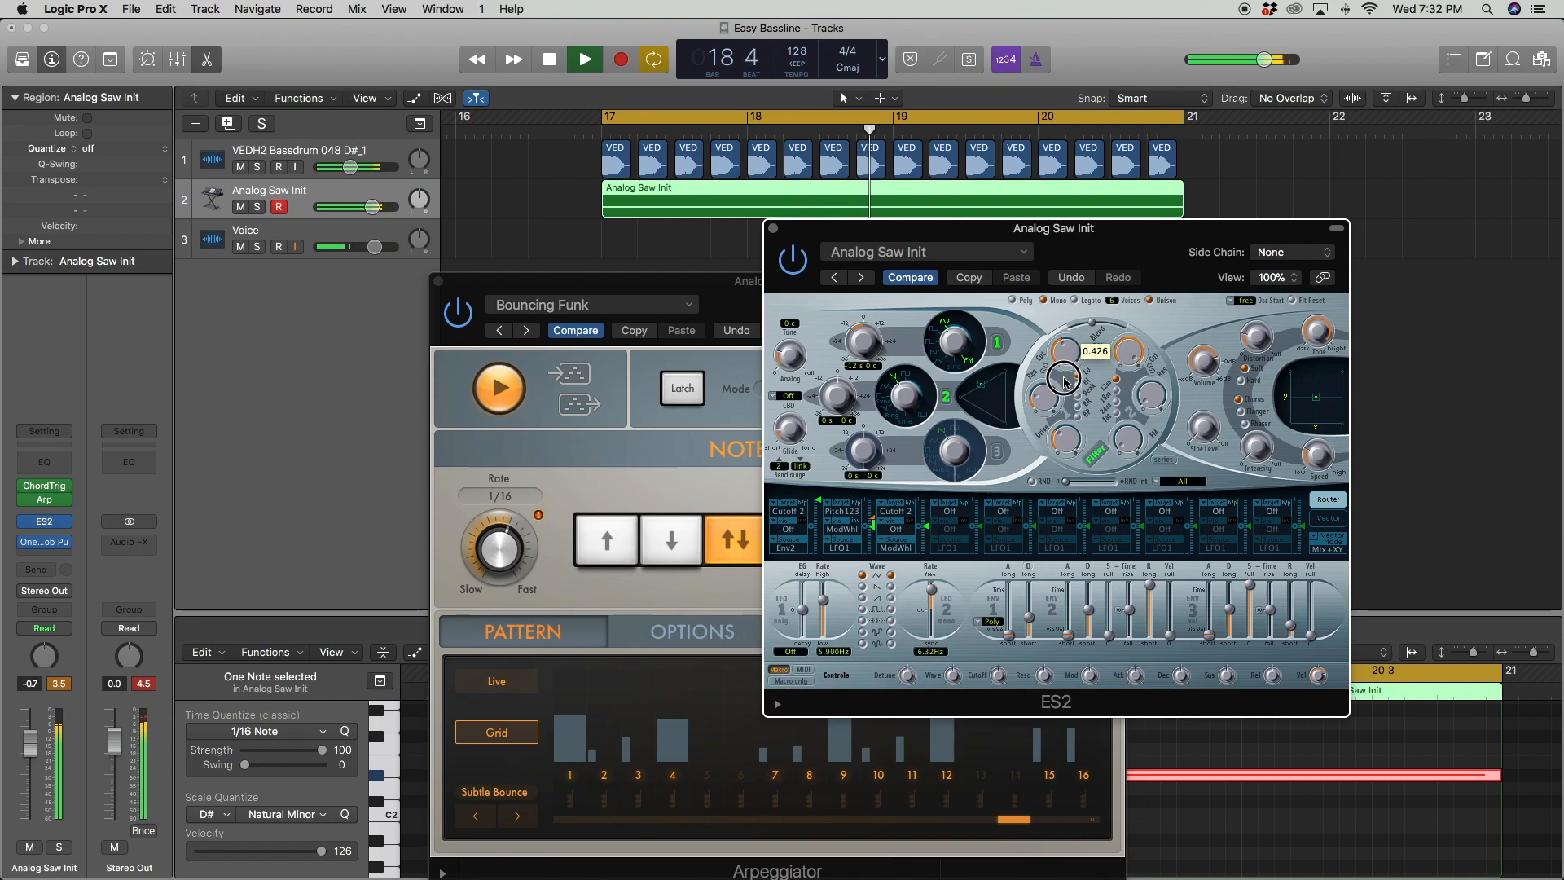
{"action": "left_click_drag", "start_coordinate": [1097, 319], "coordinate": [1096, 316]}
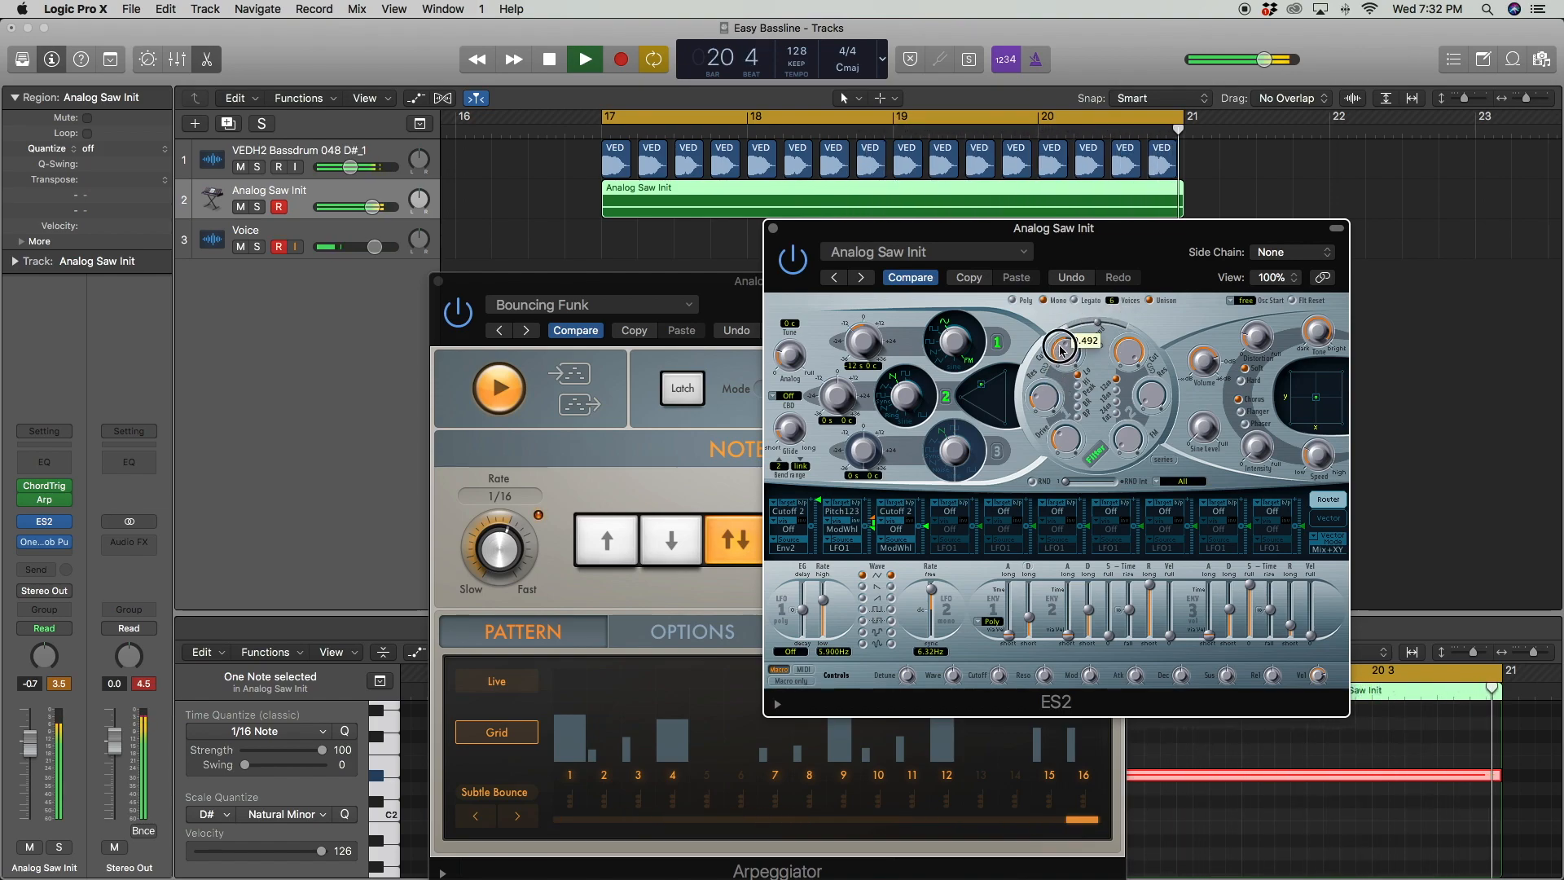
{"action": "key", "text": "space"}
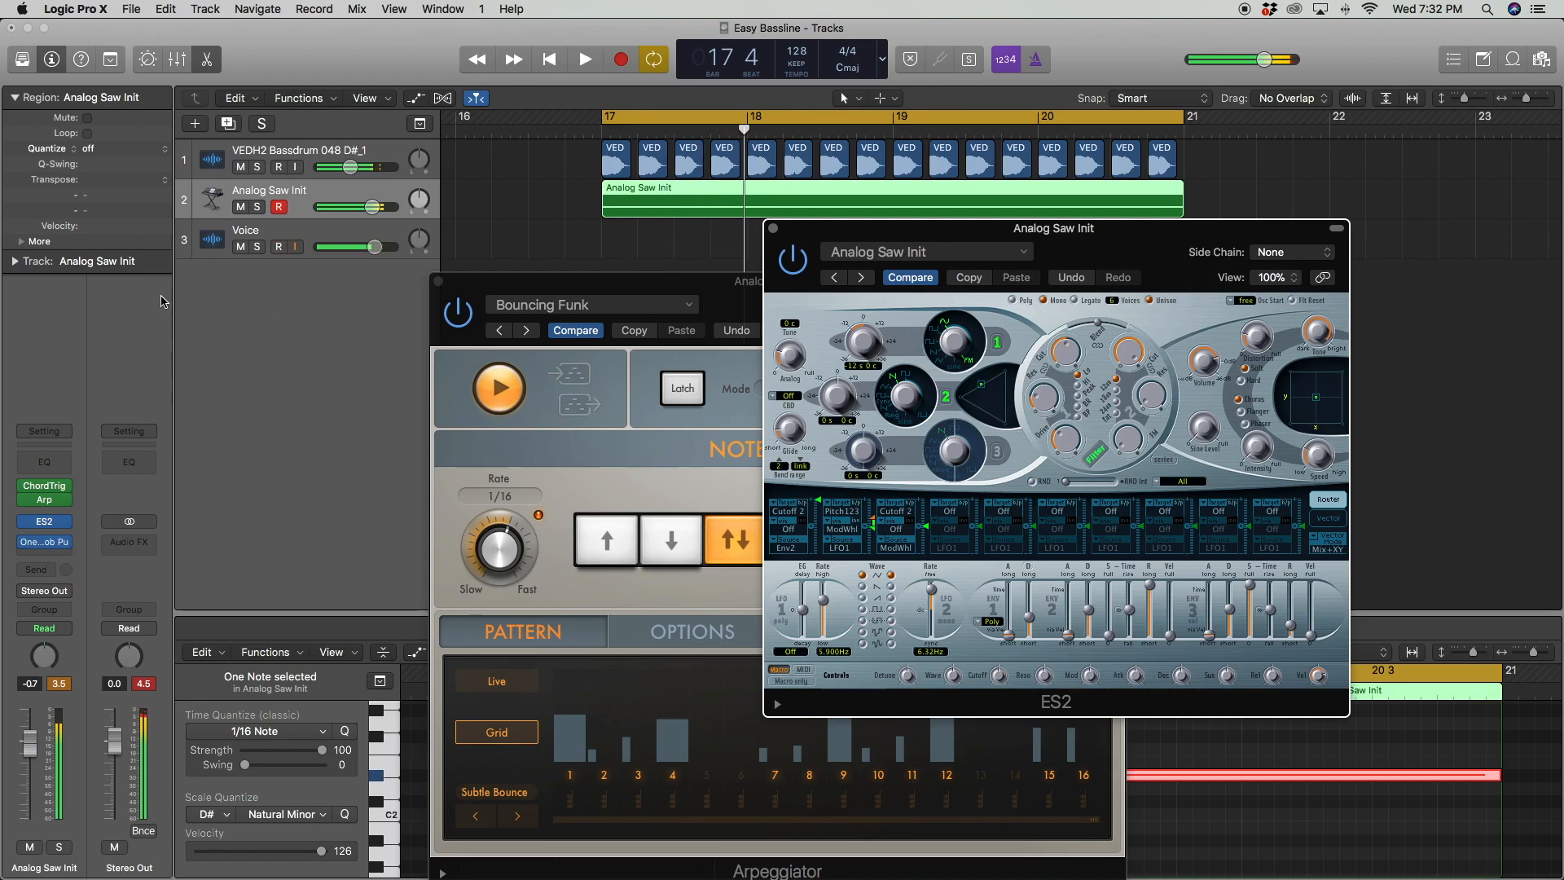
Deselect the bass region and play back short passages to check the ES2 sound
{"action": "left_click", "coordinate": [584, 246]}
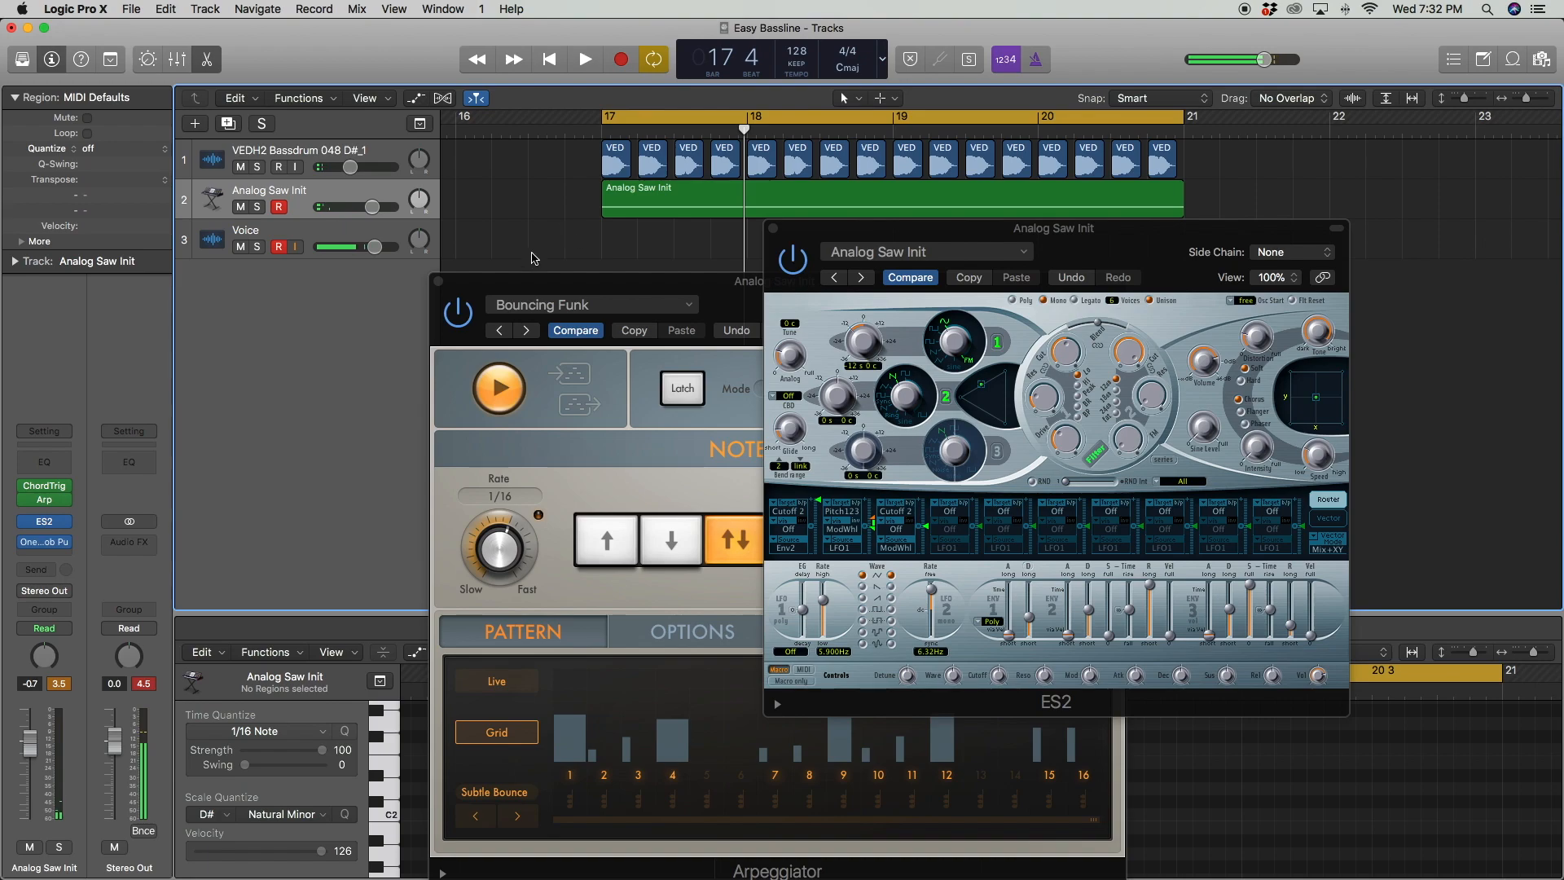
{"action": "key", "text": "space"}
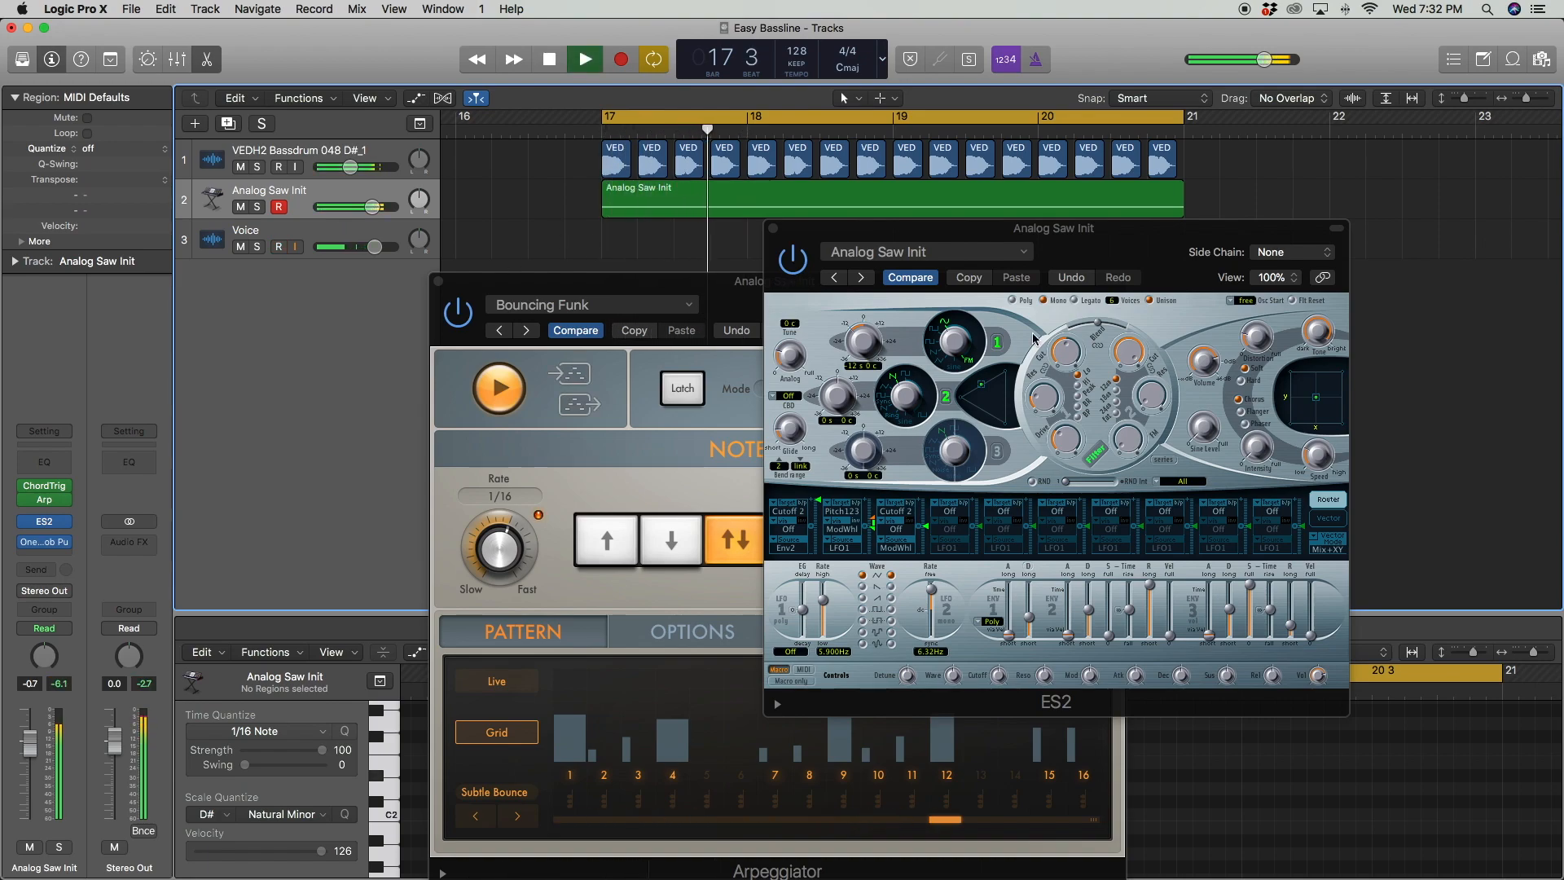
{"action": "key", "text": "space"}
{"action": "left_click", "coordinate": [1212, 435]}
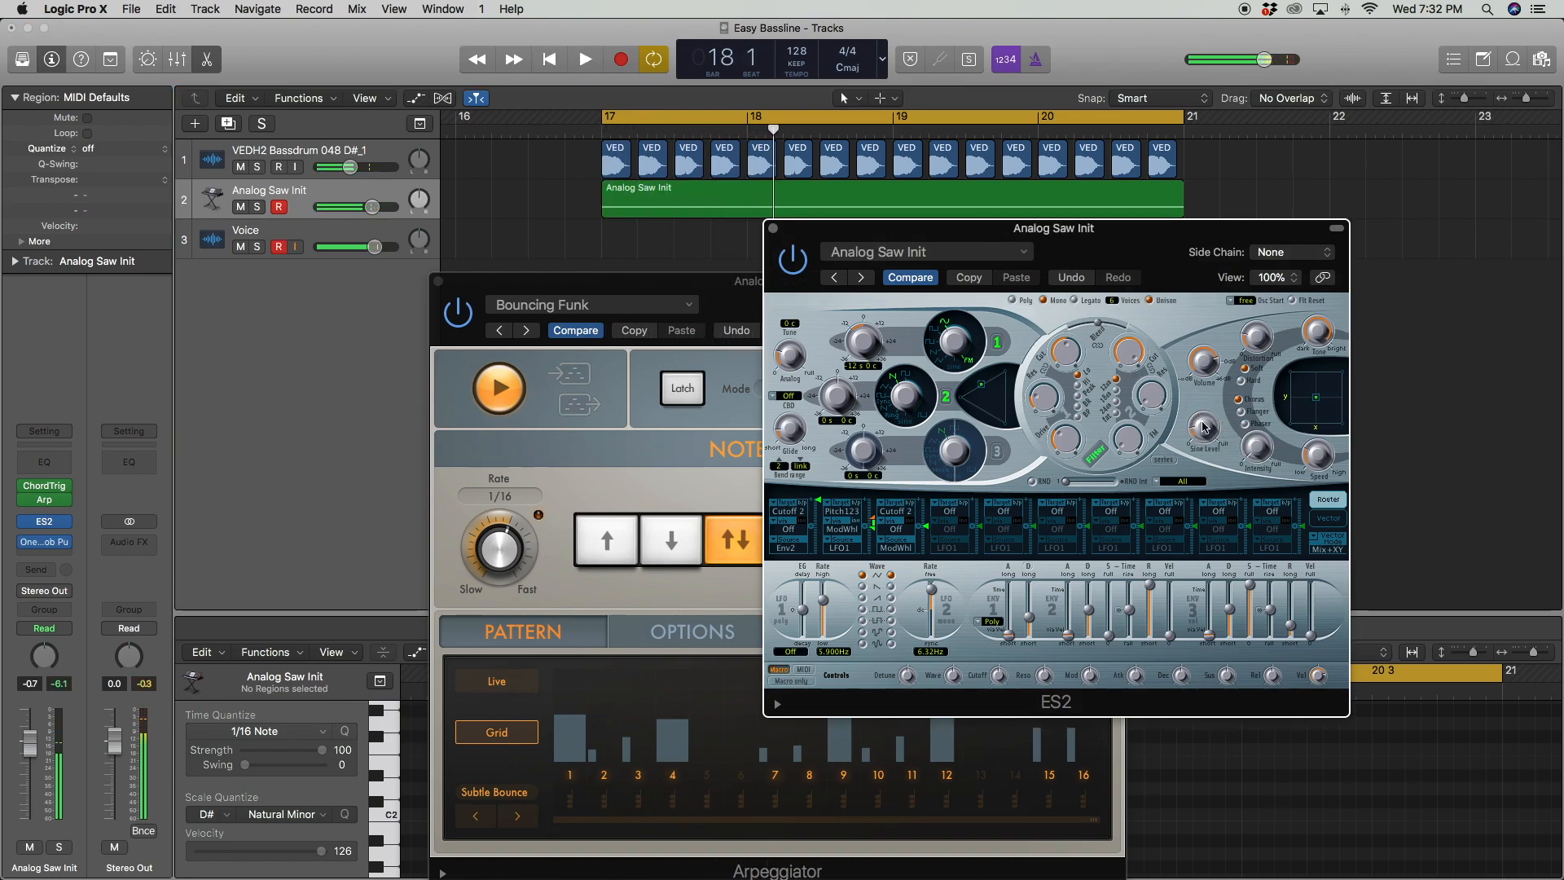
{"action": "key", "text": "space"}
{"action": "key", "text": "space"}
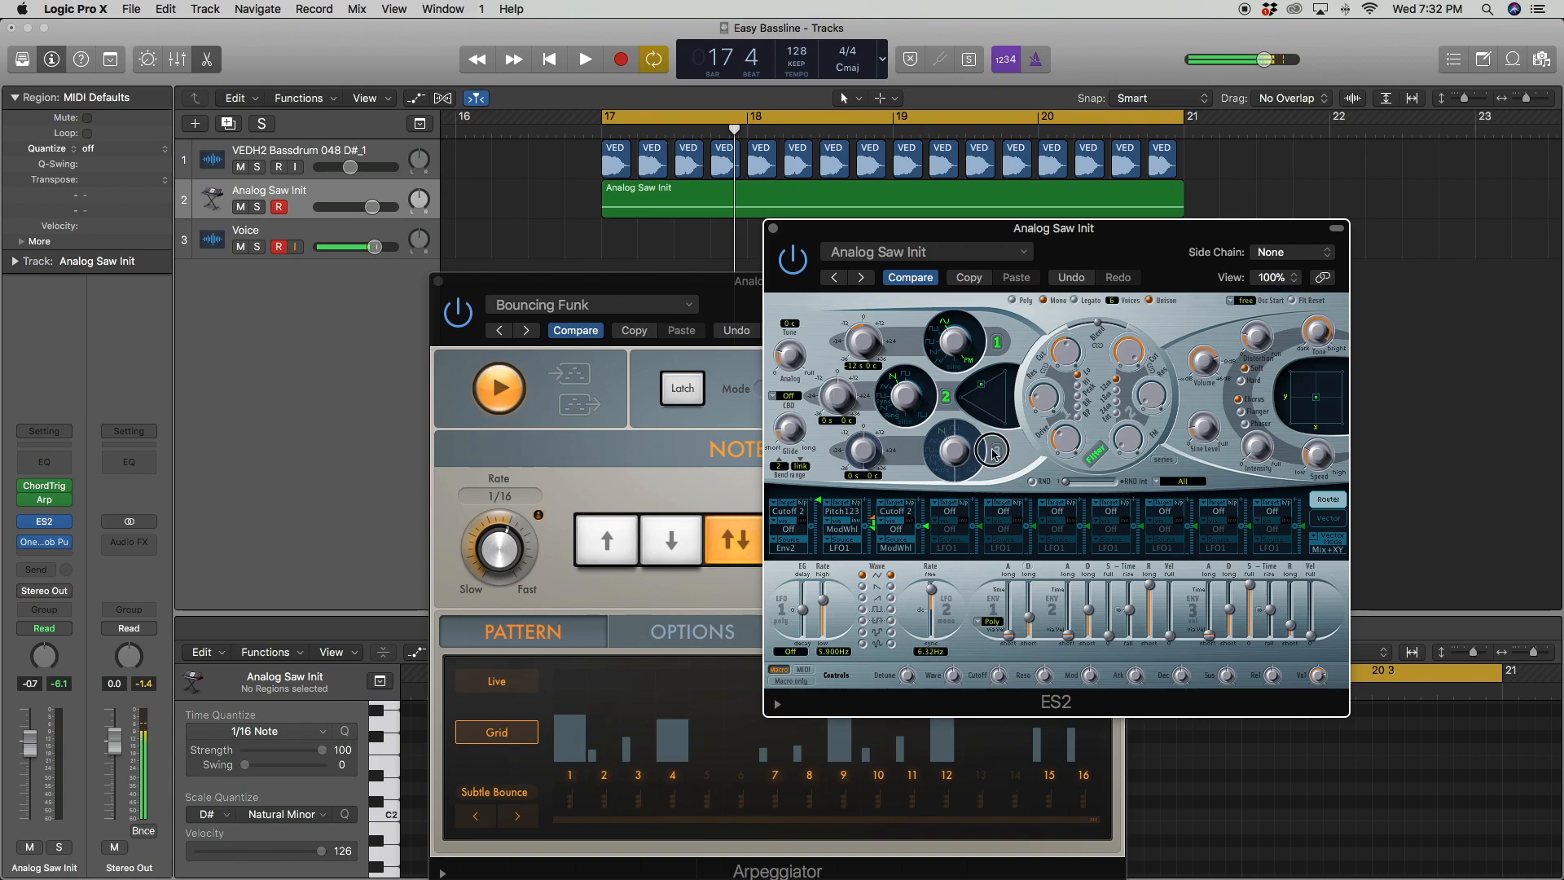
With ES2 oscillator 3 enabled, detune oscillator 2 to -3 cents and oscillator 3 to 3 cents during playback
{"action": "key", "text": "space"}
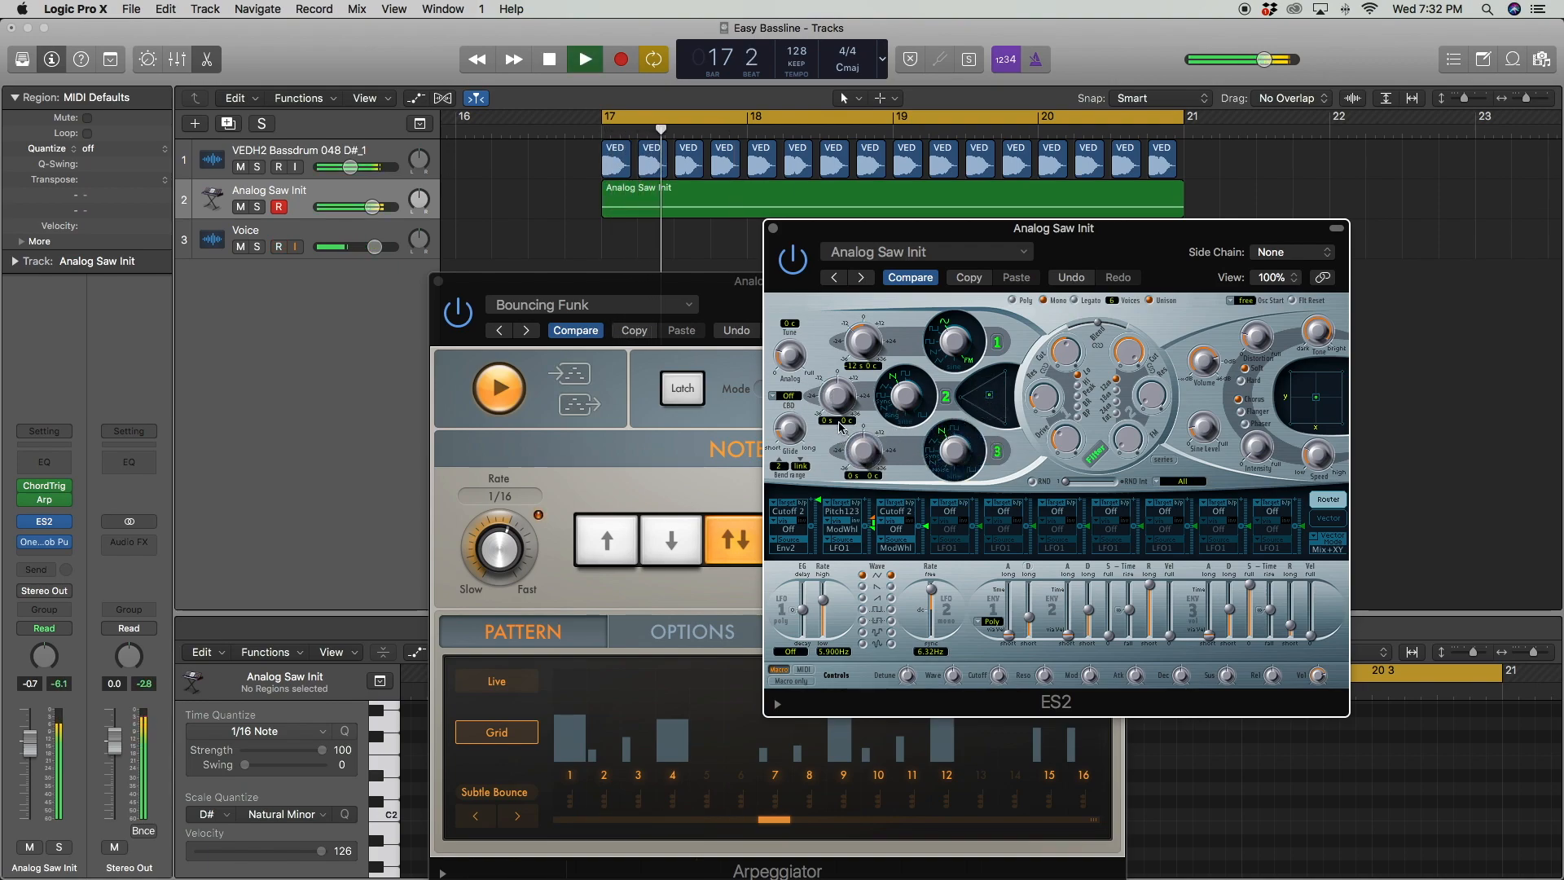
{"action": "left_click_drag", "start_coordinate": [847, 427], "coordinate": [875, 461]}
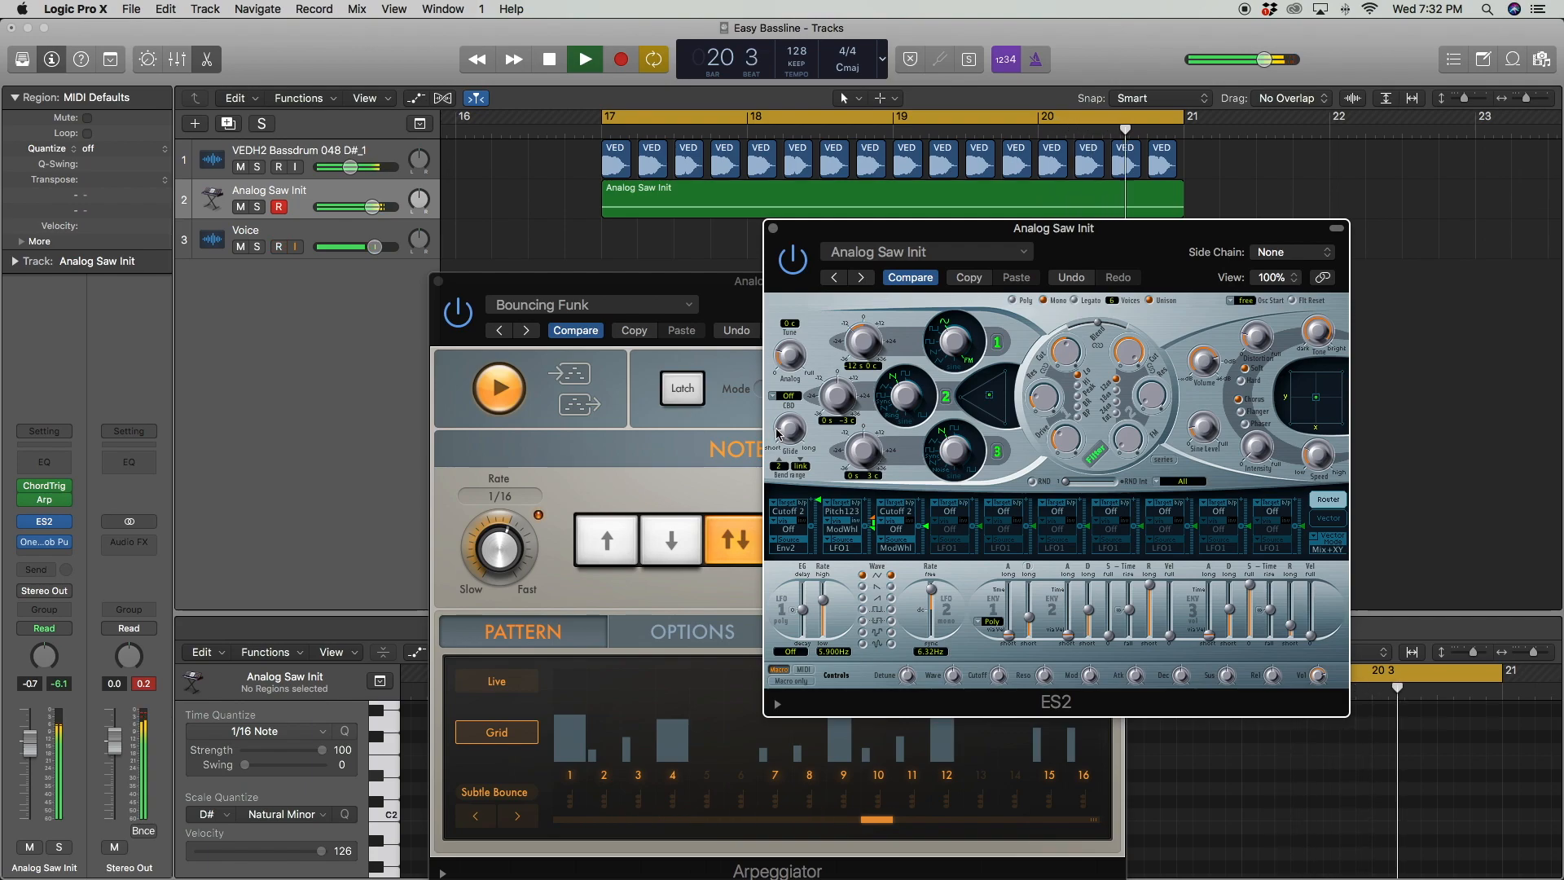
{"action": "key", "text": "space"}
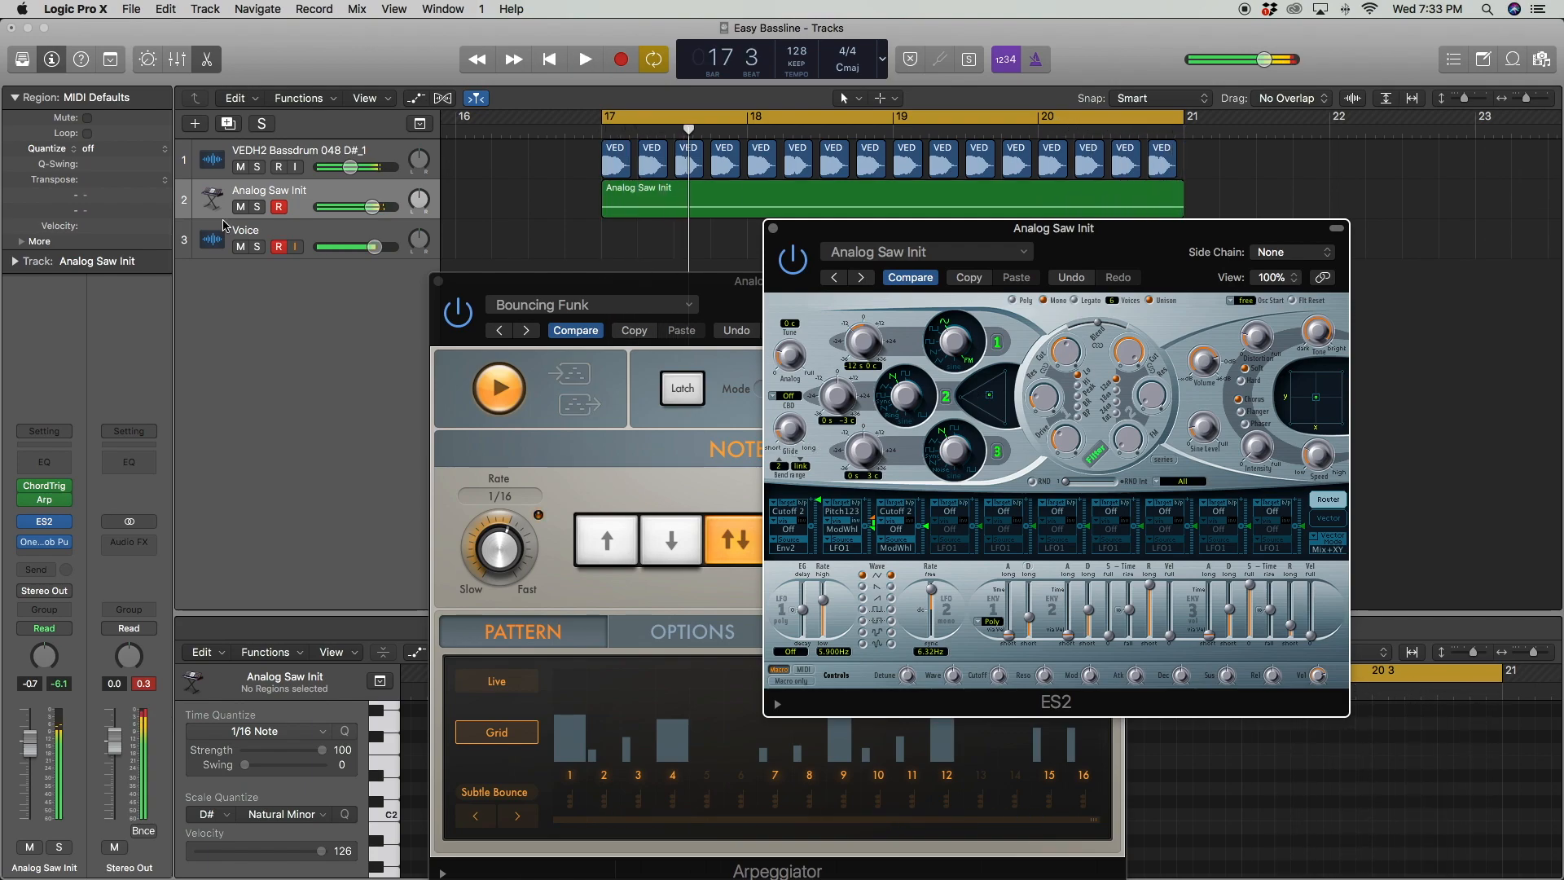
Add a Bus 1 send at -25.0 dB to the Analog Saw Init track and insert a stereo Space Designer on Aux 1
{"action": "left_click", "coordinate": [332, 187]}
{"action": "left_click", "coordinate": [49, 573]}
{"action": "left_click", "coordinate": [160, 365]}
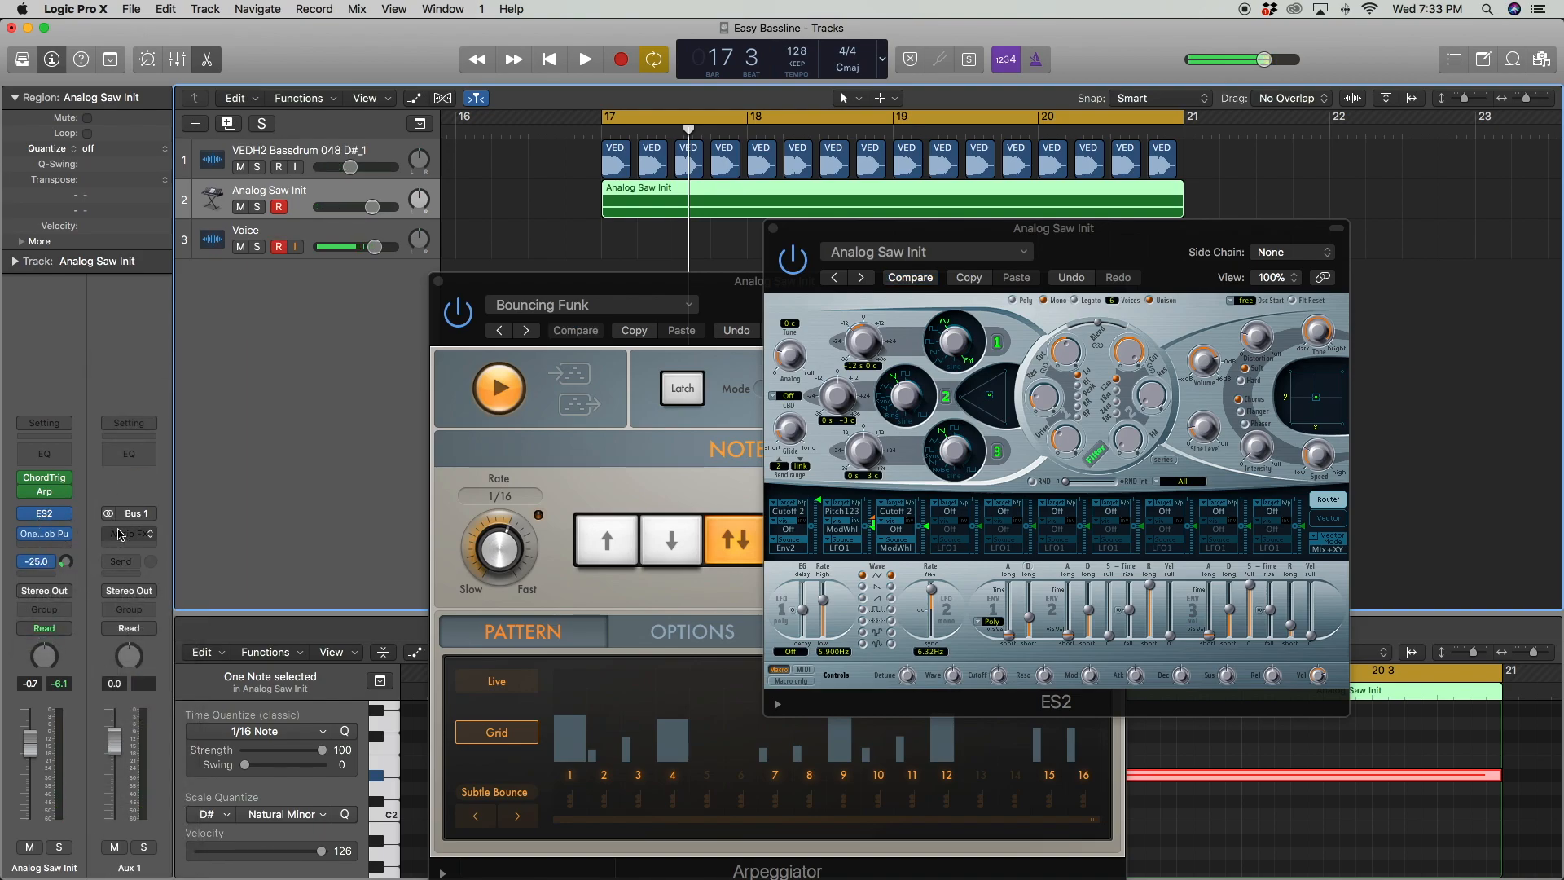
{"action": "left_click", "coordinate": [120, 534]}
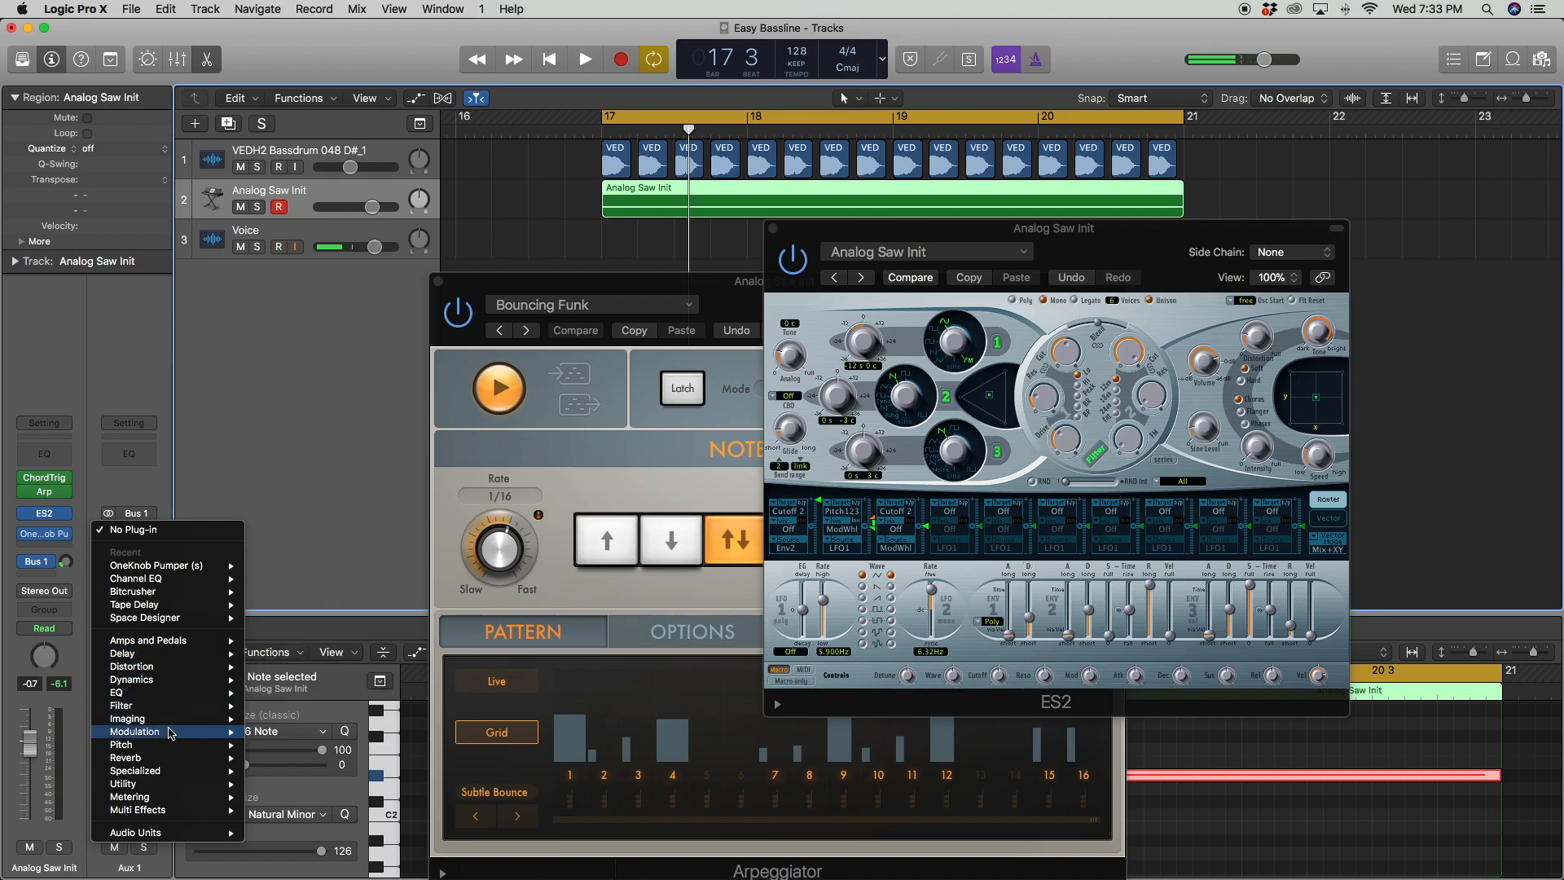
{"action": "mouse_move", "coordinate": [179, 758]}
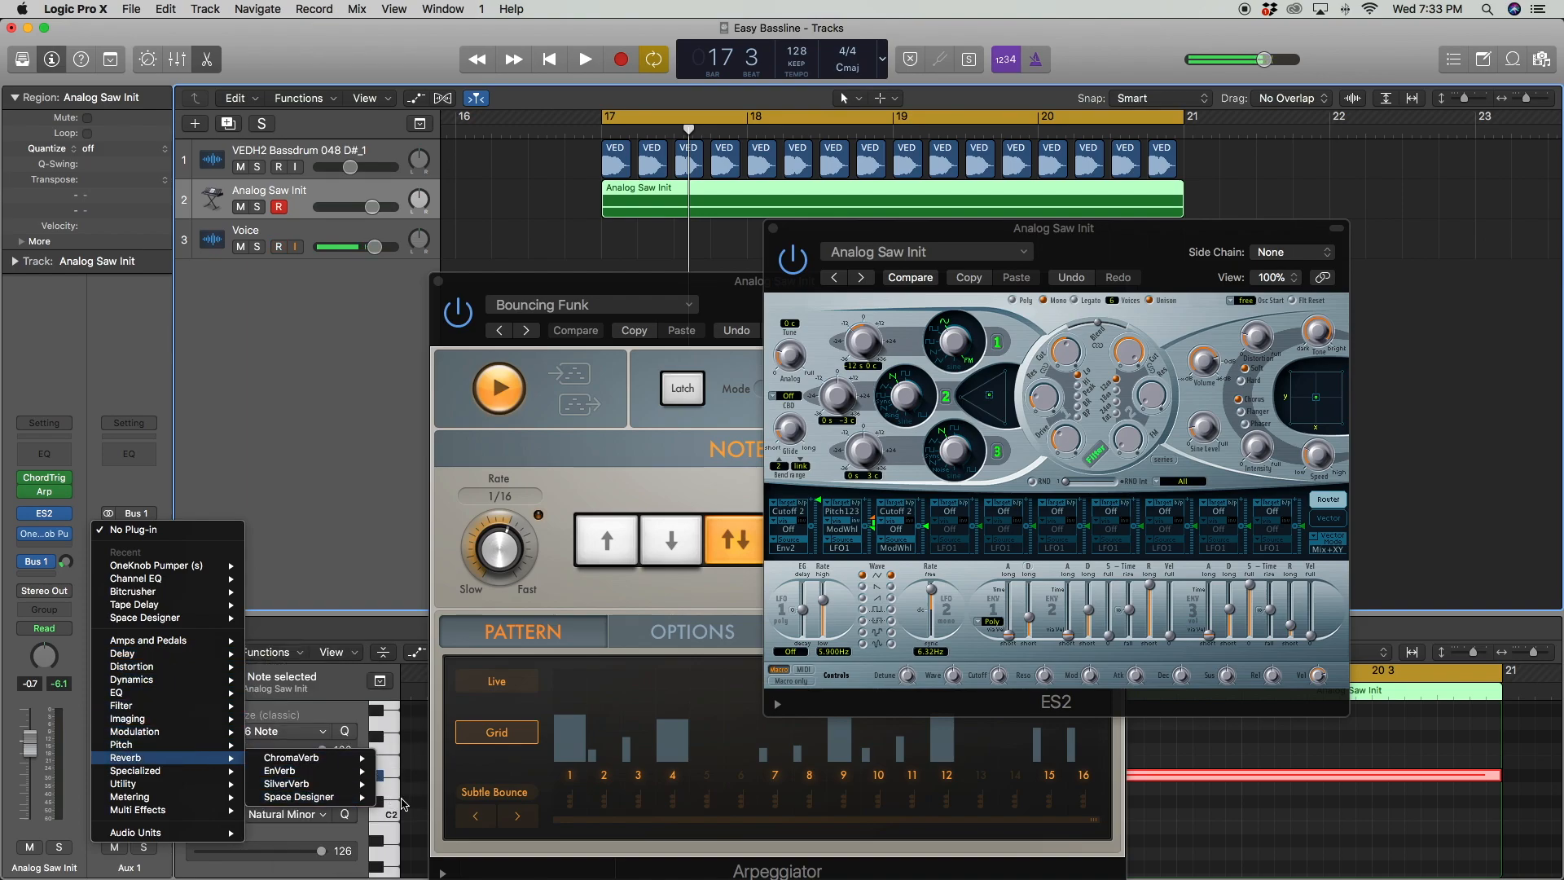
{"action": "mouse_move", "coordinate": [368, 798]}
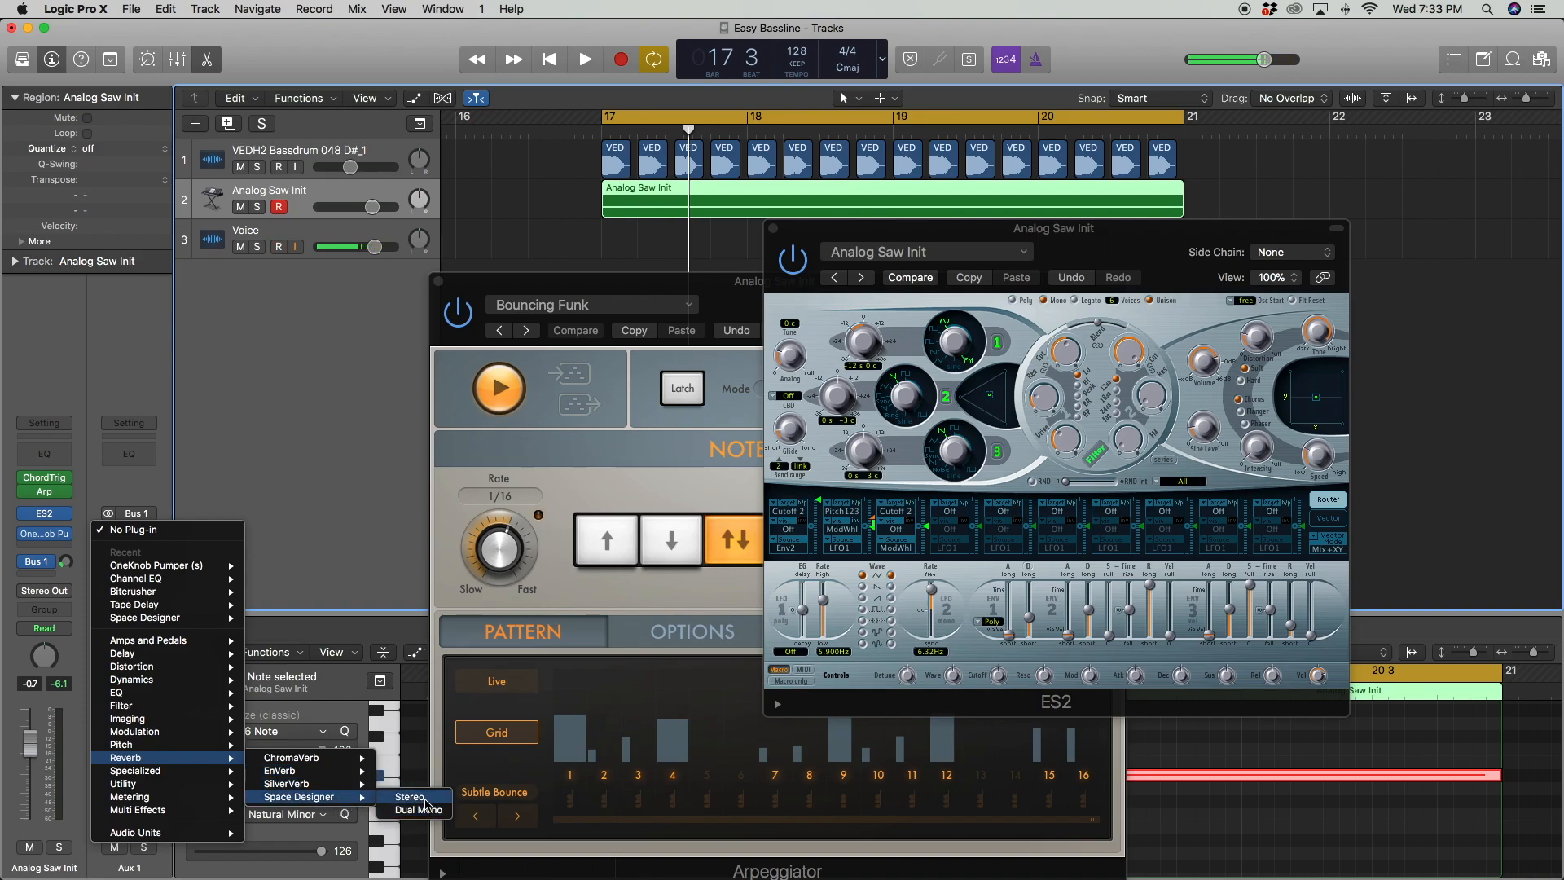
{"action": "left_click", "coordinate": [411, 797]}
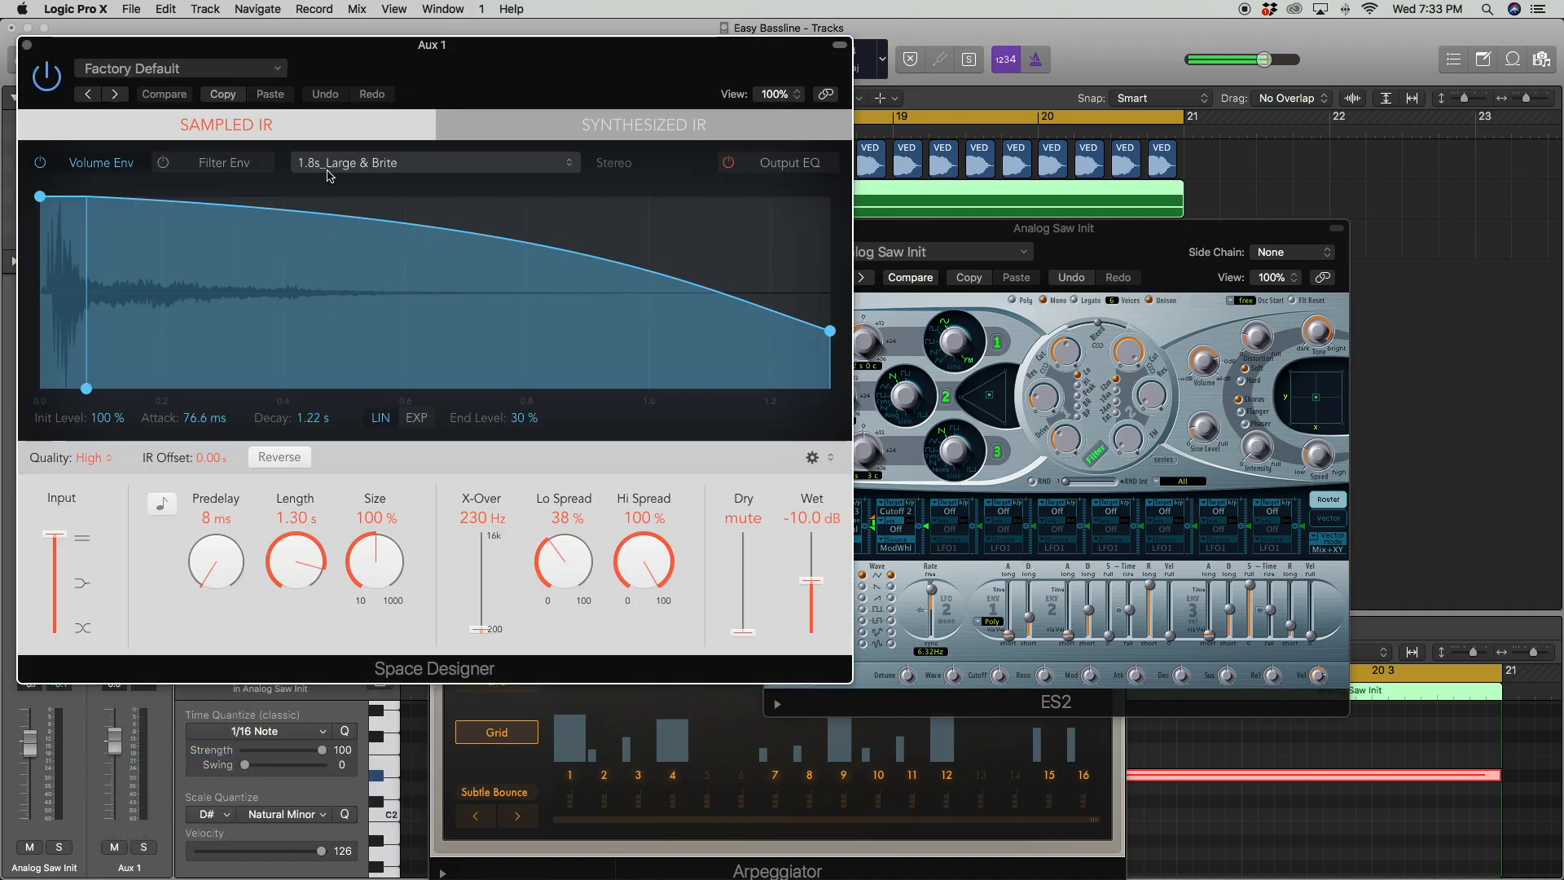
Load Space Designer's 0.3s Jazz Guitar Room preset from the small-space rooms and close its window
{"action": "left_click", "coordinate": [377, 173]}
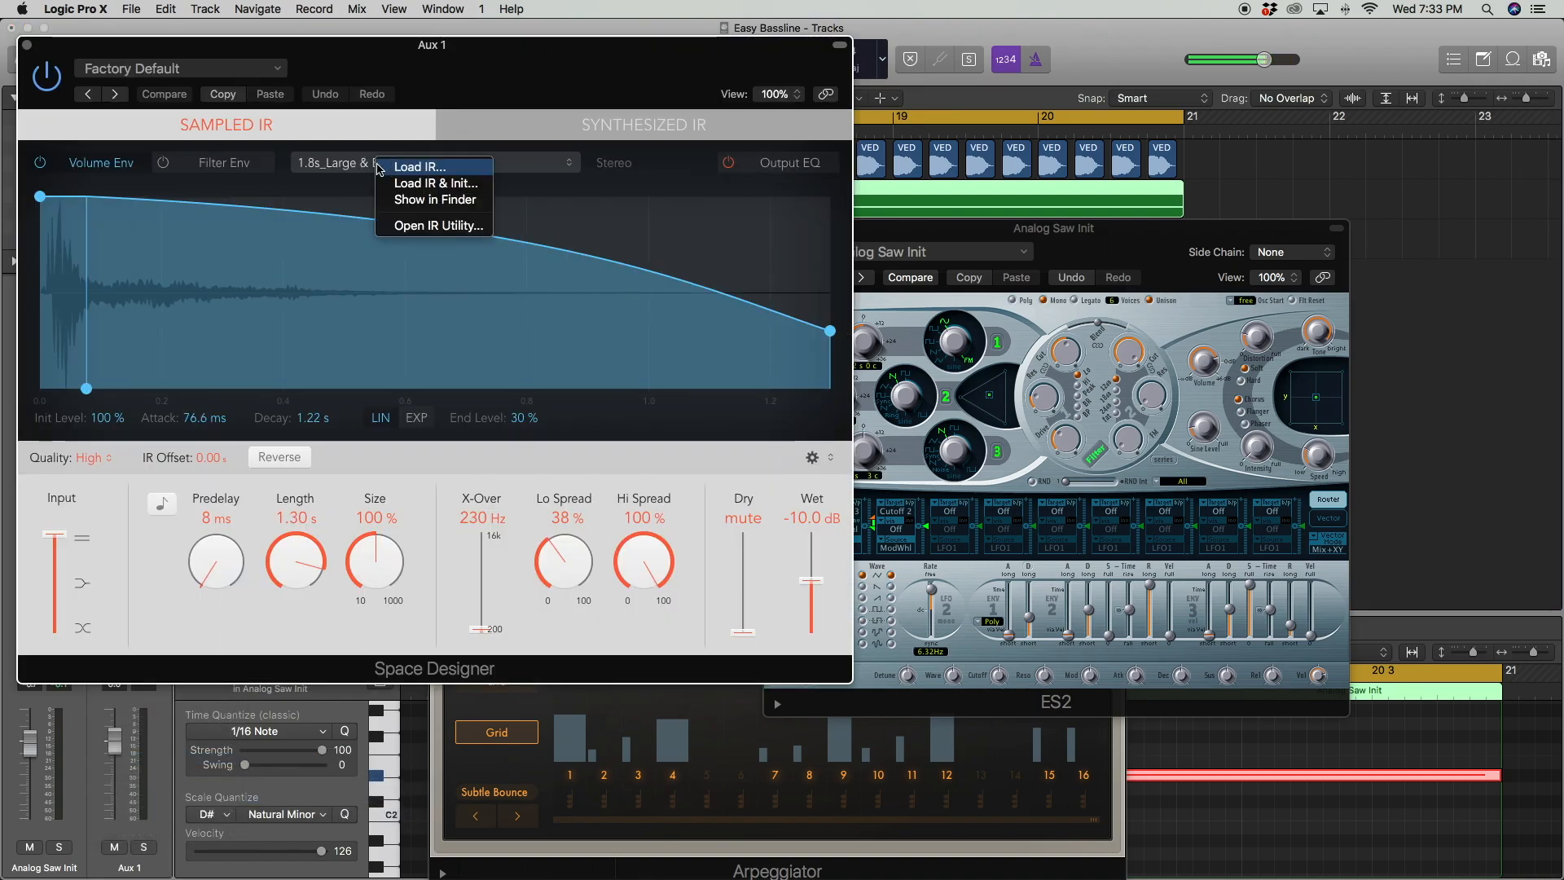
{"action": "left_click", "coordinate": [148, 125]}
{"action": "left_click", "coordinate": [147, 68]}
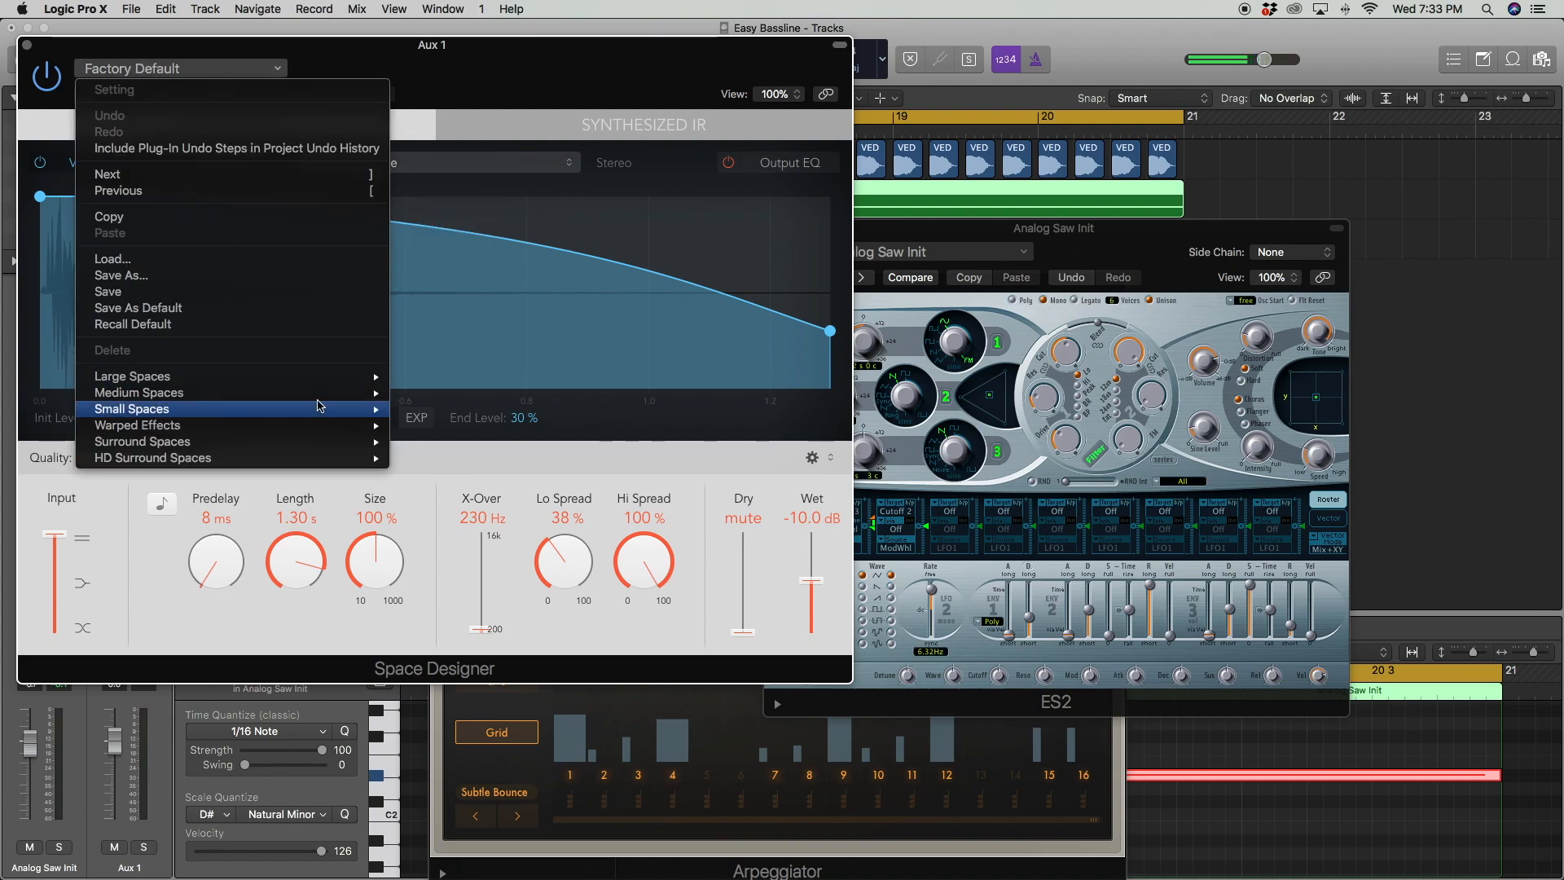
{"action": "mouse_move", "coordinate": [326, 409]}
{"action": "mouse_move", "coordinate": [457, 409]}
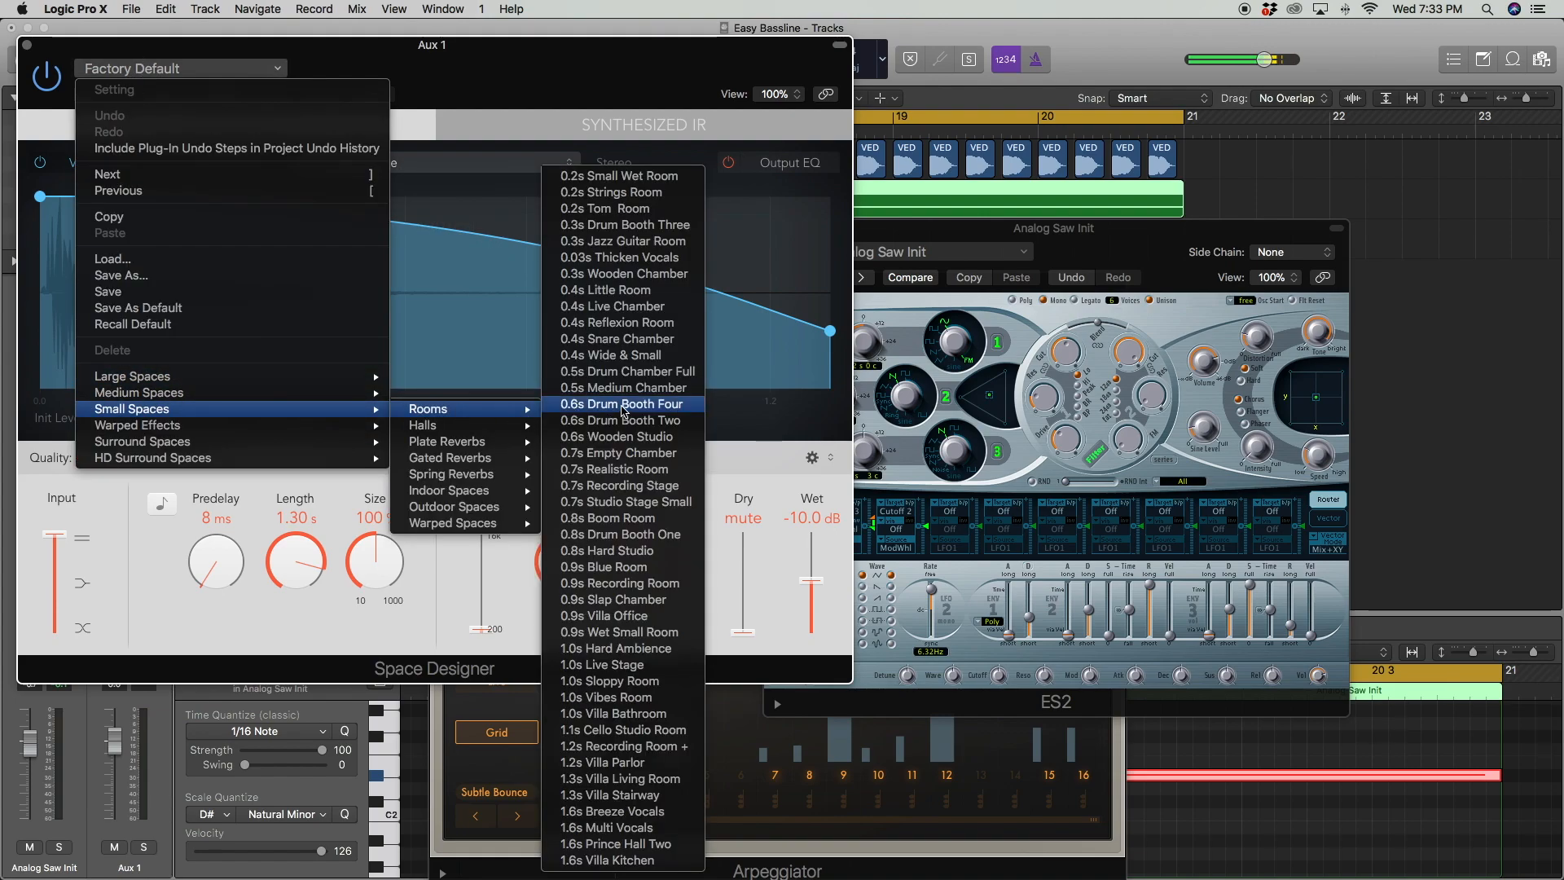
{"action": "left_click", "coordinate": [660, 242]}
{"action": "left_click_drag", "start_coordinate": [88, 53], "coordinate": [396, 159]}
{"action": "left_click", "coordinate": [334, 152]}
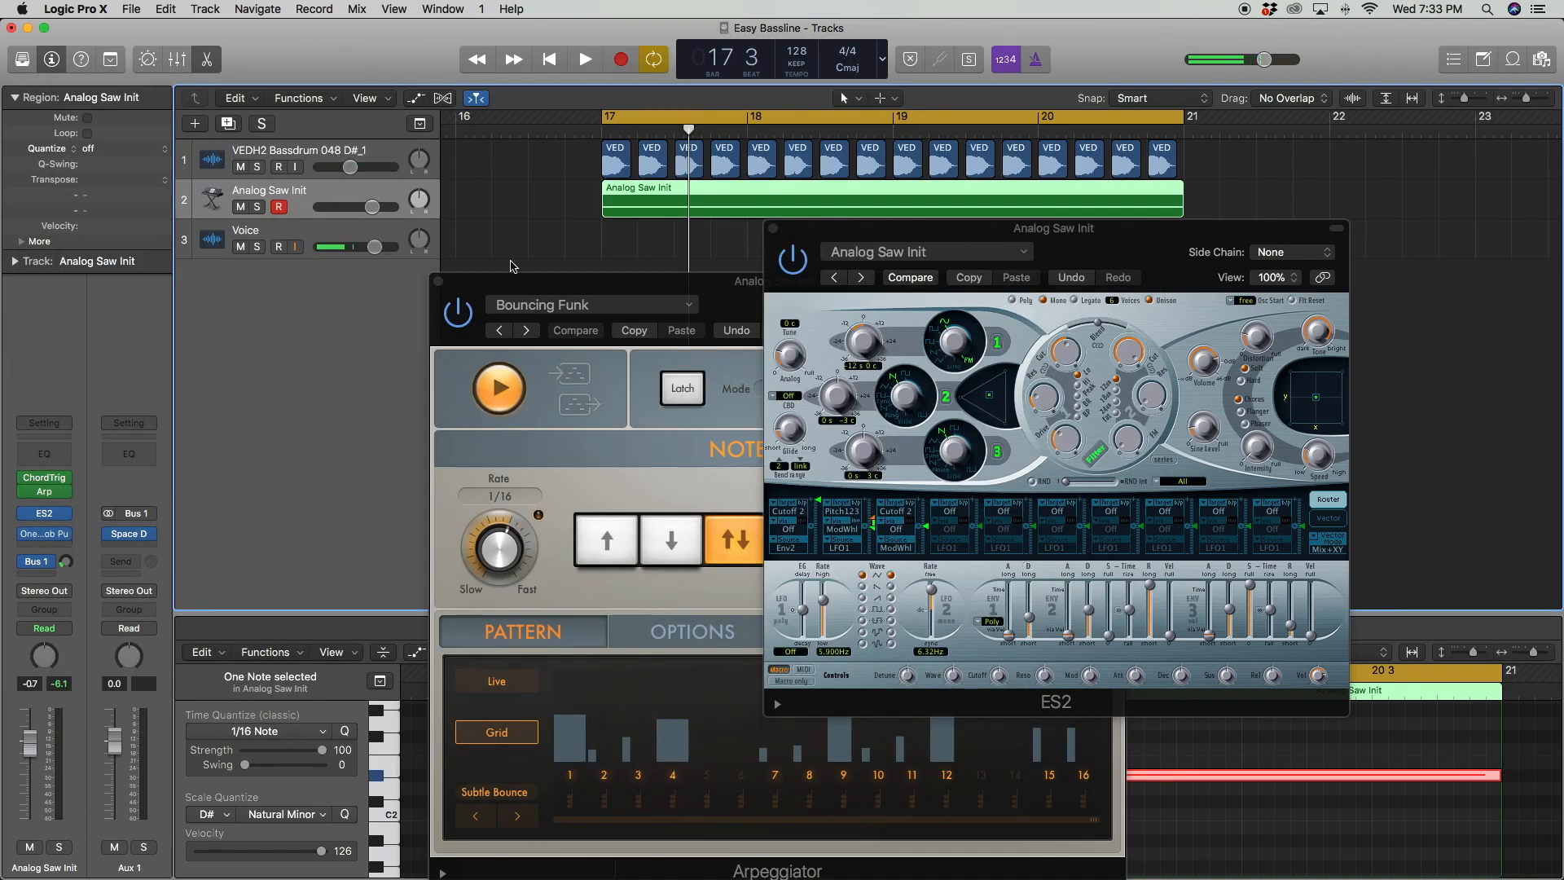
Insert a Channel EQ after Space Designer on Aux 1, enable its low cut and raise the cutoff frequency
{"action": "left_click", "coordinate": [479, 260]}
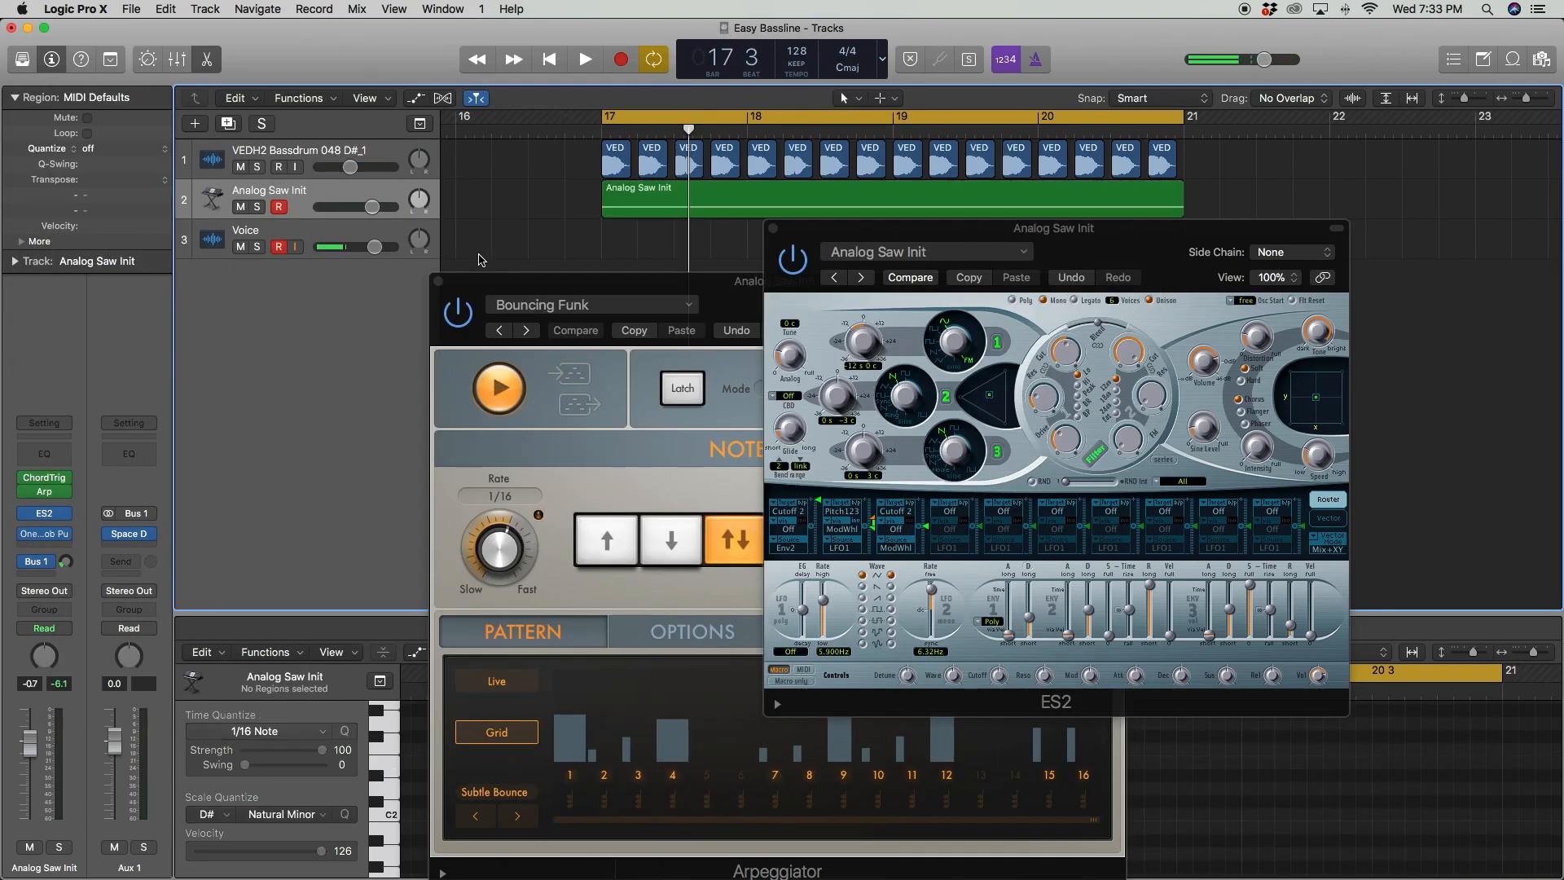
{"action": "left_click", "coordinate": [117, 546]}
{"action": "mouse_move", "coordinate": [160, 608]}
{"action": "left_click", "coordinate": [248, 609]}
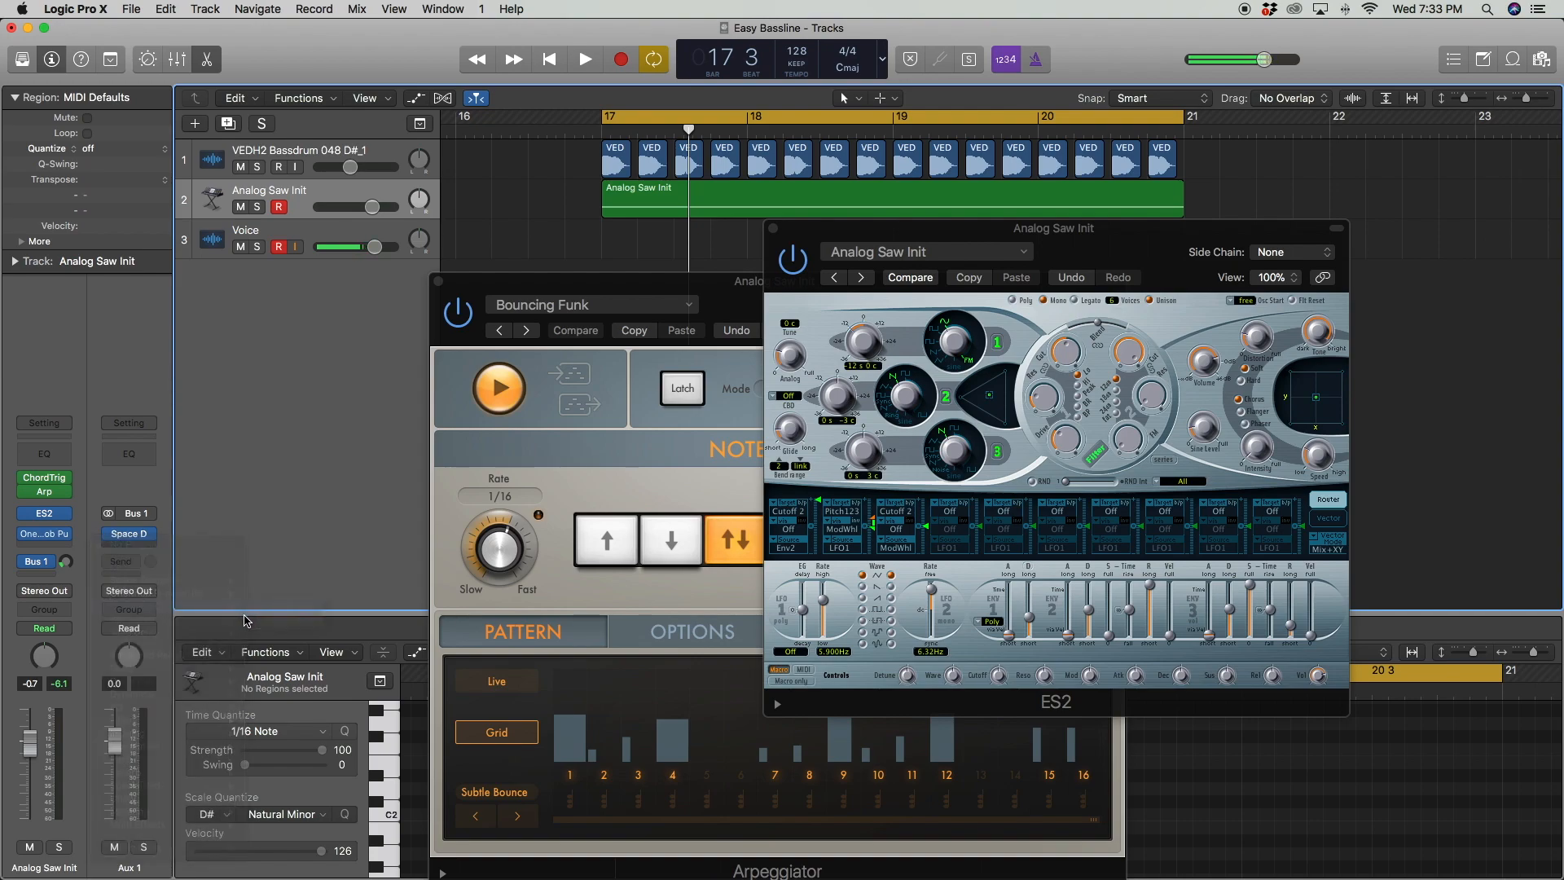
{"action": "left_click", "coordinate": [76, 126]}
{"action": "left_click_drag", "start_coordinate": [65, 339], "coordinate": [64, 305]}
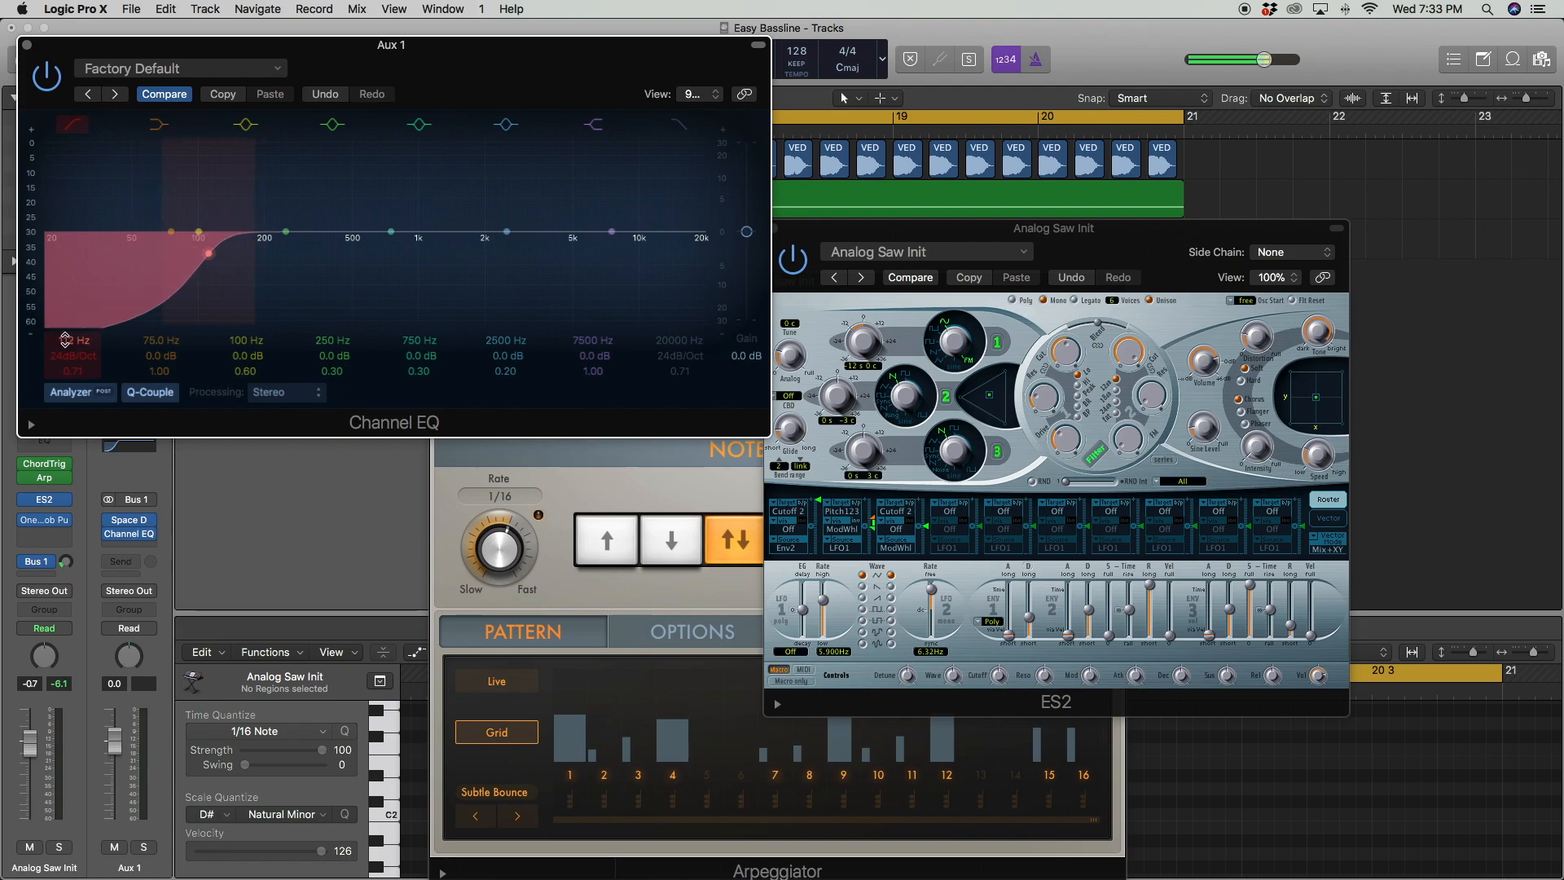
{"action": "left_click", "coordinate": [27, 47]}
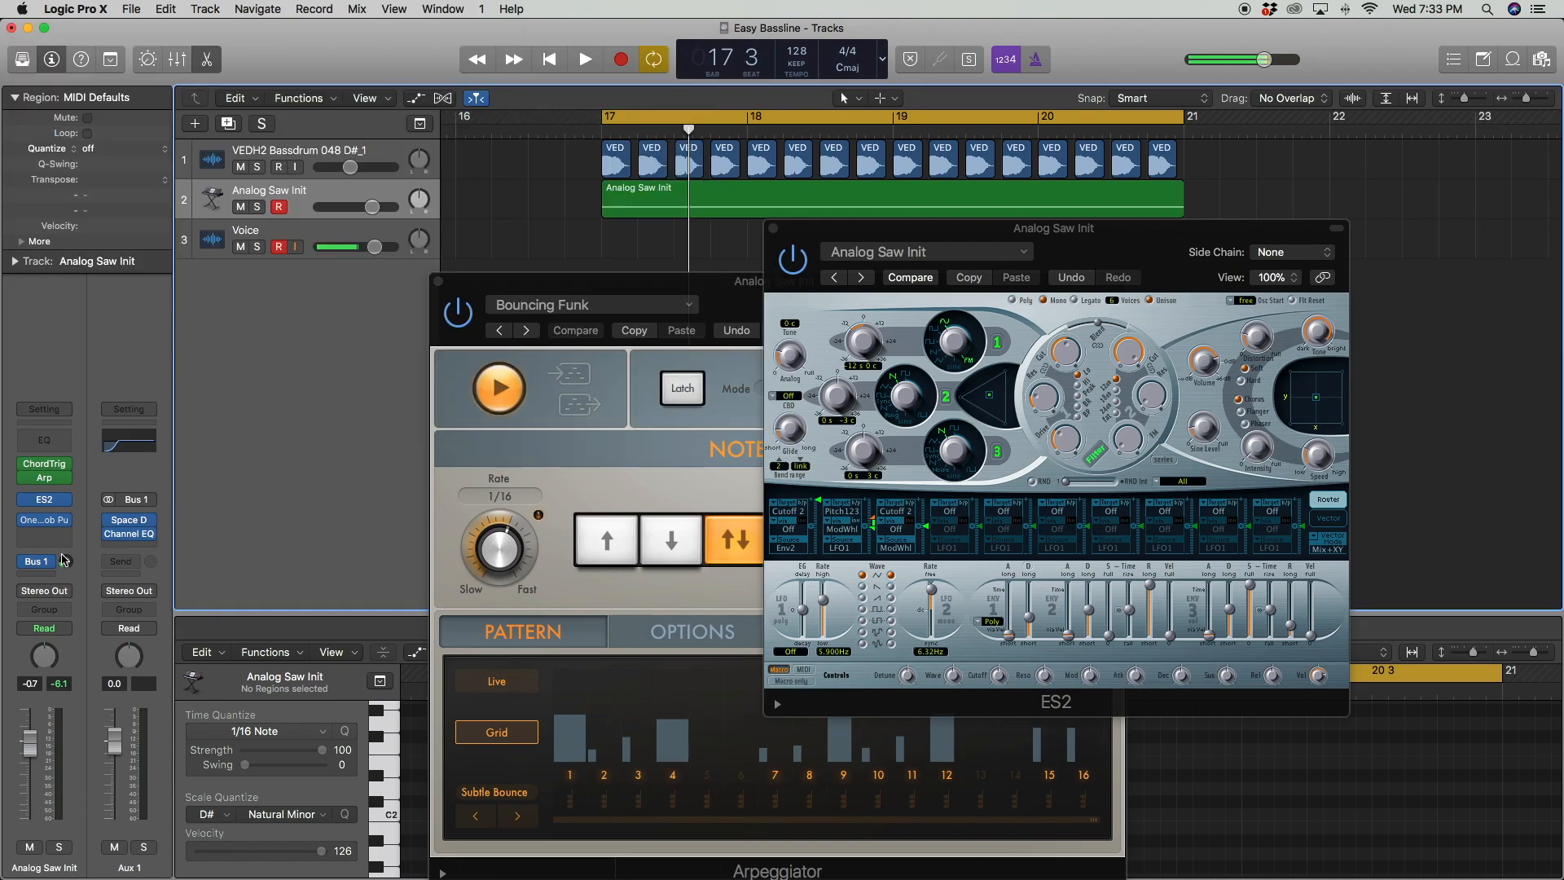
Adjust the Analog Saw Init track's Bus 1 send level during playback and close the ES2 and Arpeggiator windows
{"action": "key", "text": "space"}
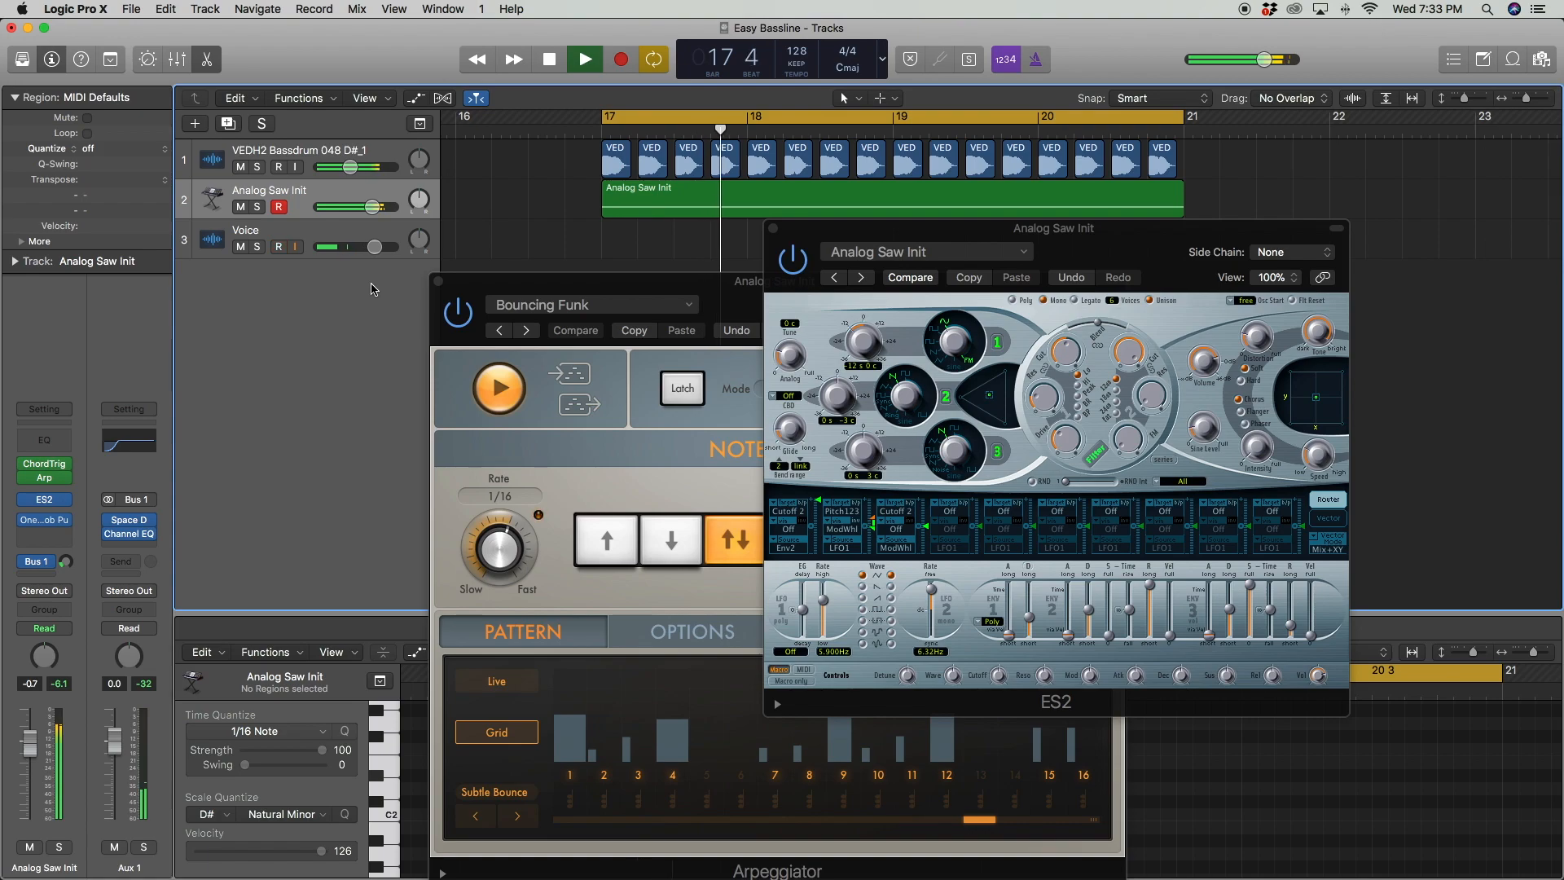
{"action": "mouse_move", "coordinate": [71, 563]}
{"action": "left_mouse_down"}
{"action": "mouse_move", "coordinate": [61, 436]}
{"action": "mouse_move", "coordinate": [61, 561]}
{"action": "left_mouse_up"}
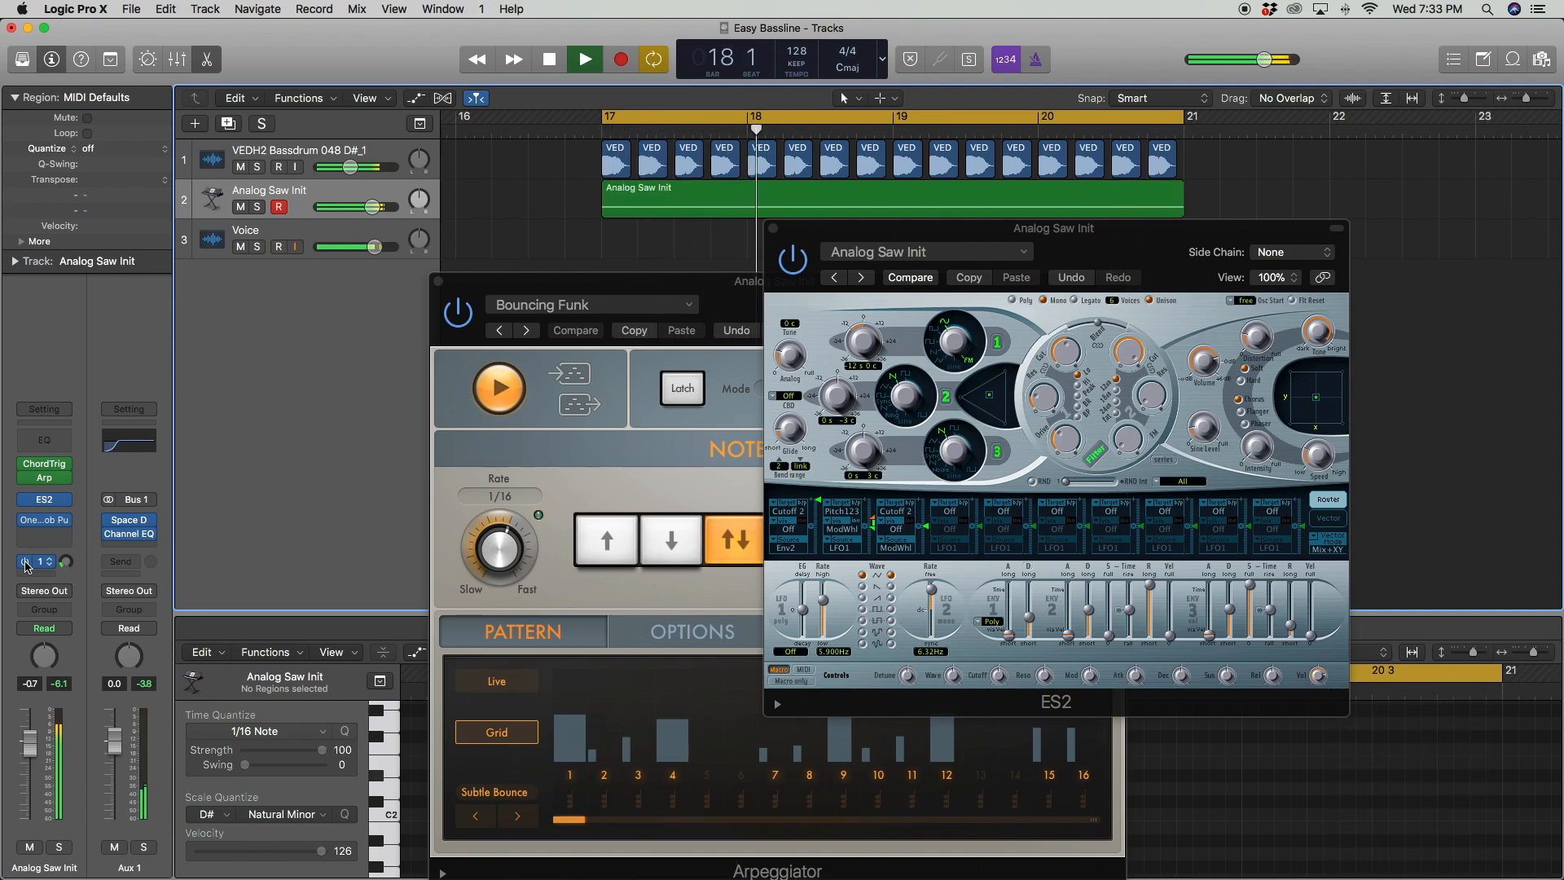
{"action": "left_click", "coordinate": [62, 565]}
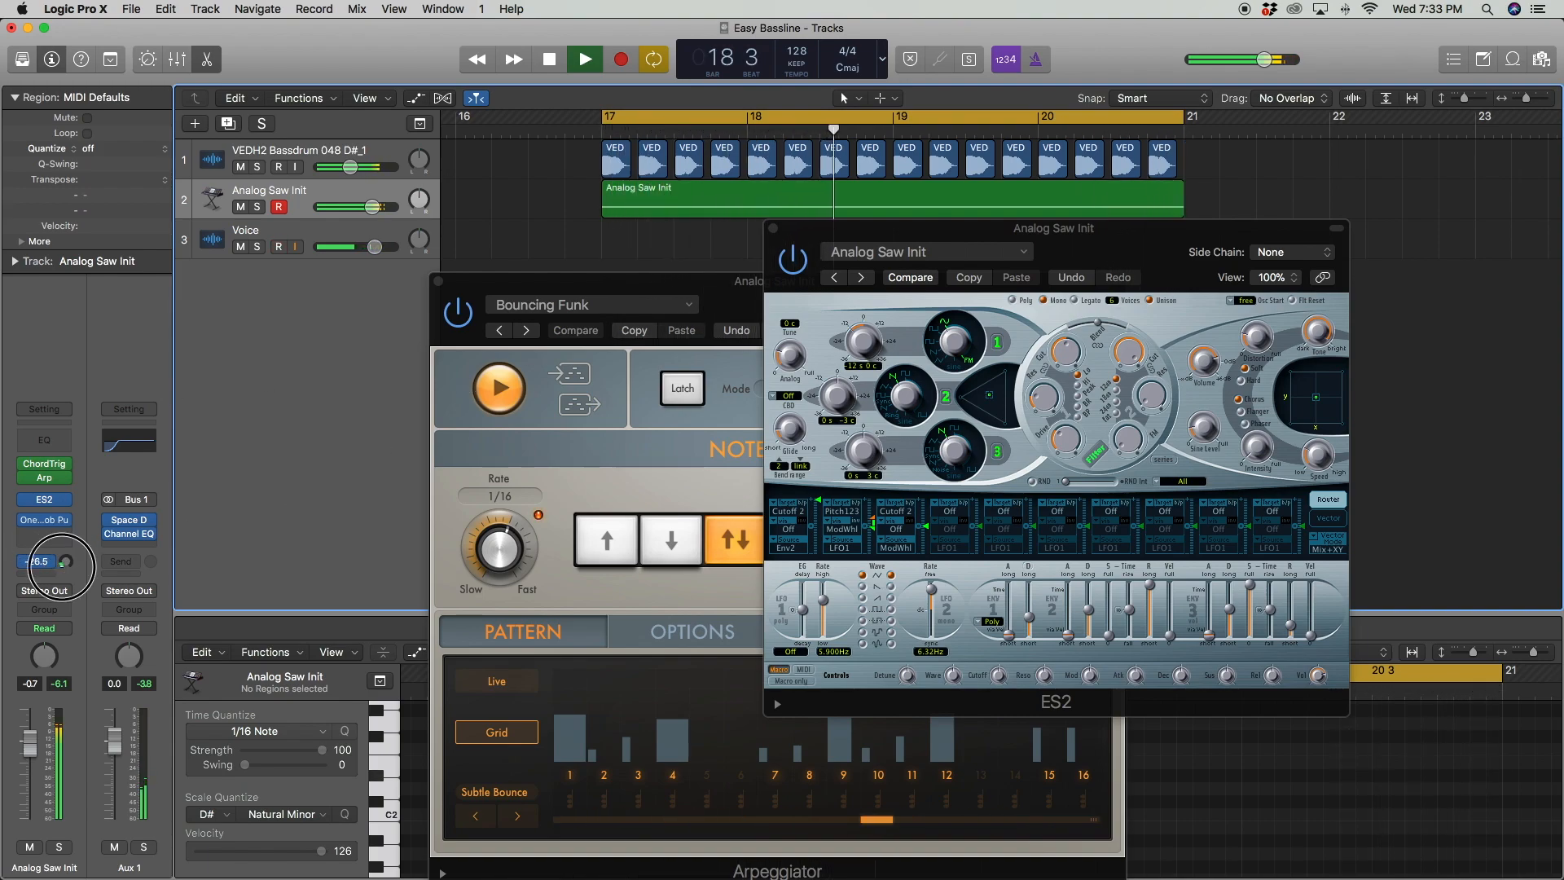
{"action": "left_click", "coordinate": [773, 229]}
{"action": "left_click", "coordinate": [438, 281]}
{"action": "key", "text": "space"}
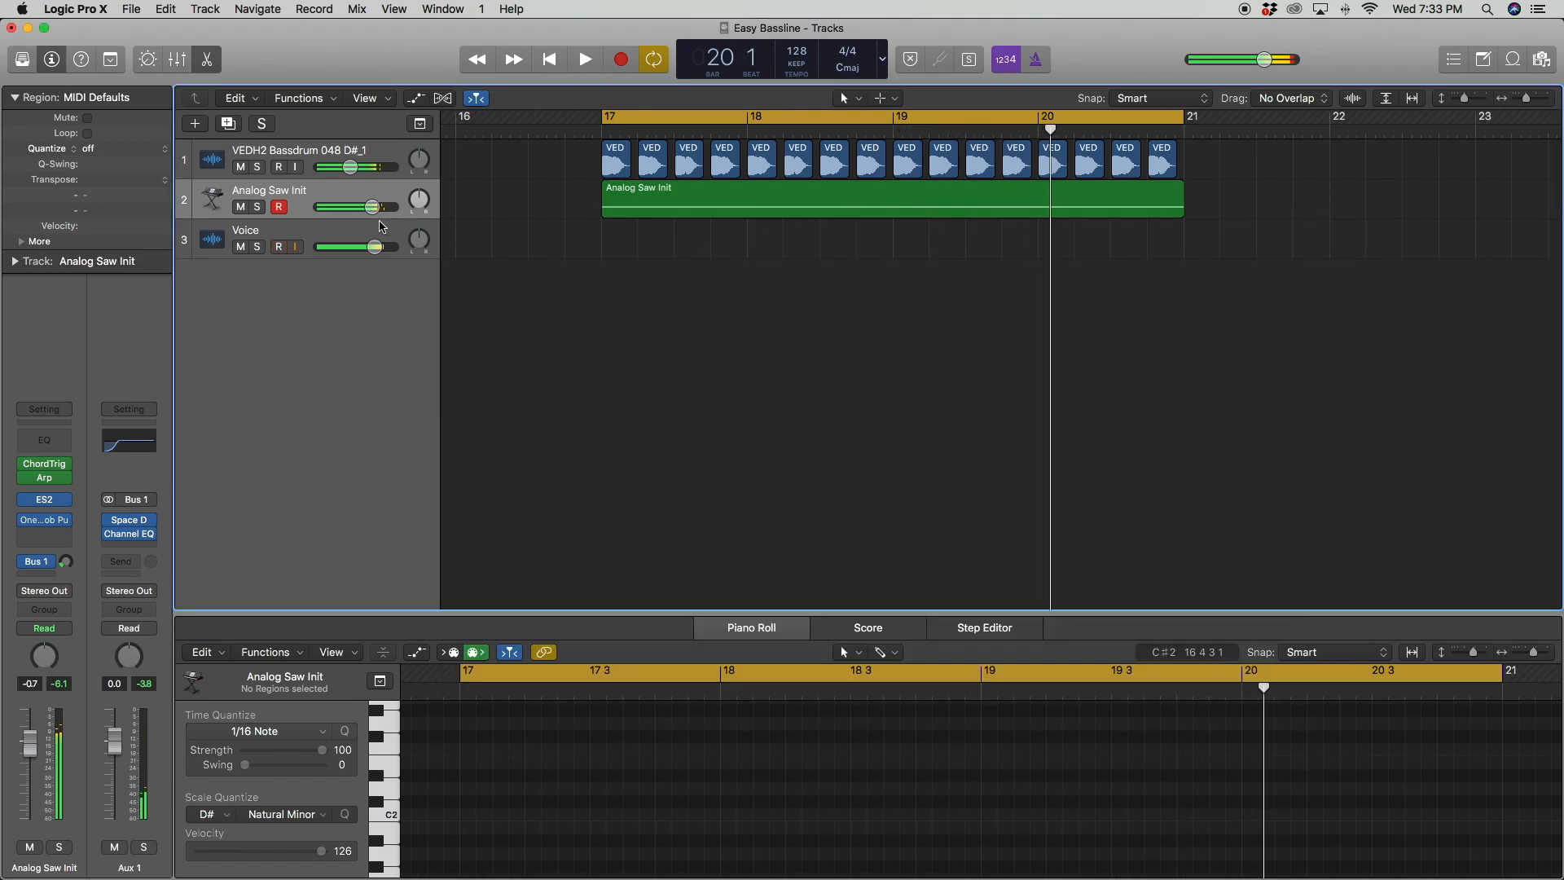
Insert a Channel EQ after the OneKnob Pumper on the Analog Saw Init track and enable its high cut
{"action": "left_click", "coordinate": [363, 190]}
{"action": "left_click", "coordinate": [42, 524]}
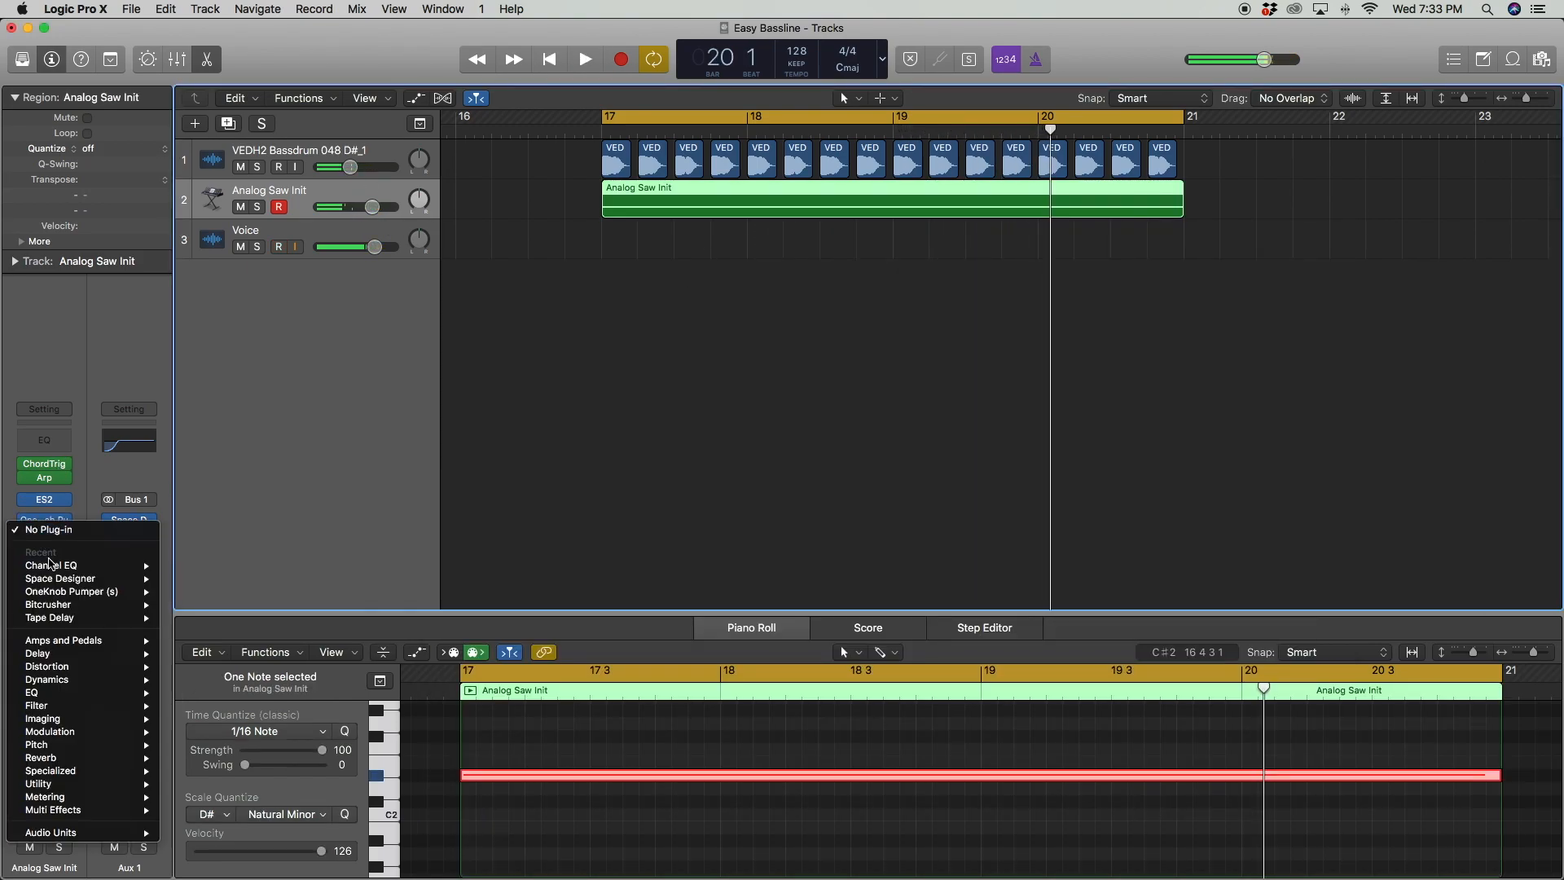
{"action": "left_click", "coordinate": [162, 568]}
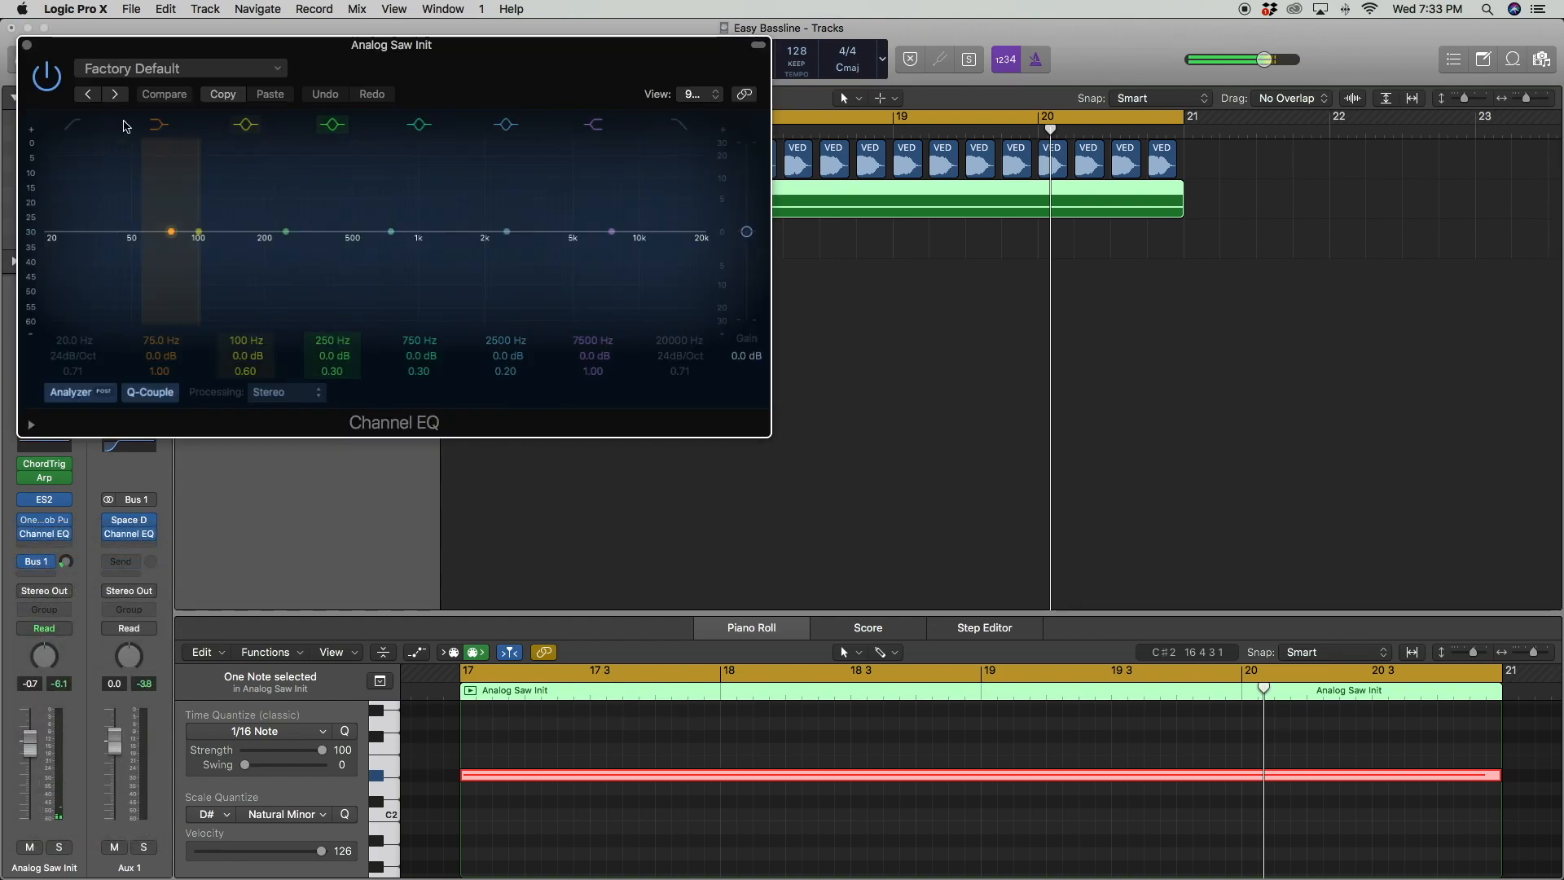
{"action": "left_click", "coordinate": [682, 127]}
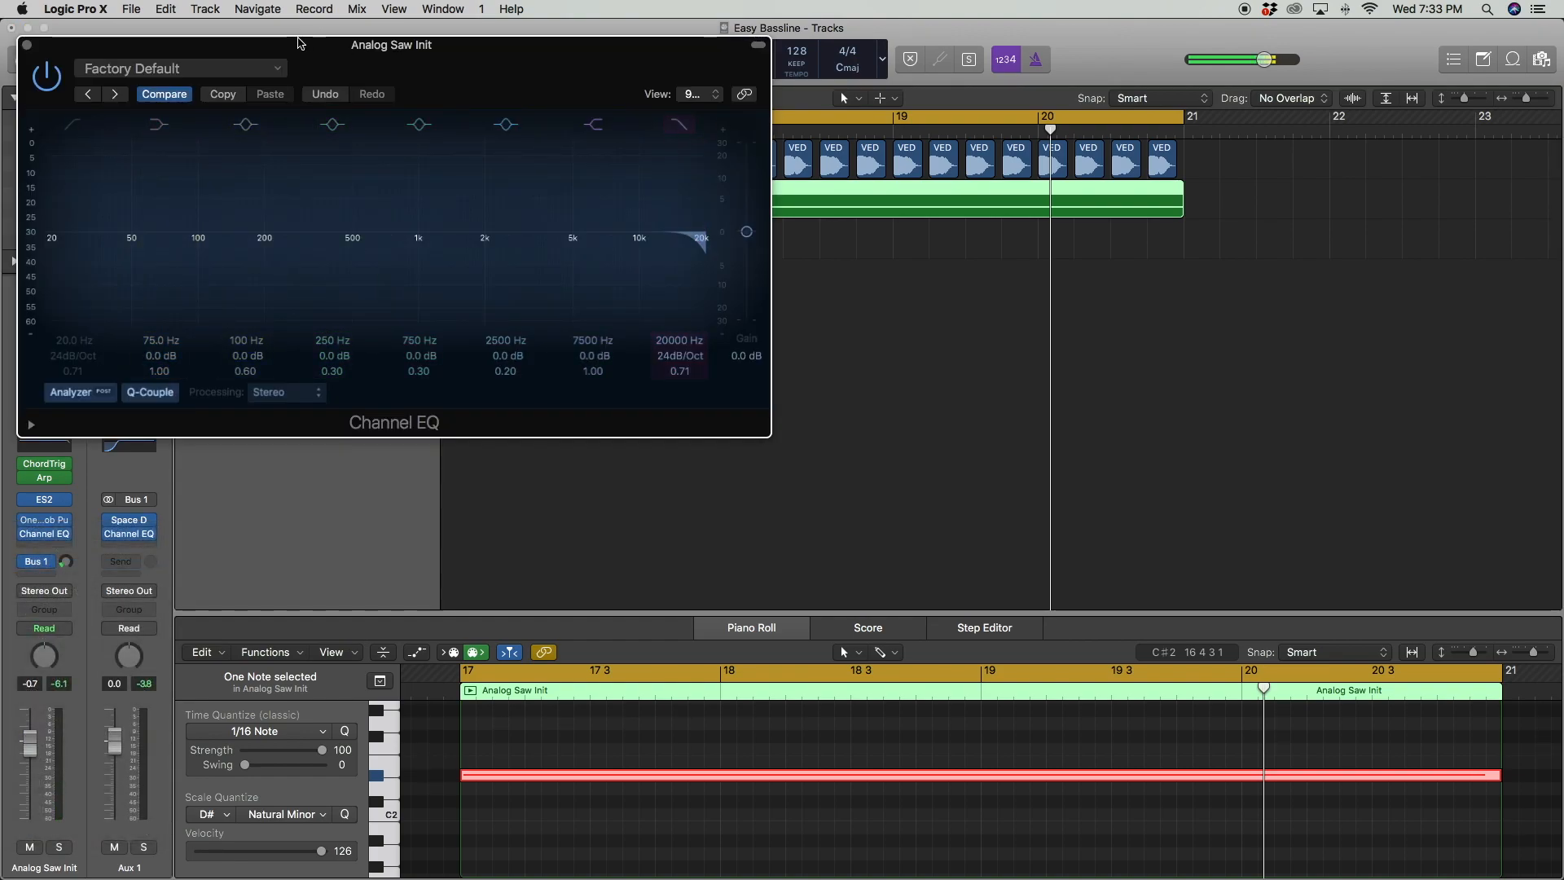
{"action": "left_click", "coordinate": [30, 46]}
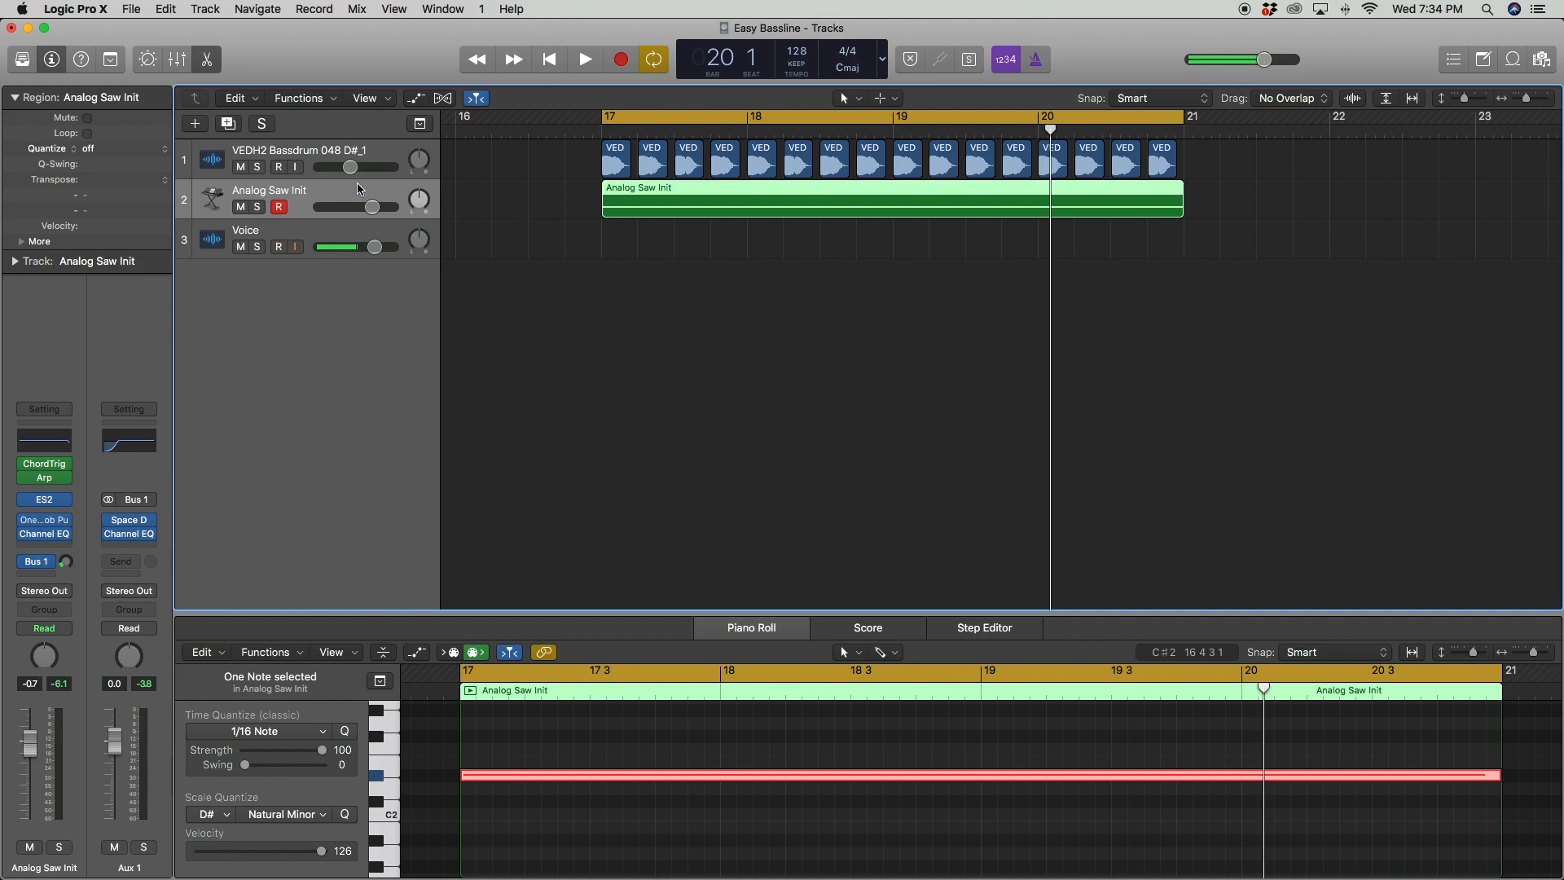
Show track automation and set the Analog Saw Init lane to the Channel EQ's High Cut Frequency
{"action": "key", "text": "a"}
{"action": "left_click", "coordinate": [359, 271]}
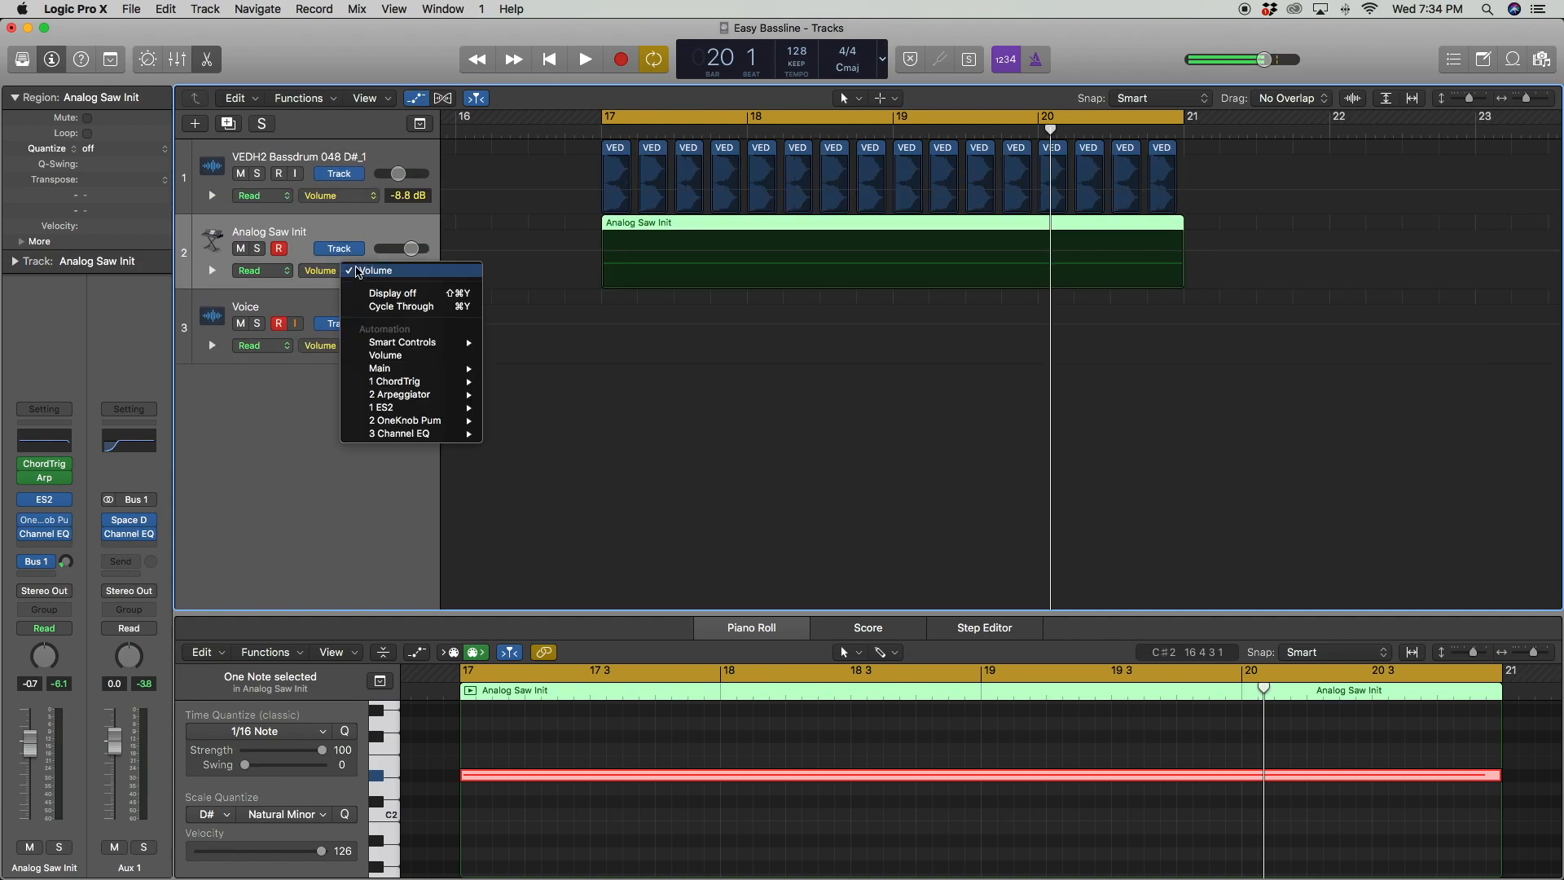
{"action": "mouse_move", "coordinate": [453, 433]}
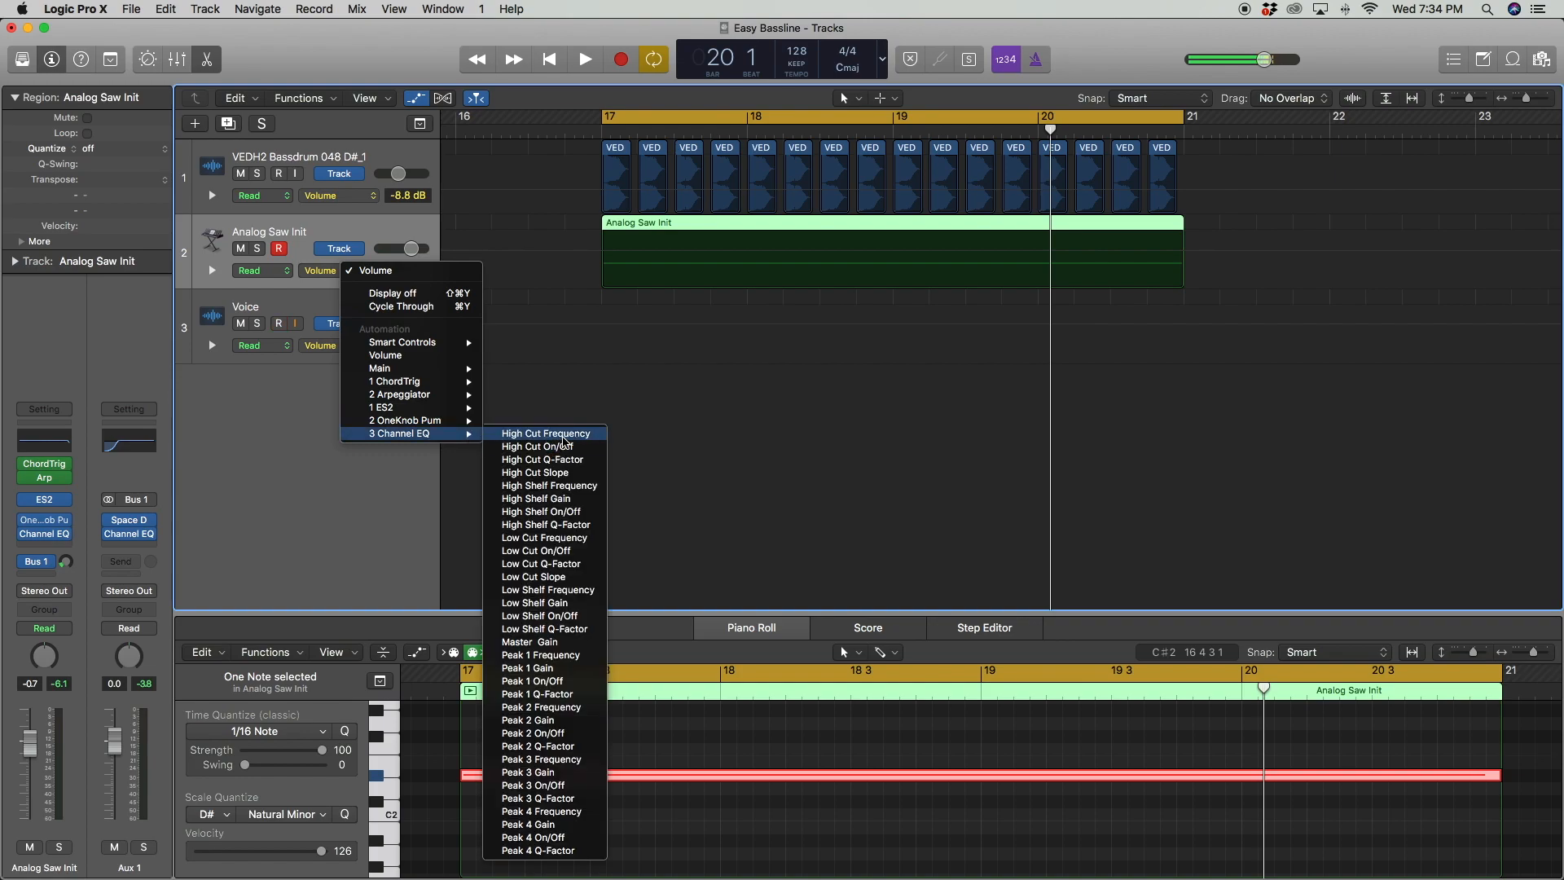
{"action": "left_click", "coordinate": [564, 435]}
Automate the high cut to rise from about 146 Hz at bar 17 to 20000 Hz at bar 21 and audition it
{"action": "left_click", "coordinate": [600, 238]}
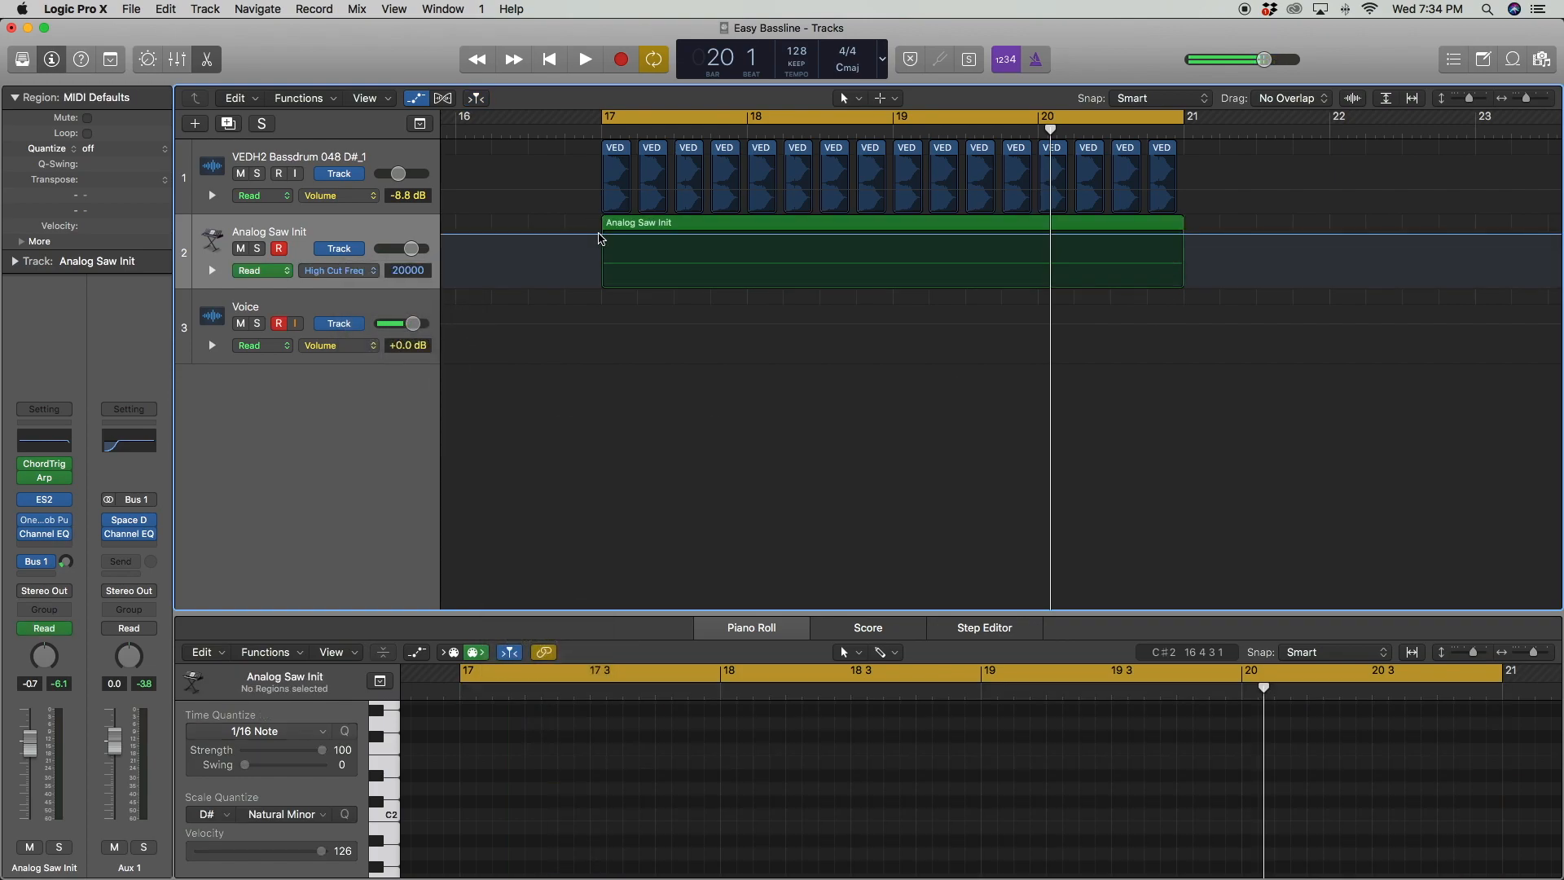
{"action": "left_click", "coordinate": [1181, 234]}
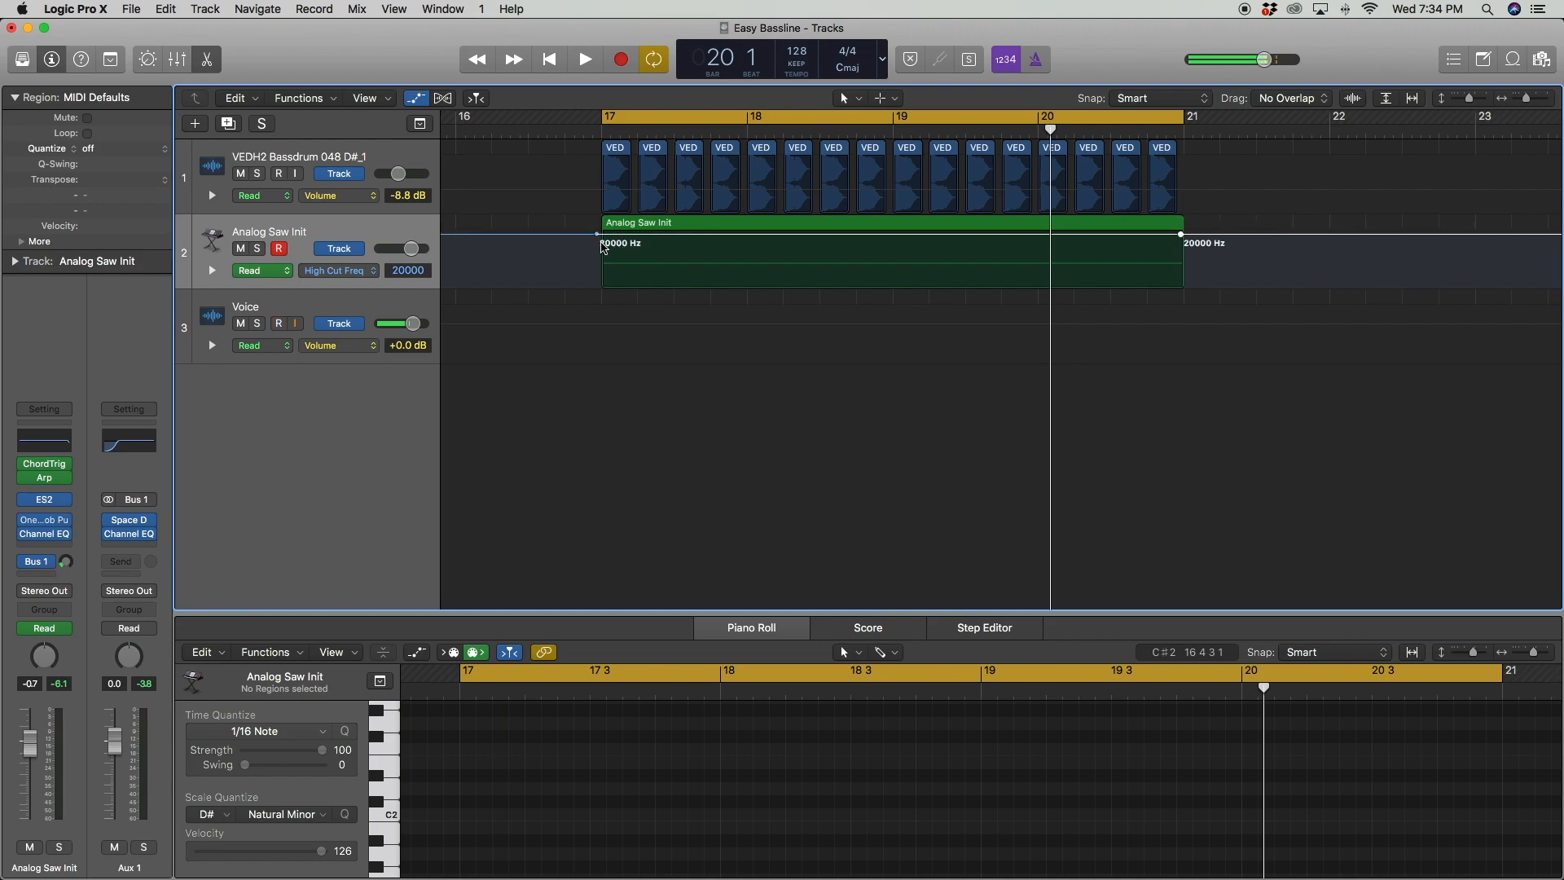
{"action": "left_click_drag", "start_coordinate": [595, 236], "coordinate": [599, 279]}
{"action": "key", "text": "space"}
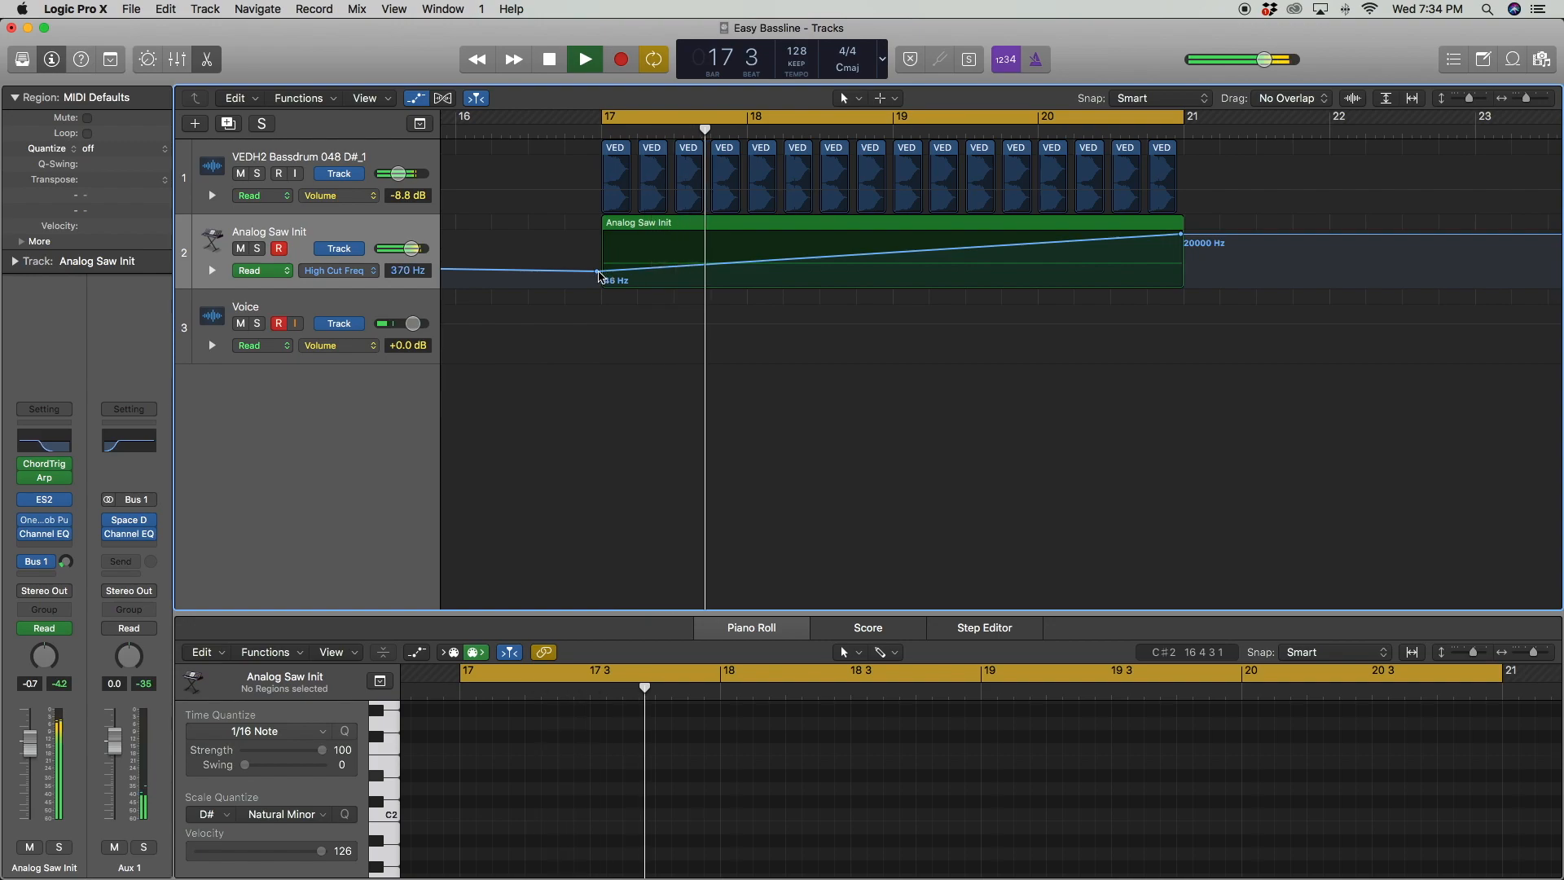
{"action": "key", "text": "a"}
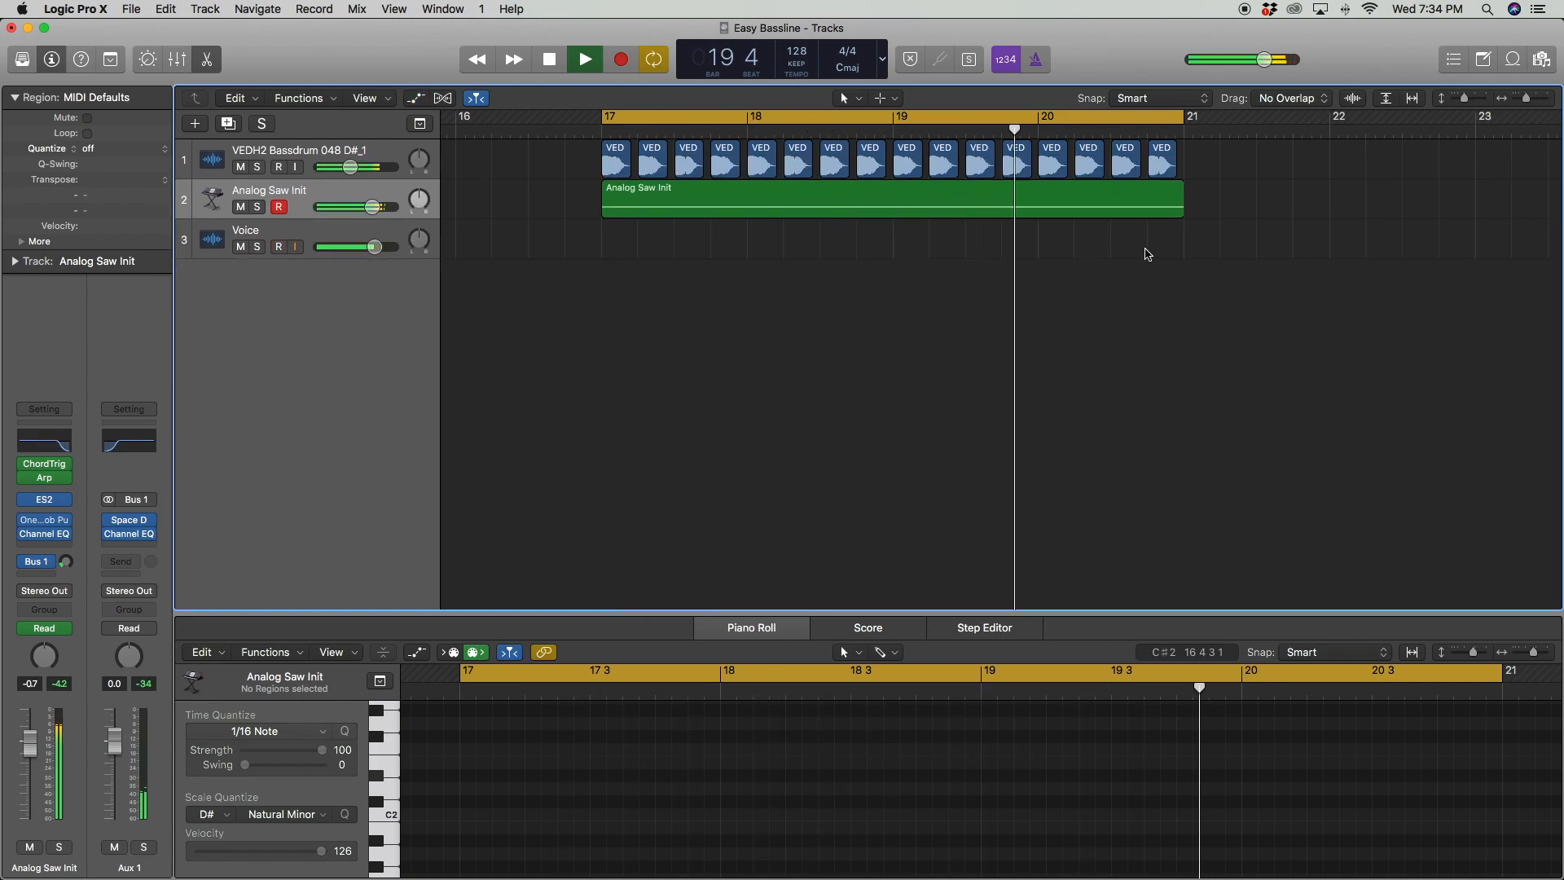
{"action": "key", "text": "space"}
Duplicate the four-bar Analog Saw Init region at bar 21 without copying its automation data, and check the automation lane
{"action": "left_click", "coordinate": [835, 198]}
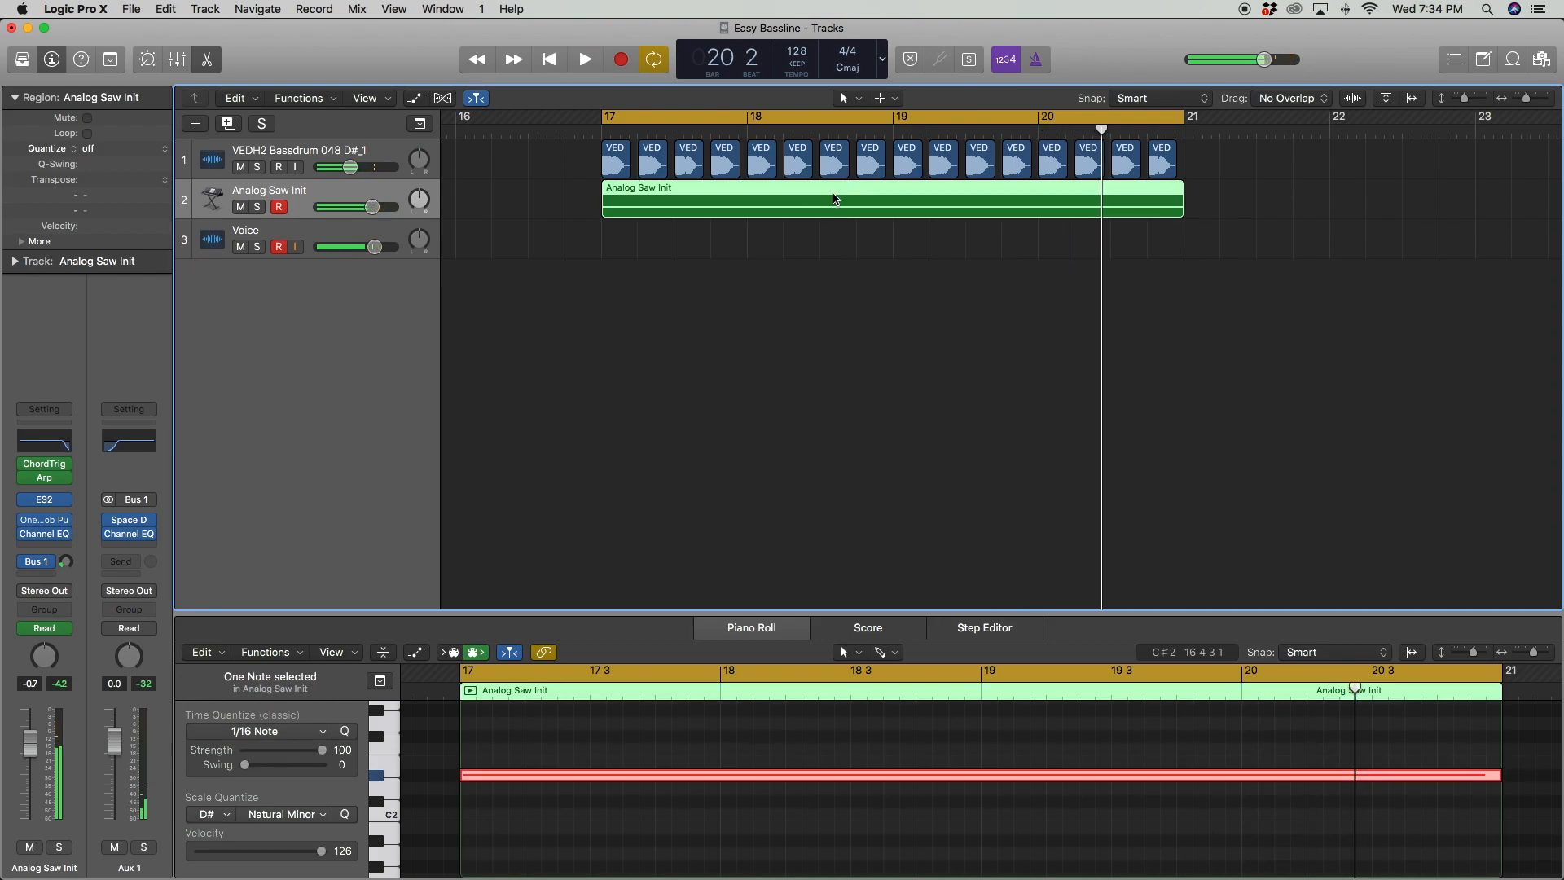
{"action": "key", "text": "super+c"}
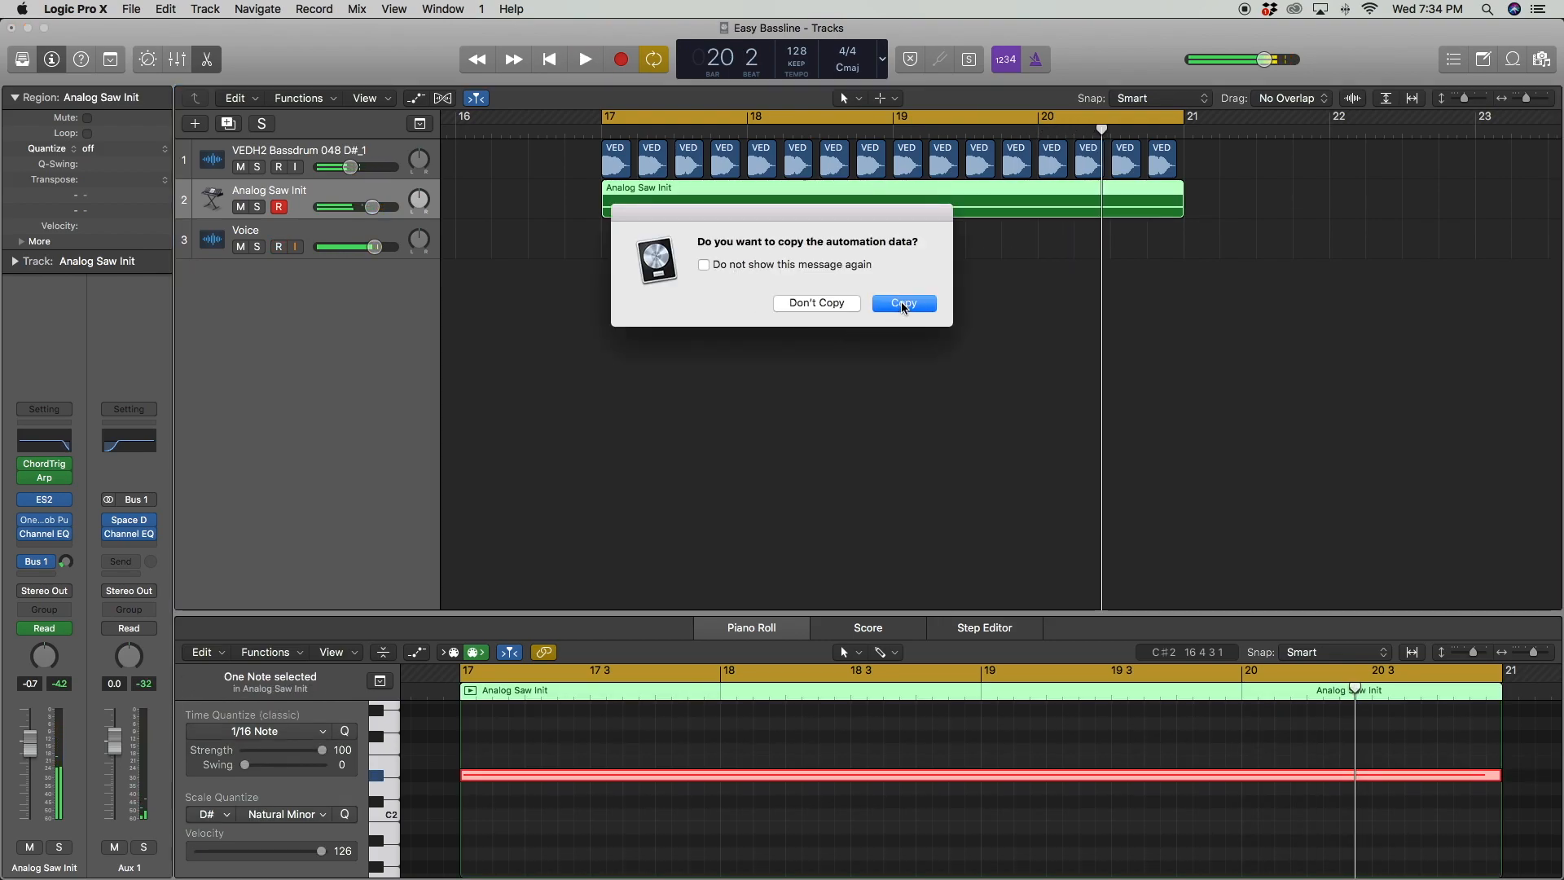
{"action": "left_click", "coordinate": [849, 305]}
{"action": "scroll", "coordinate": [975, 248], "scroll_direction": "right", "scroll_amount": 2}
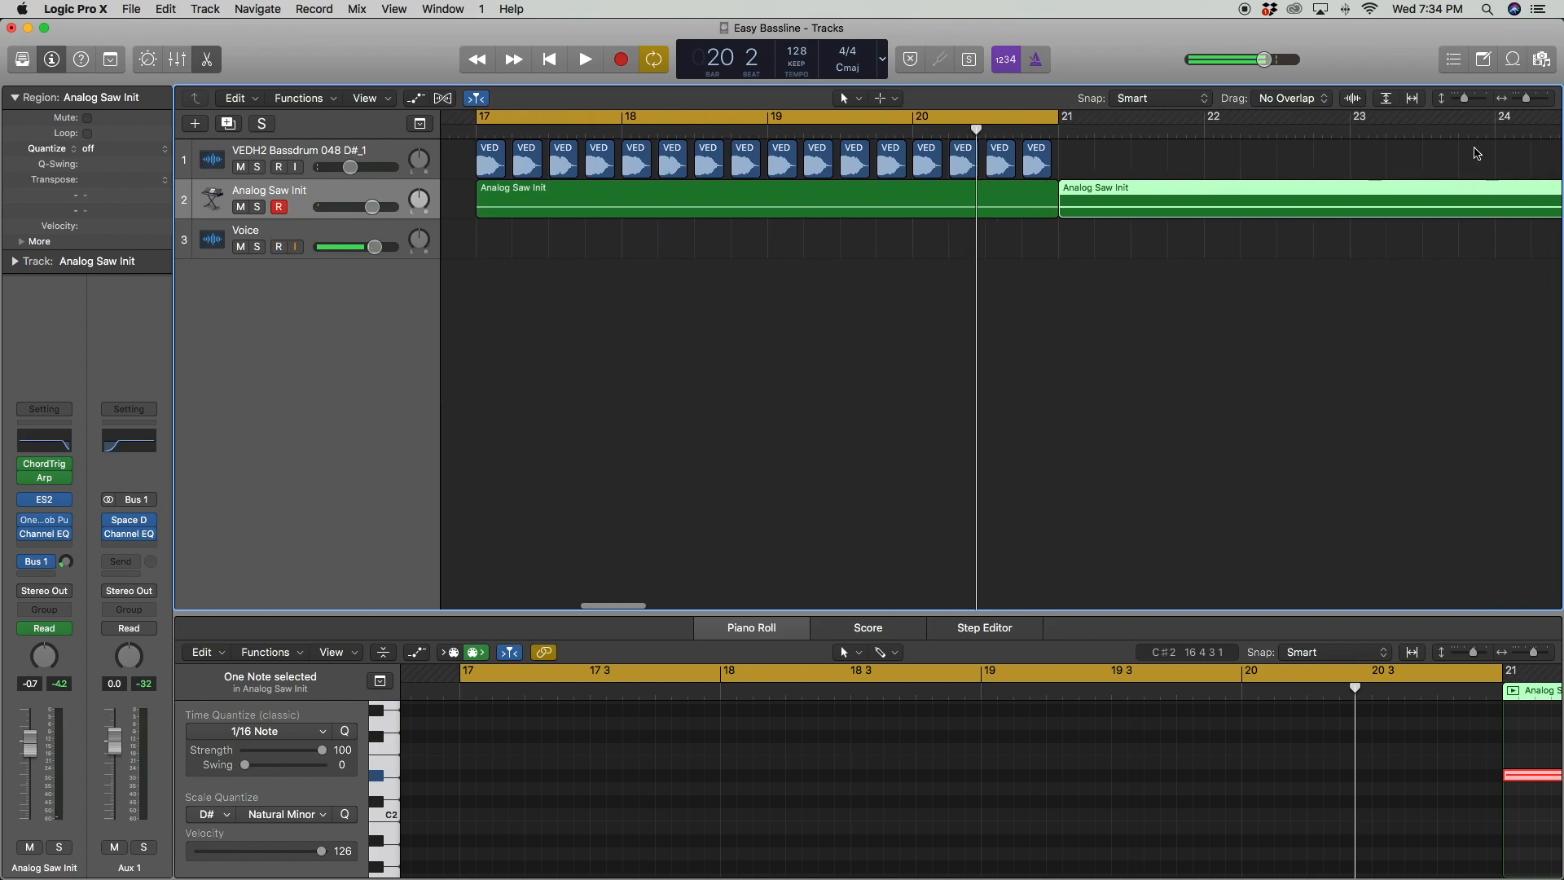
{"action": "key", "text": "a"}
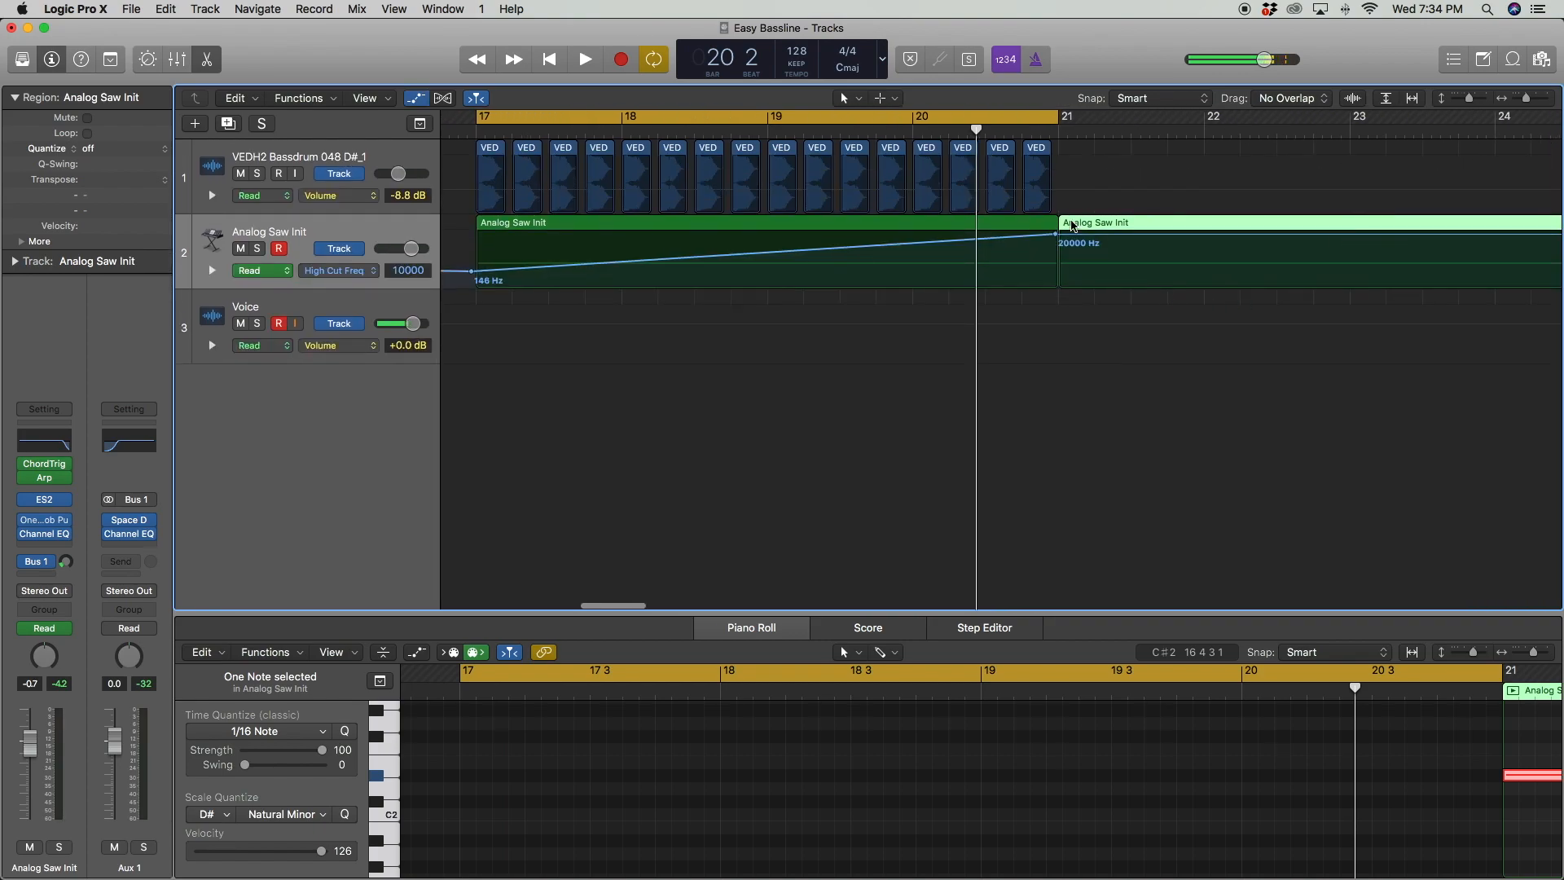
{"action": "key", "text": "a"}
Duplicate the four bars of kick regions at bar 21, extend the cycle range to bar 25 and audition it
{"action": "left_click_drag", "start_coordinate": [1138, 161], "coordinate": [1067, 169]}
{"action": "left_click_drag", "start_coordinate": [1527, 99], "coordinate": [1522, 106]}
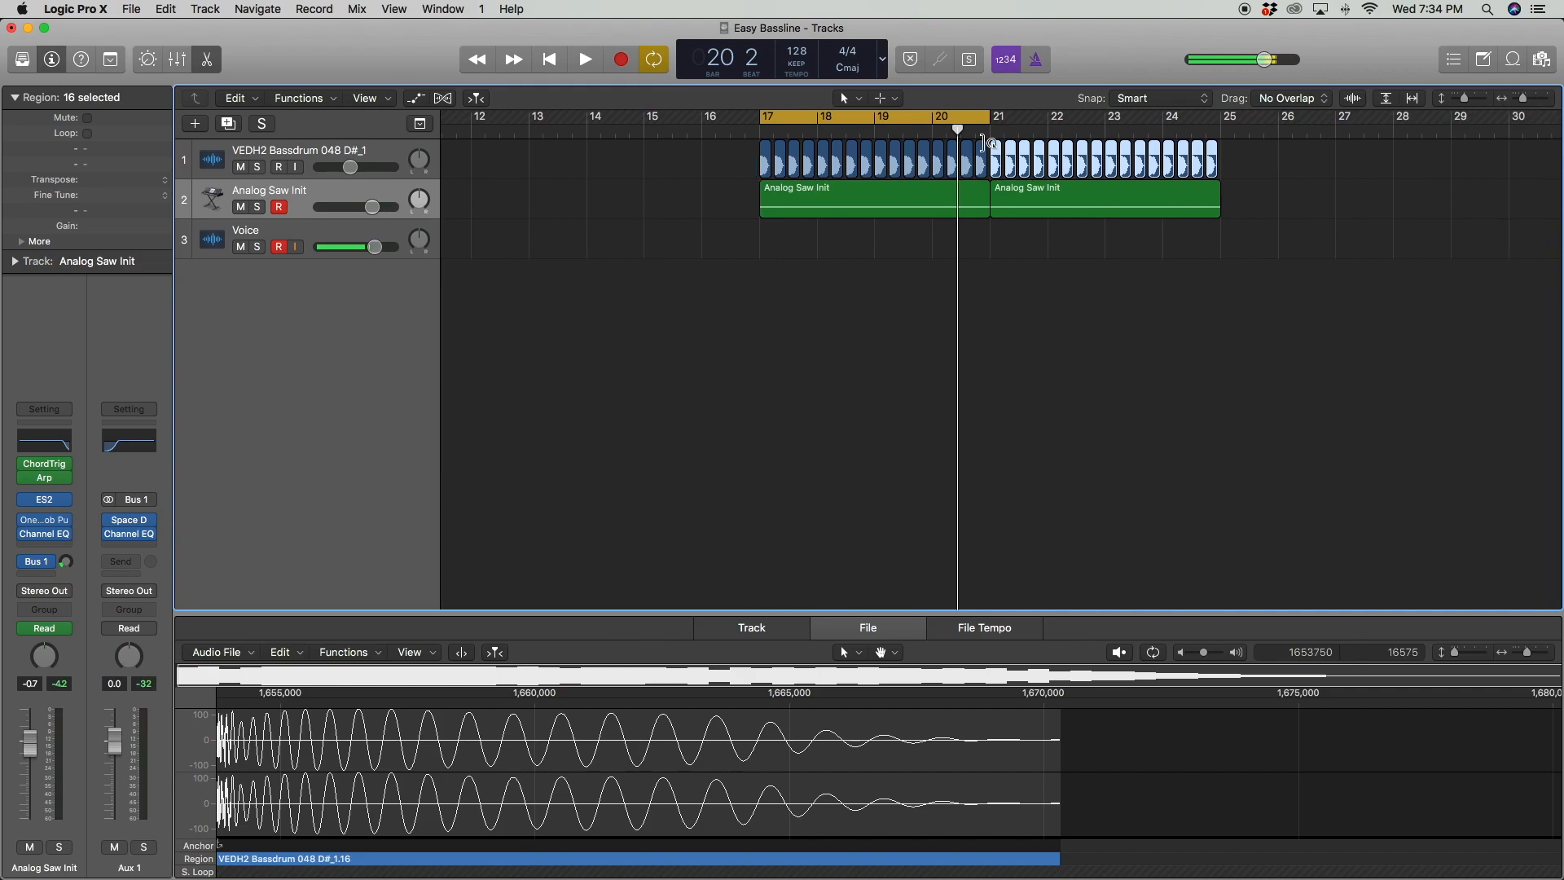
{"action": "left_click_drag", "start_coordinate": [989, 118], "coordinate": [1217, 120]}
{"action": "key", "text": "space"}
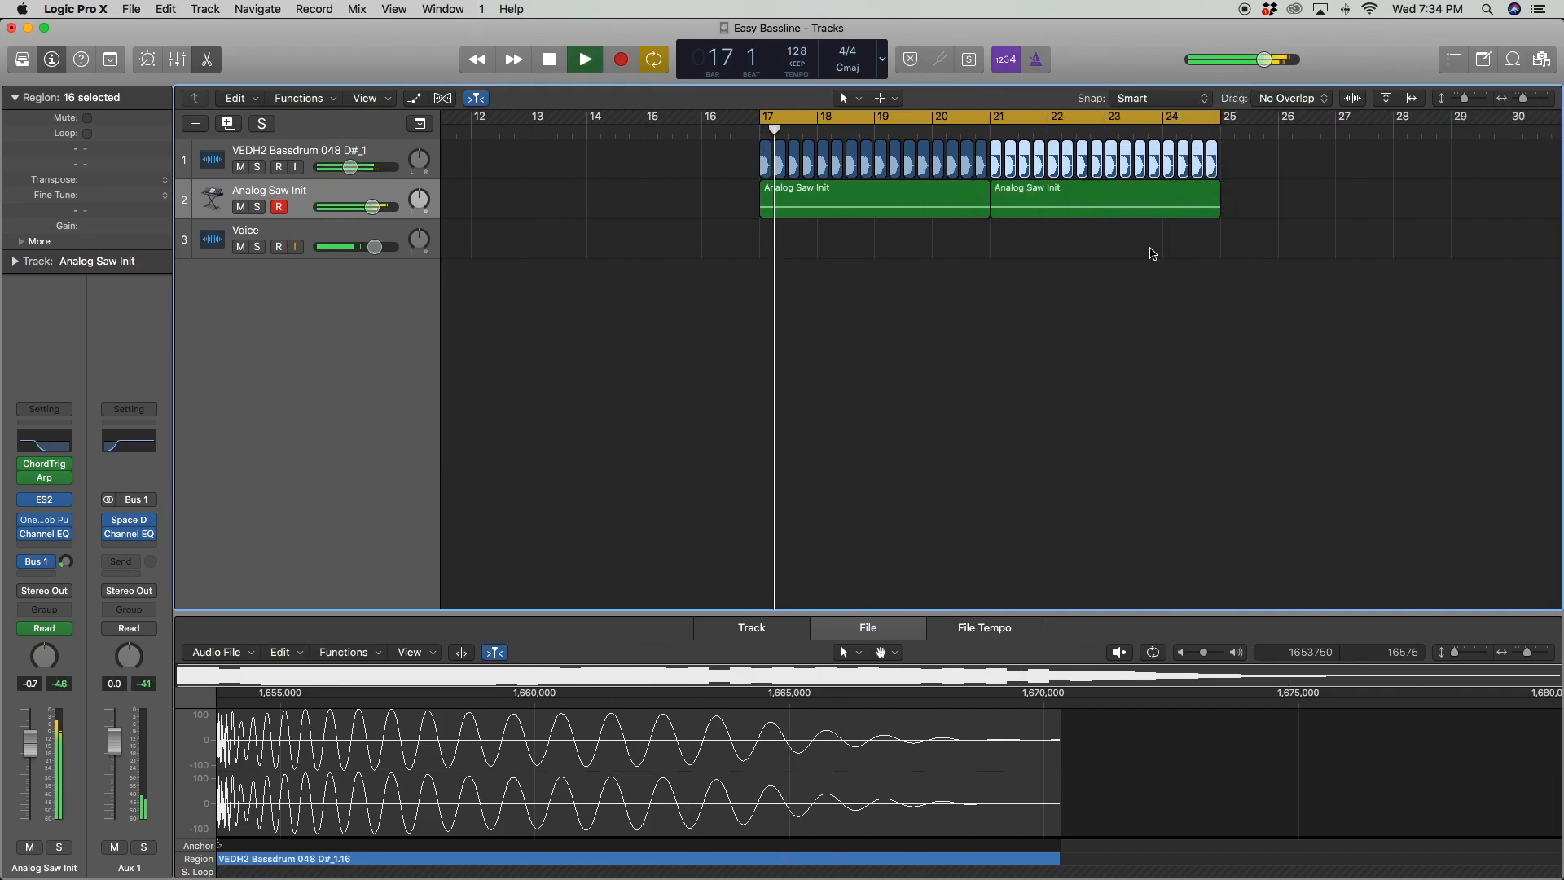
{"action": "left_click", "coordinate": [1152, 247]}
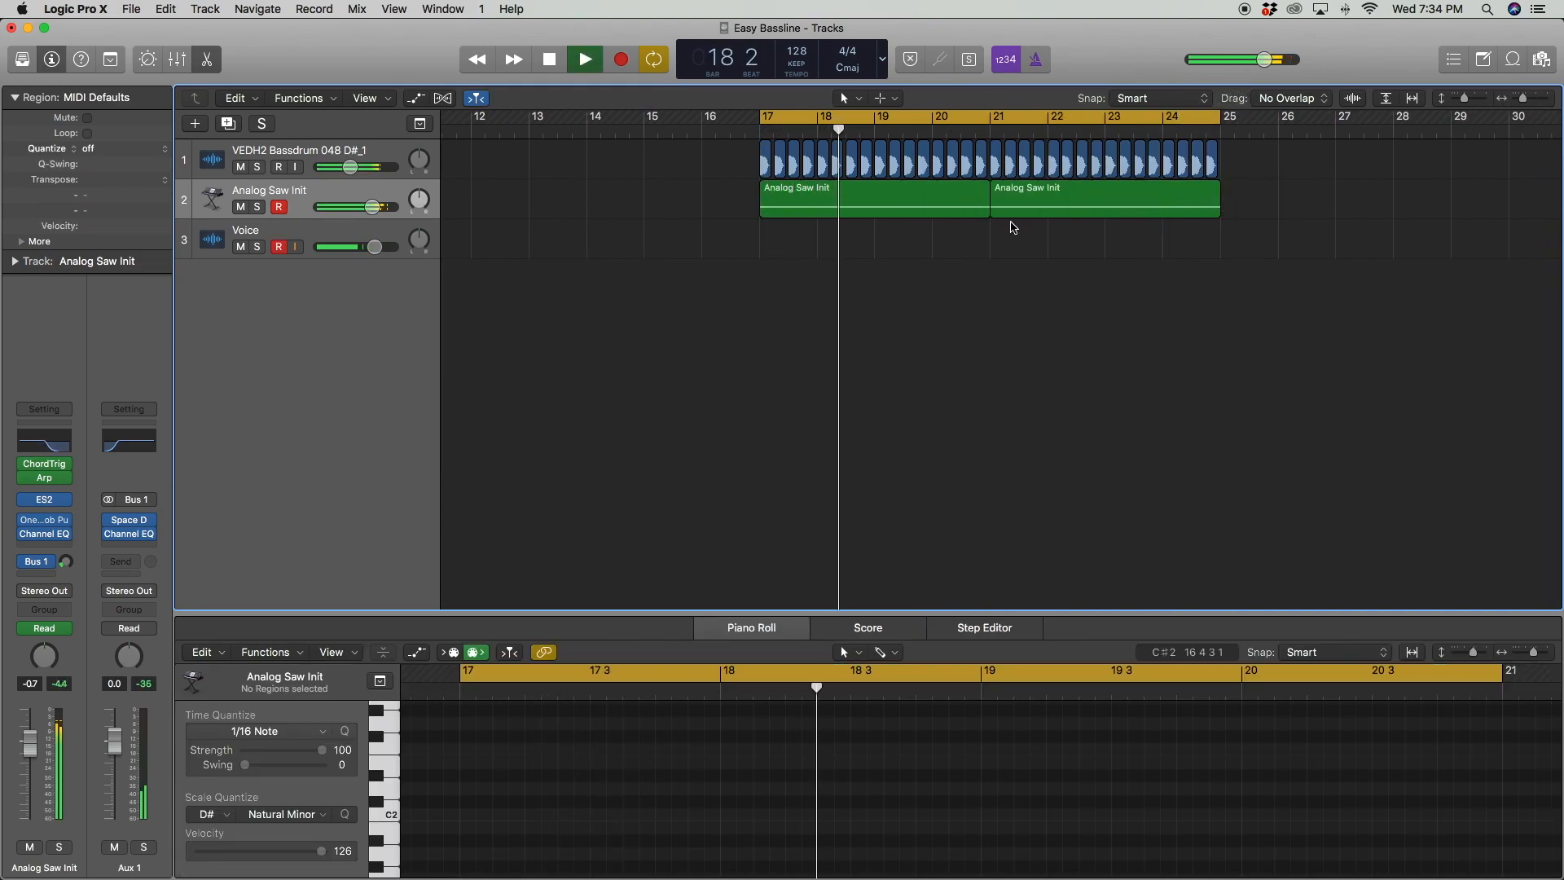
{"action": "key", "text": "space"}
Mute the 16 kick regions from bar 17 to bar 21, audition the build-up and return the playhead to bar 17
{"action": "left_click_drag", "start_coordinate": [748, 157], "coordinate": [989, 167]}
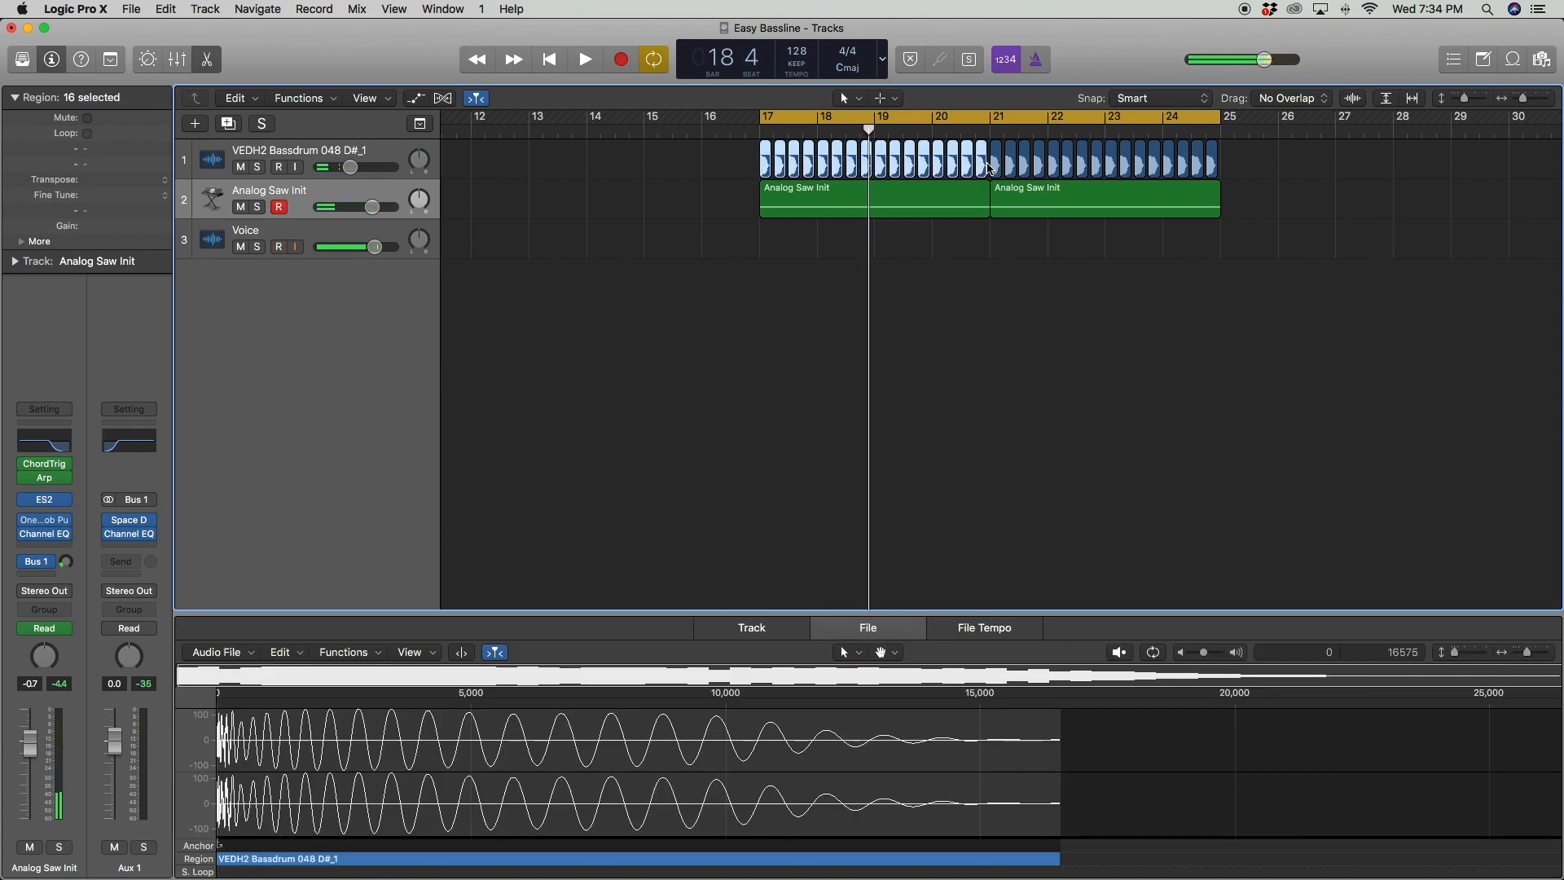
{"action": "key", "text": "ctrl+m"}
{"action": "key", "text": "space"}
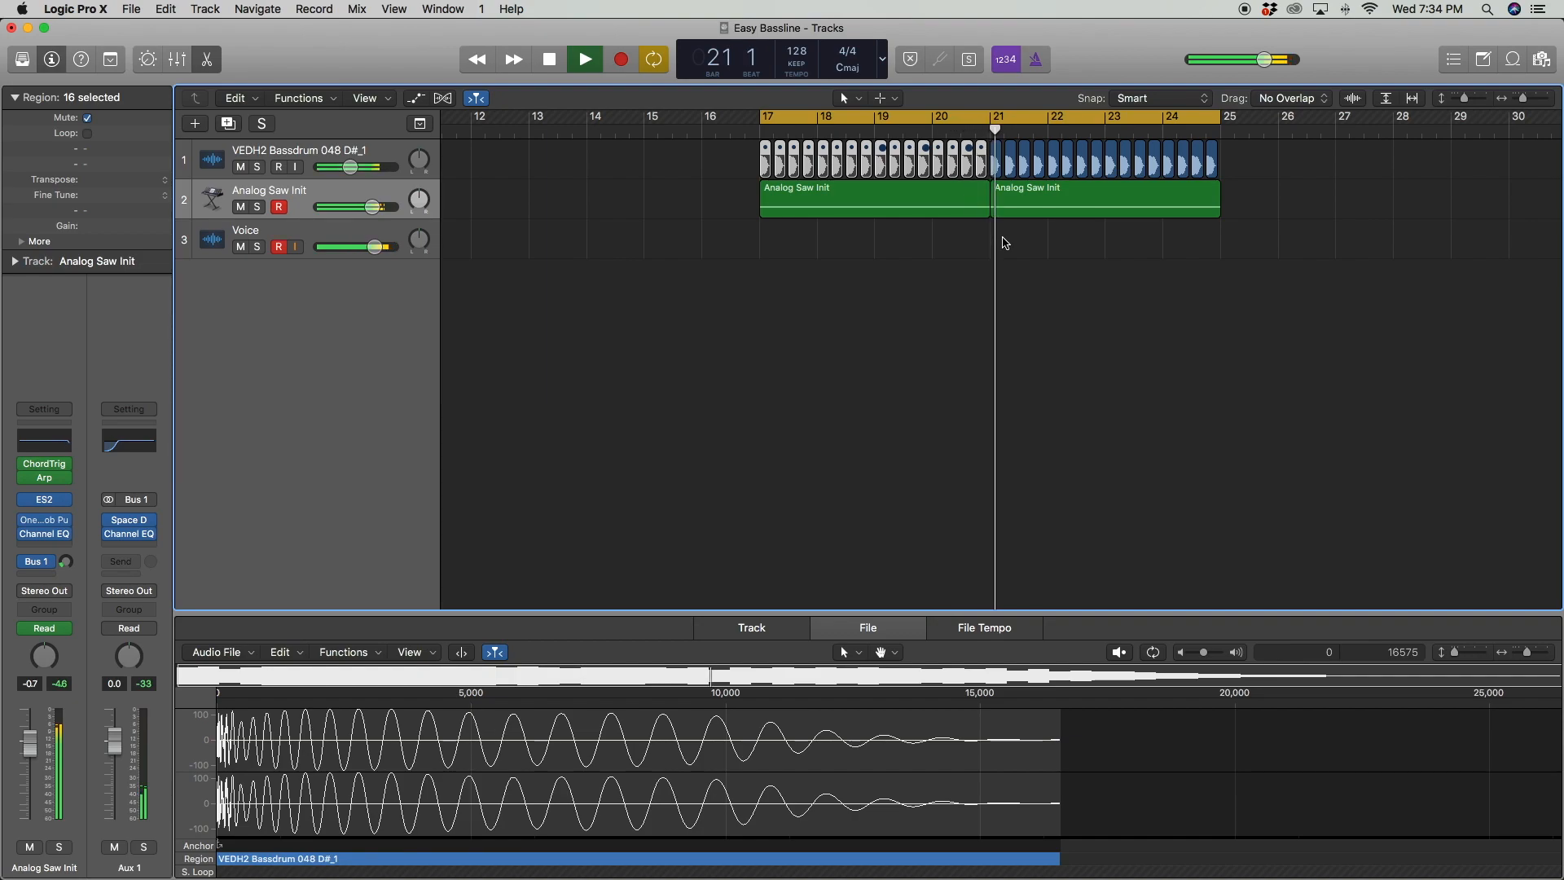
{"action": "key", "text": "space"}
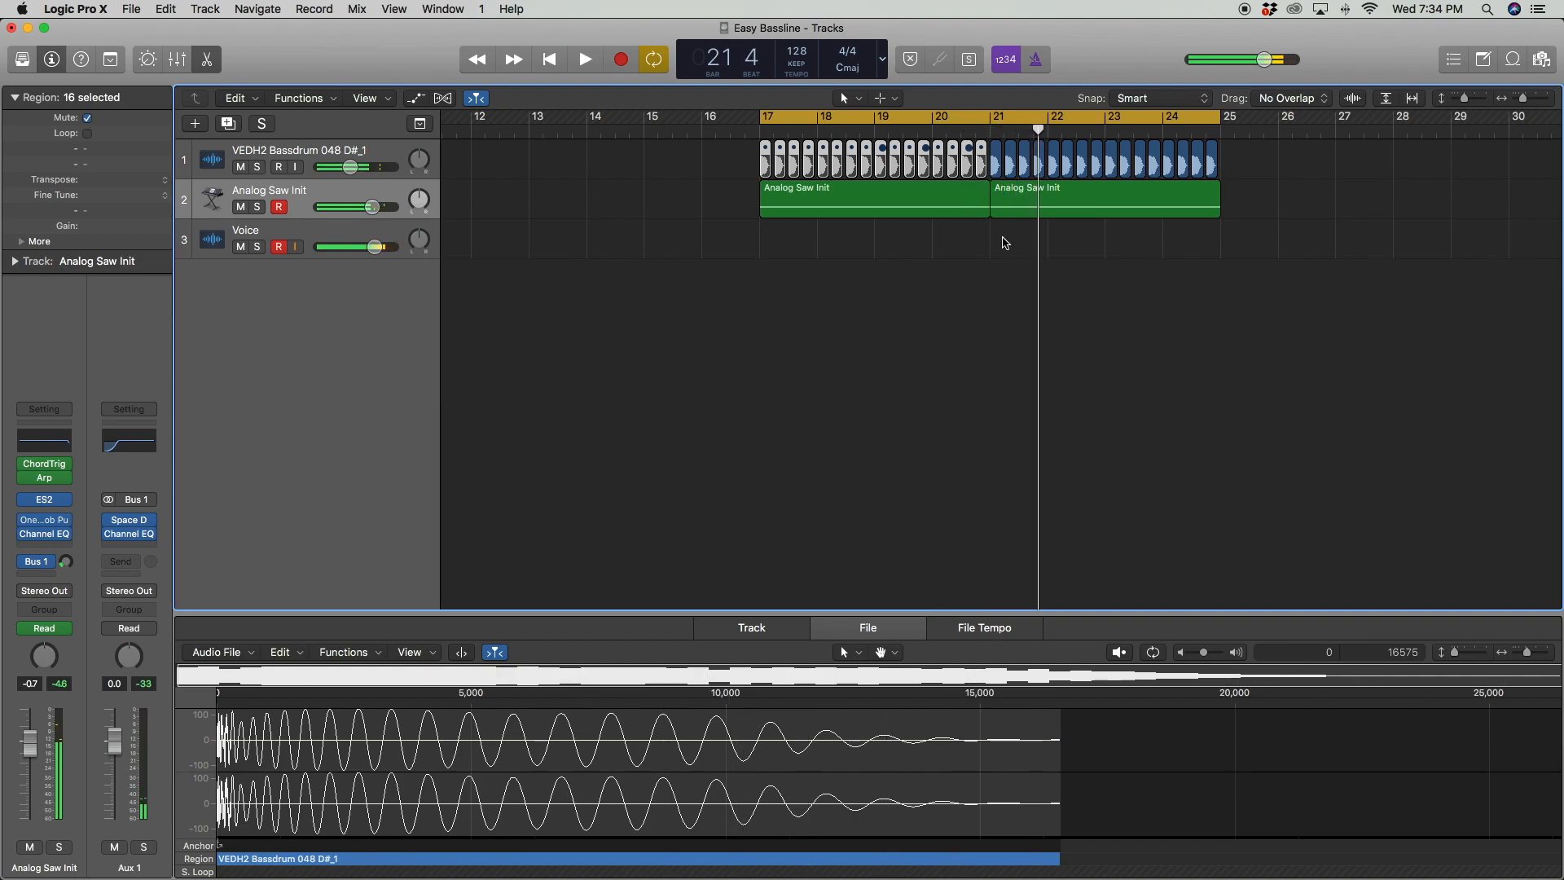
{"action": "left_click", "coordinate": [931, 255]}
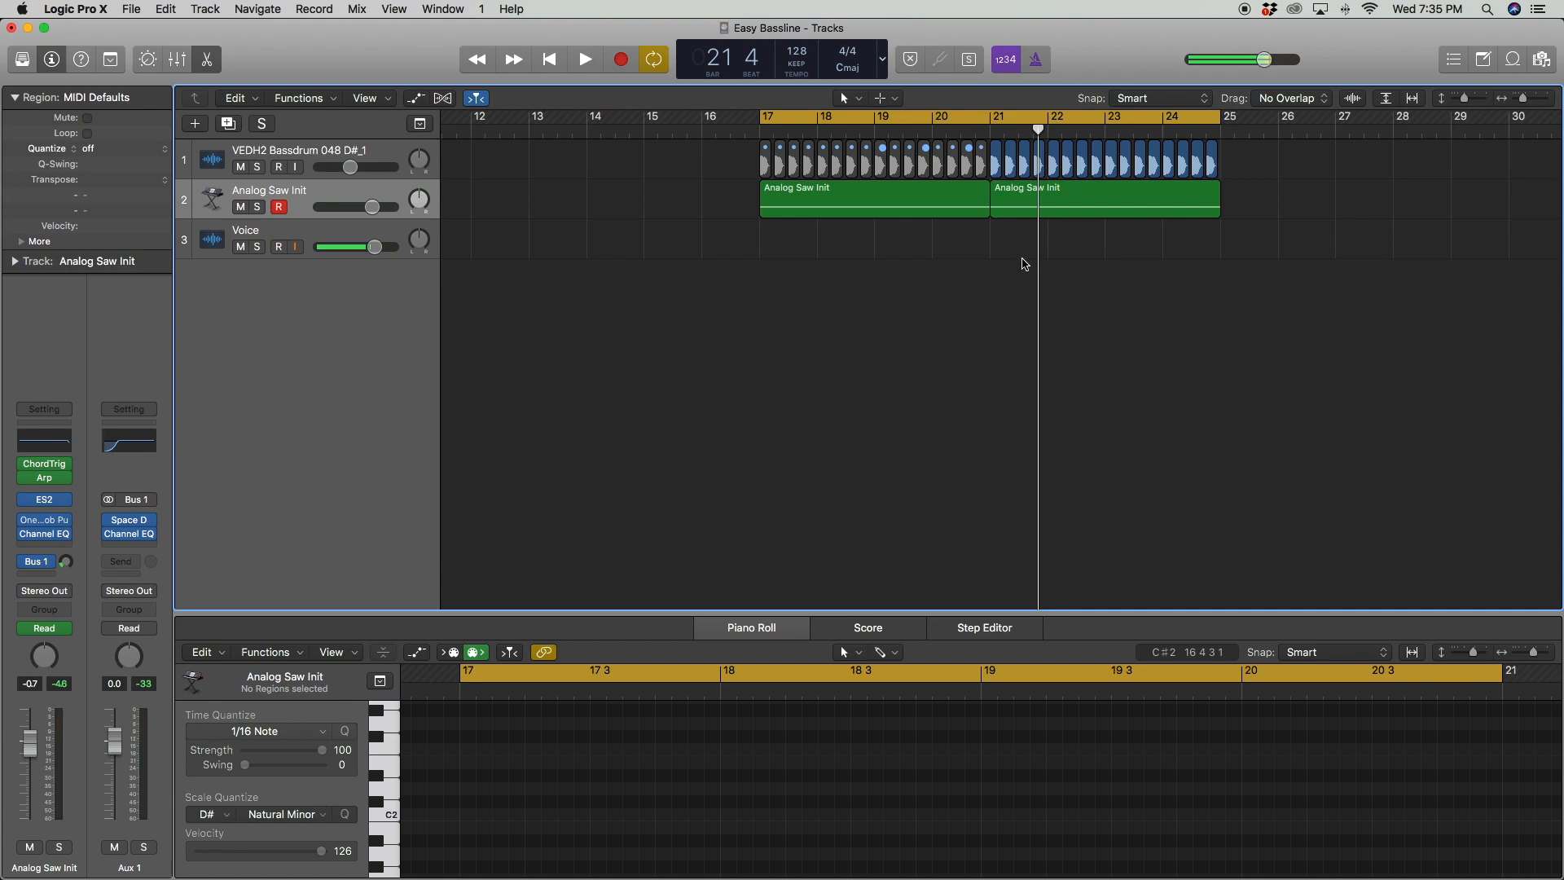
{"action": "left_click", "coordinate": [550, 61]}
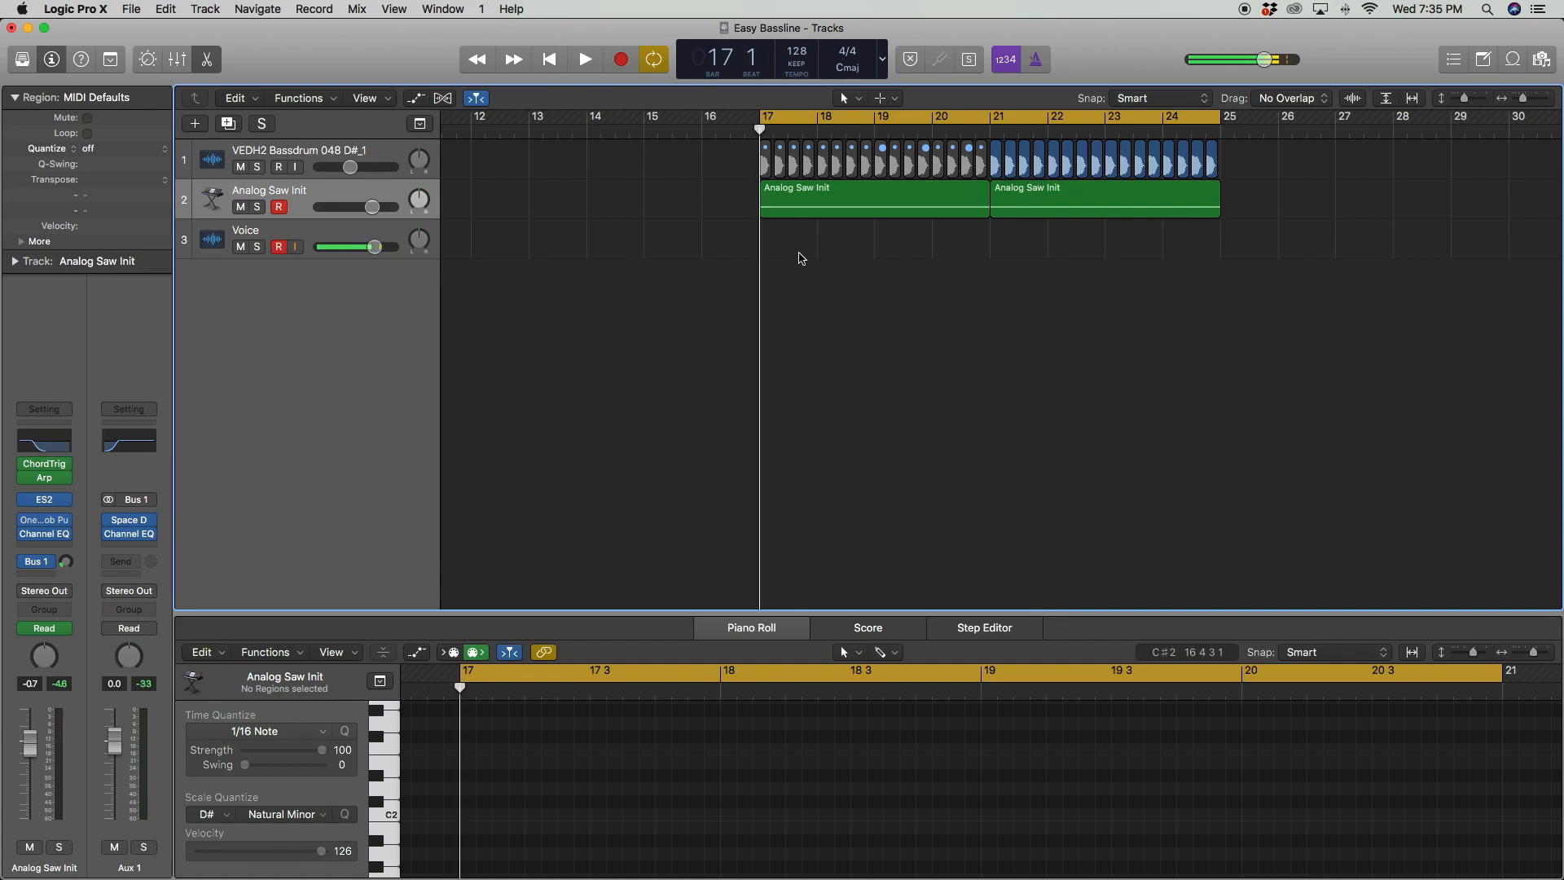